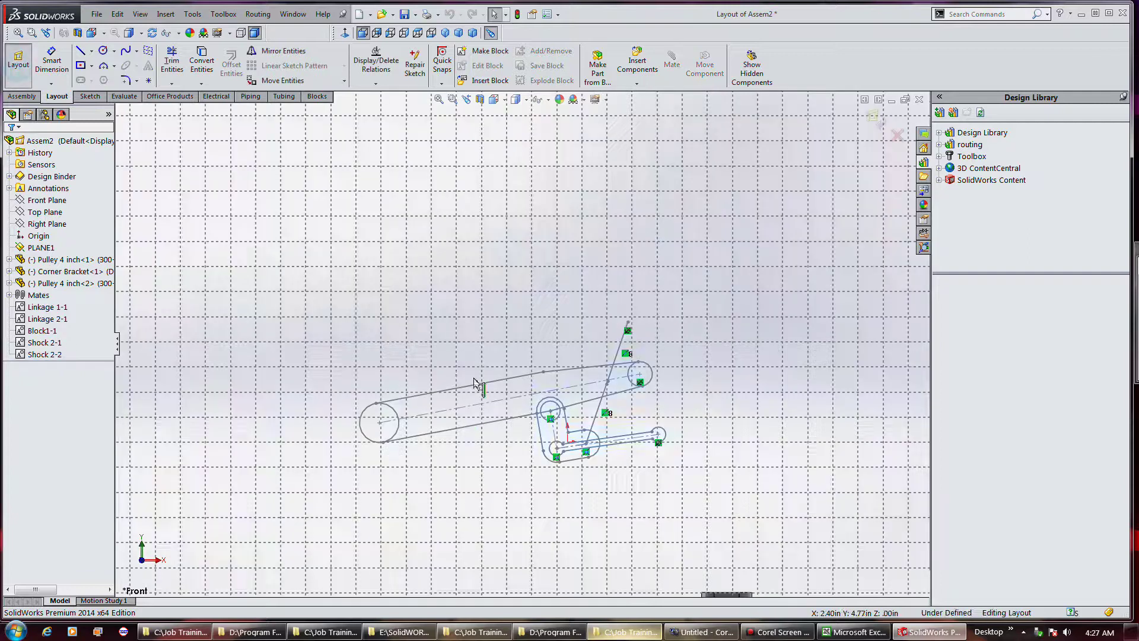
- Fit the layout sheet in view, nudge the top-right pulley block up, and inspect the belt block's properties
key(f)
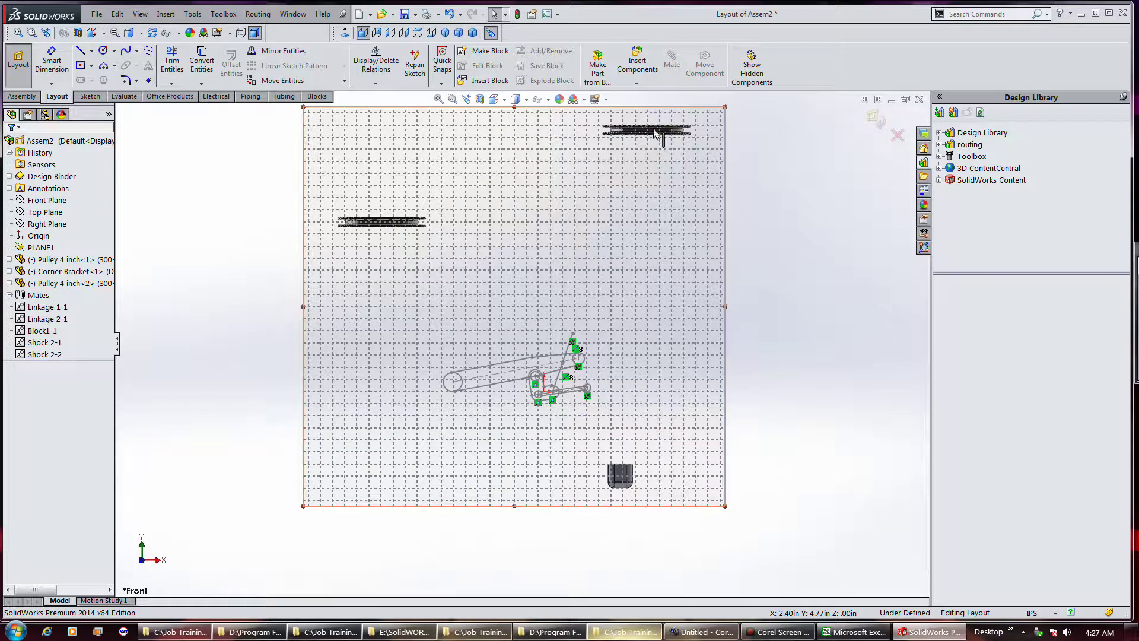
drag(656, 127, 685, 123)
scroll(475, 356, down, 3)
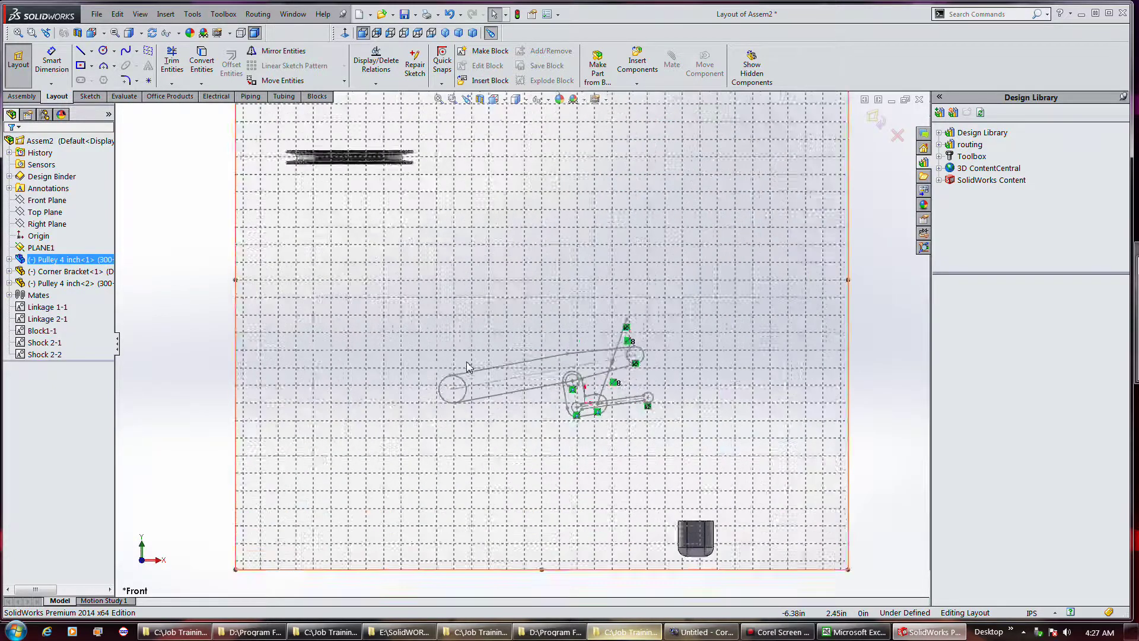
scroll(472, 356, down, 2)
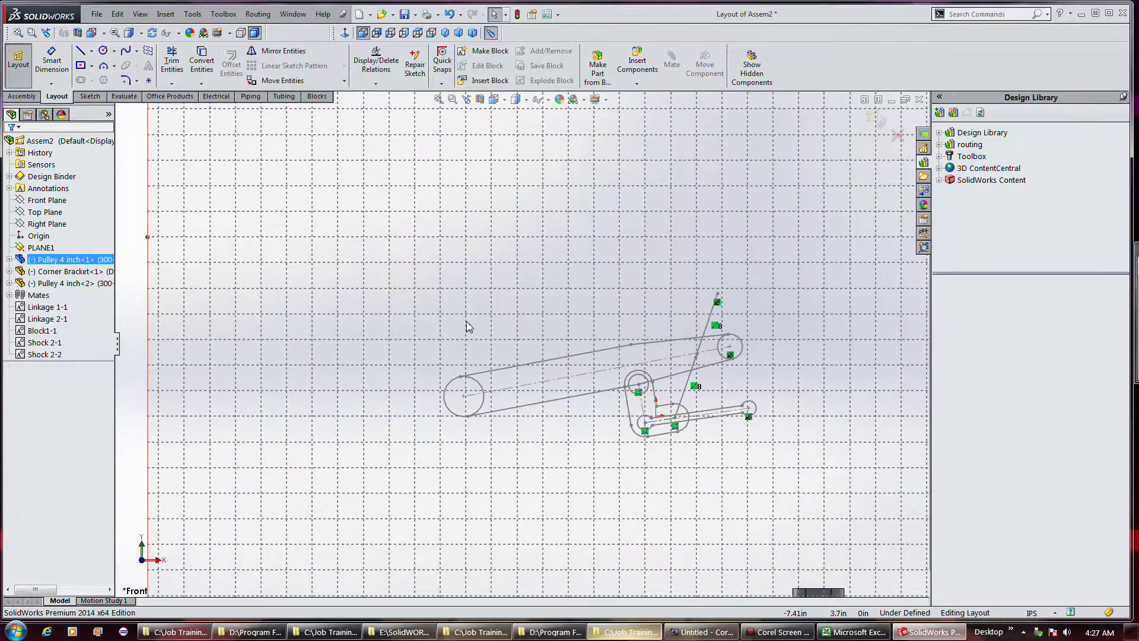
scroll(530, 287, down, 1)
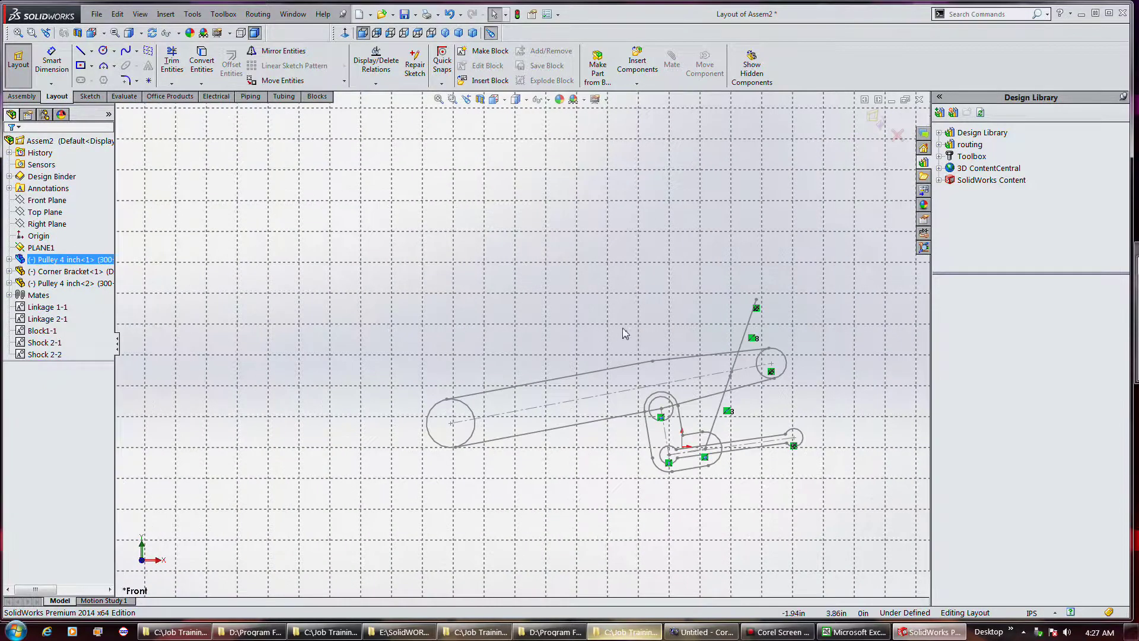
click(479, 393)
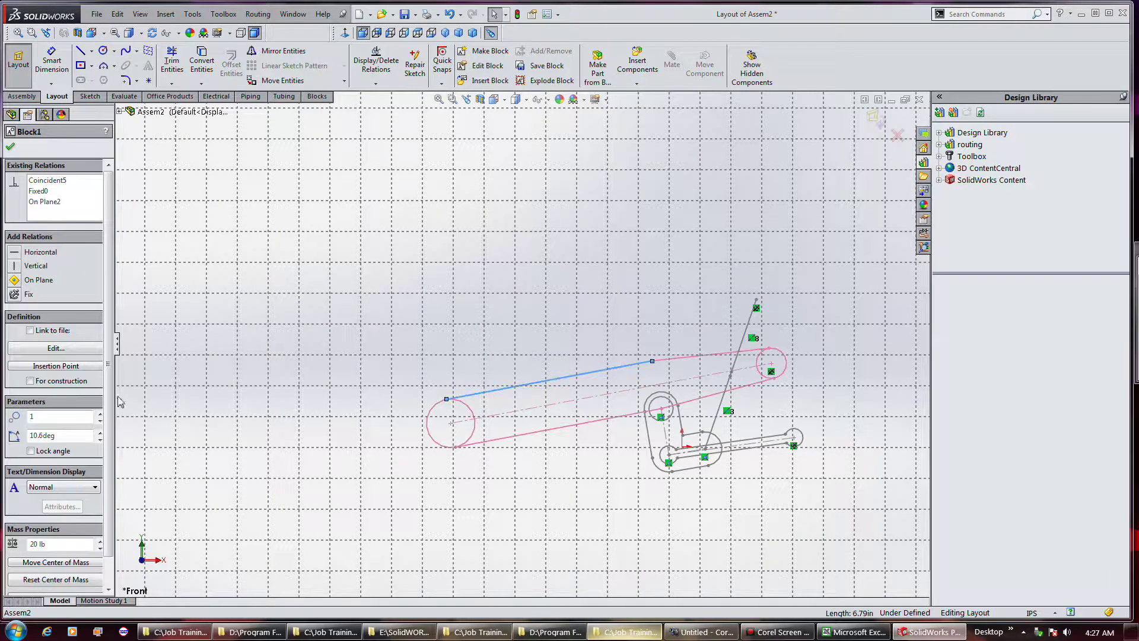
scroll(113, 405, down, 1)
double_click(62, 511)
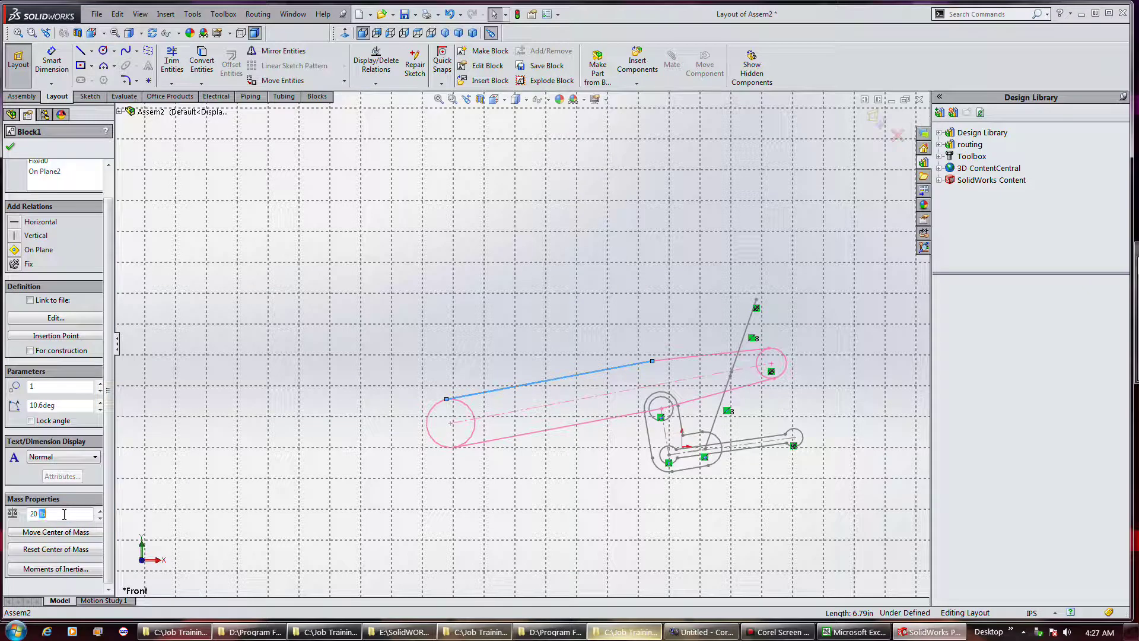
click(261, 226)
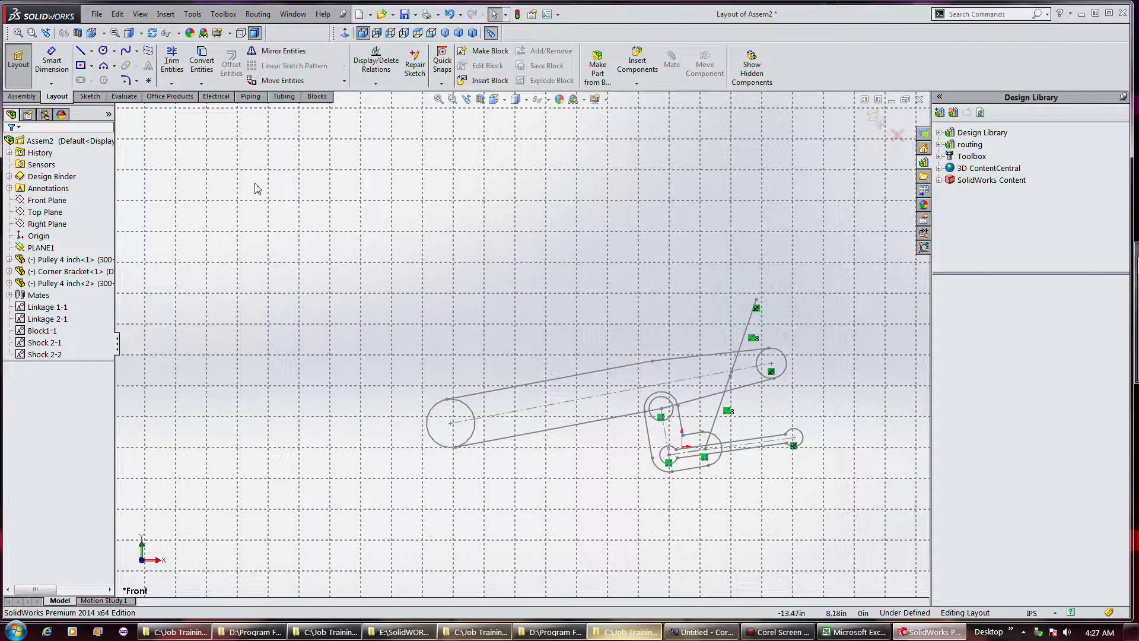
- Exit layout editing and save the assembly as Assem2.SLDASM in SolidWorks\Beyond Basics
click(19, 70)
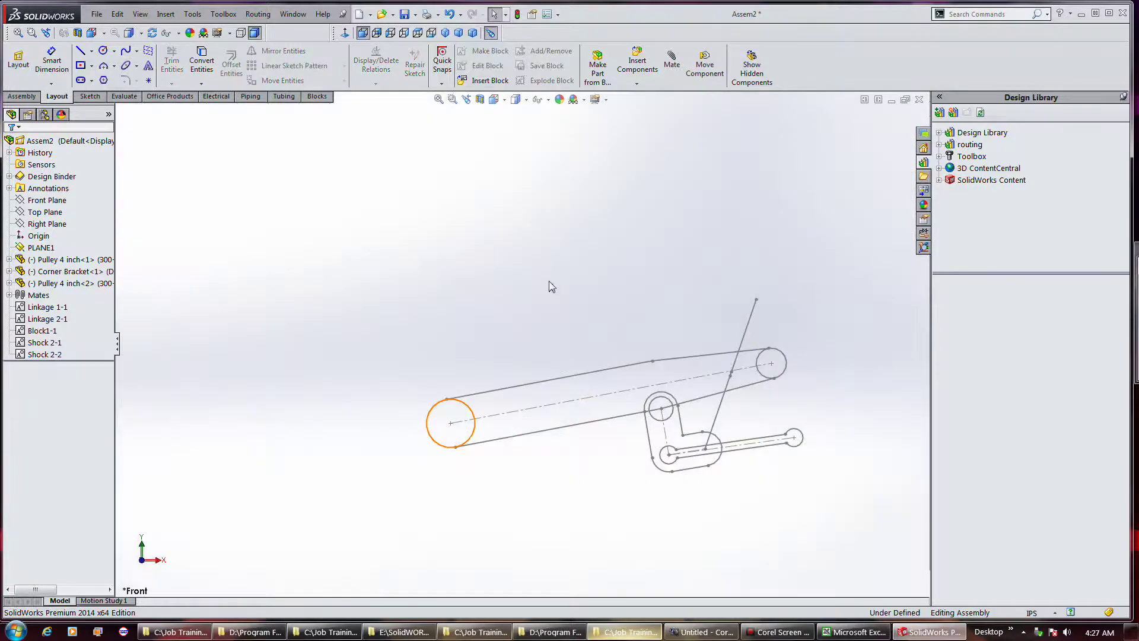
click(404, 14)
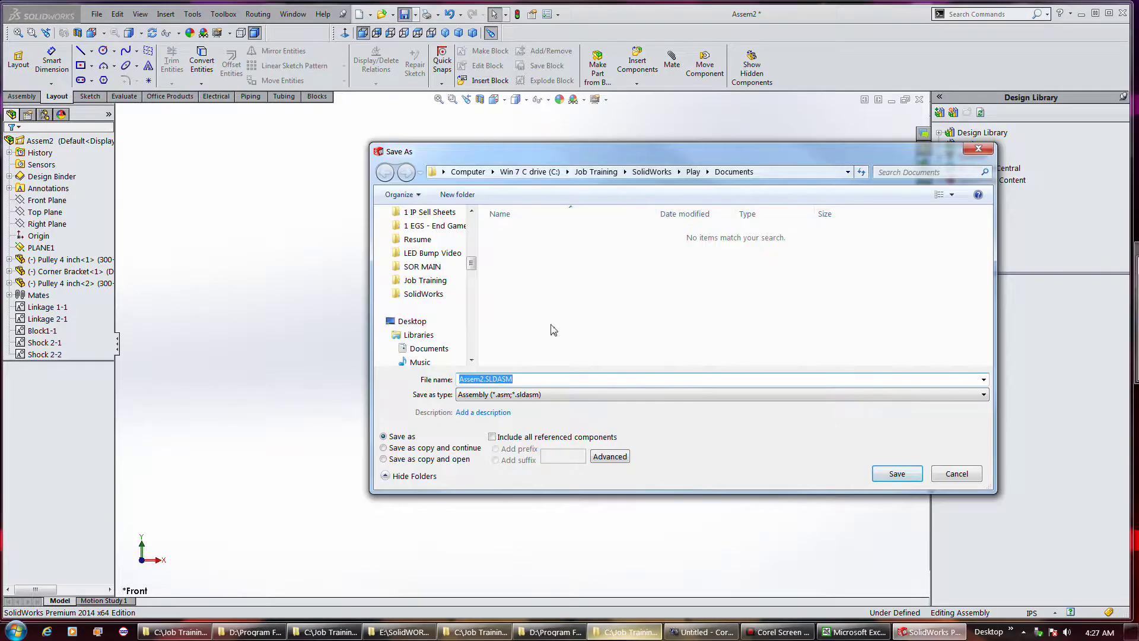
click(651, 172)
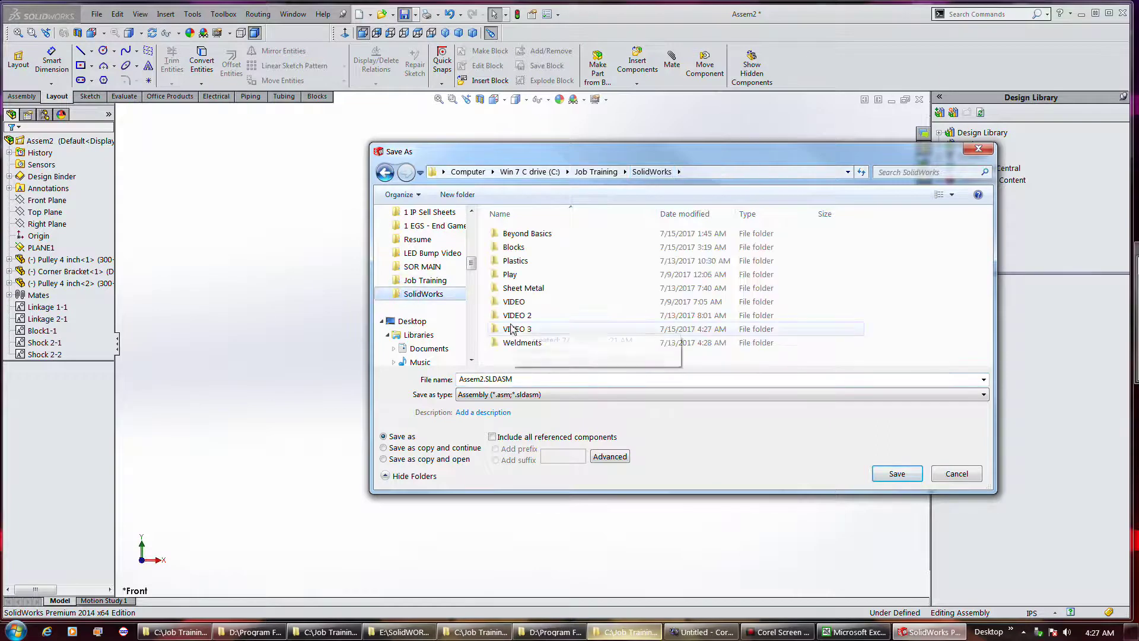
click(531, 234)
double_click(532, 234)
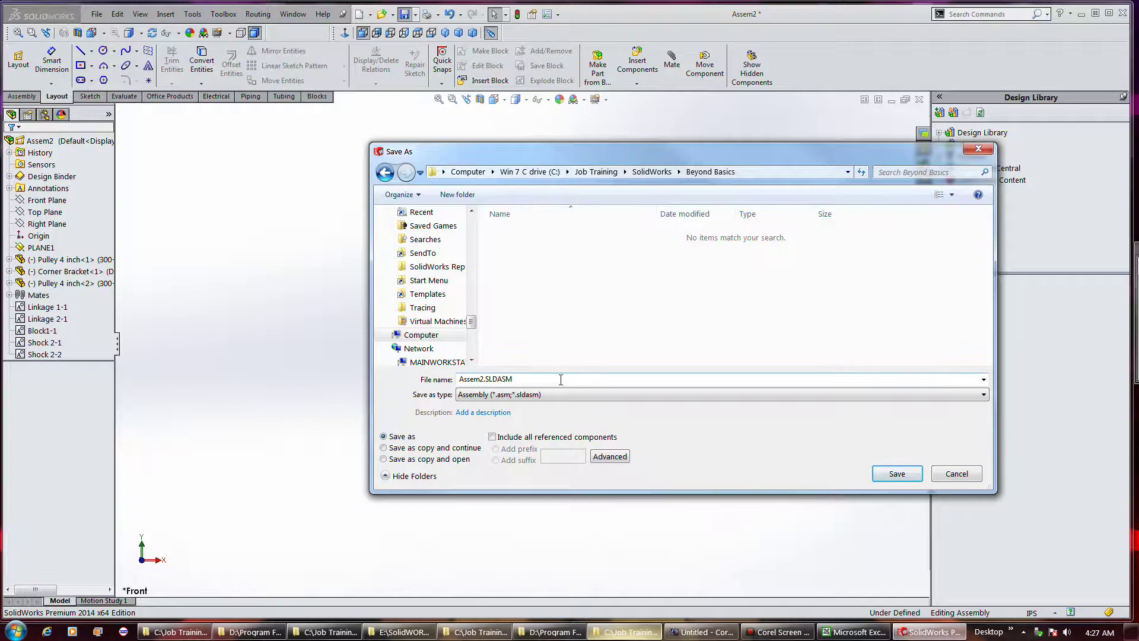
click(904, 478)
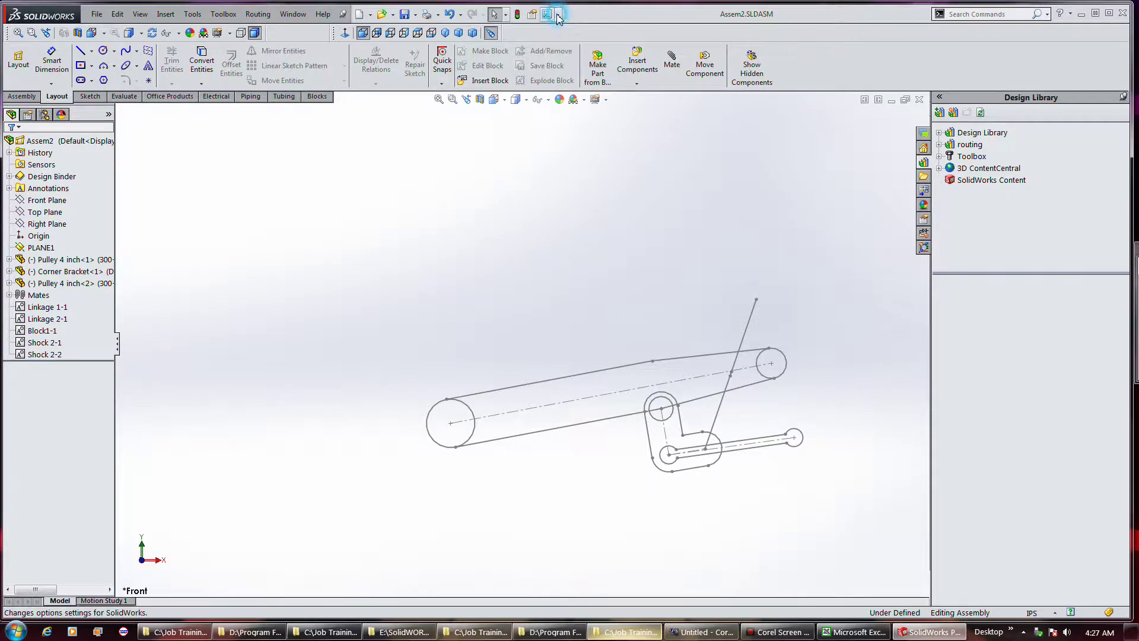
- Enable the SolidWorks Motion add-in from the program options
click(558, 15)
click(570, 53)
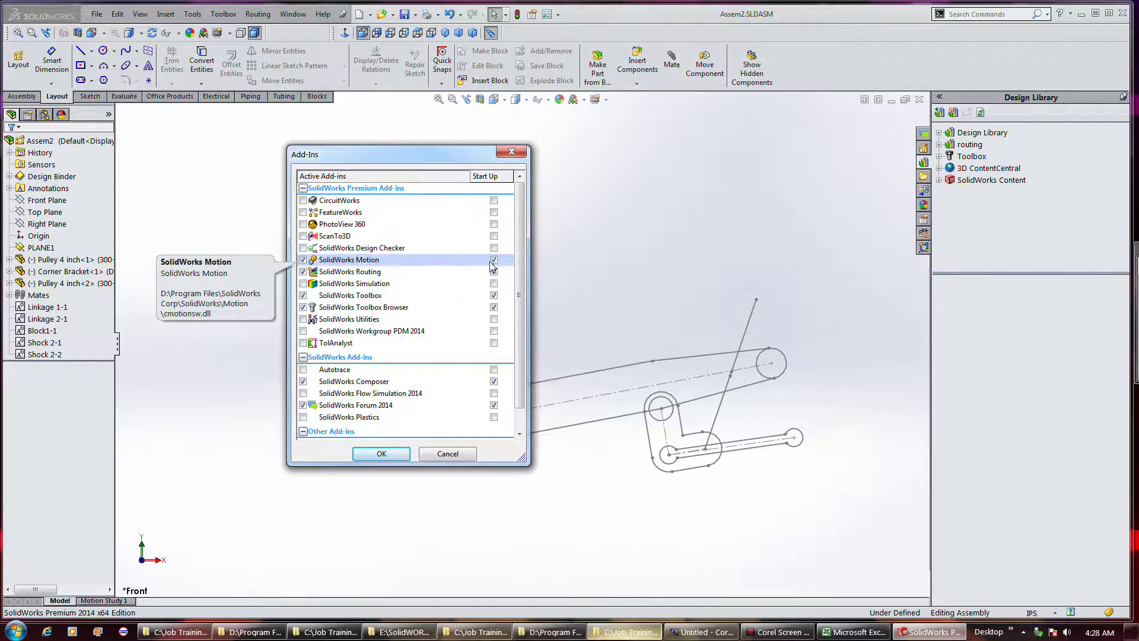
click(514, 151)
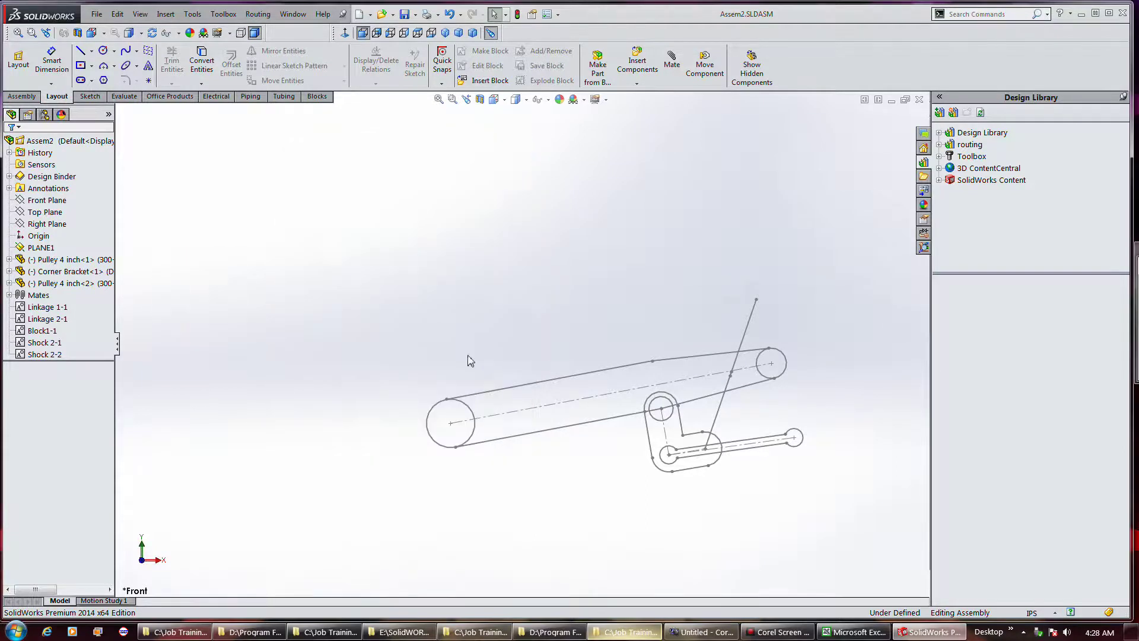
- Open the Motion Study 1 timeline and set its study type to Motion Analysis
click(61, 355)
click(103, 601)
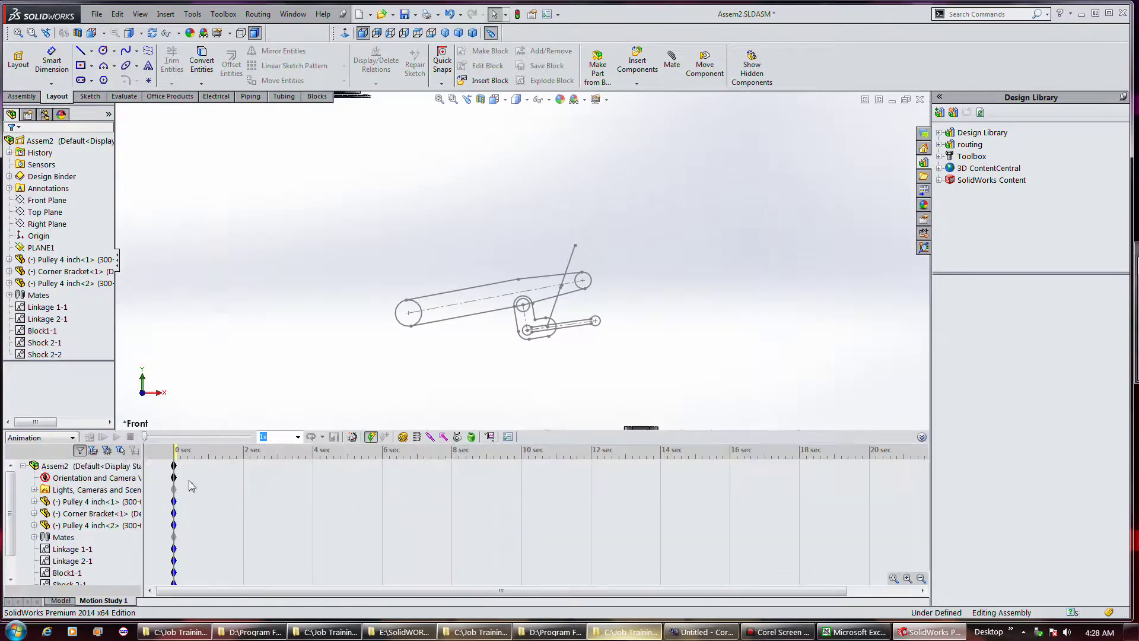
click(60, 437)
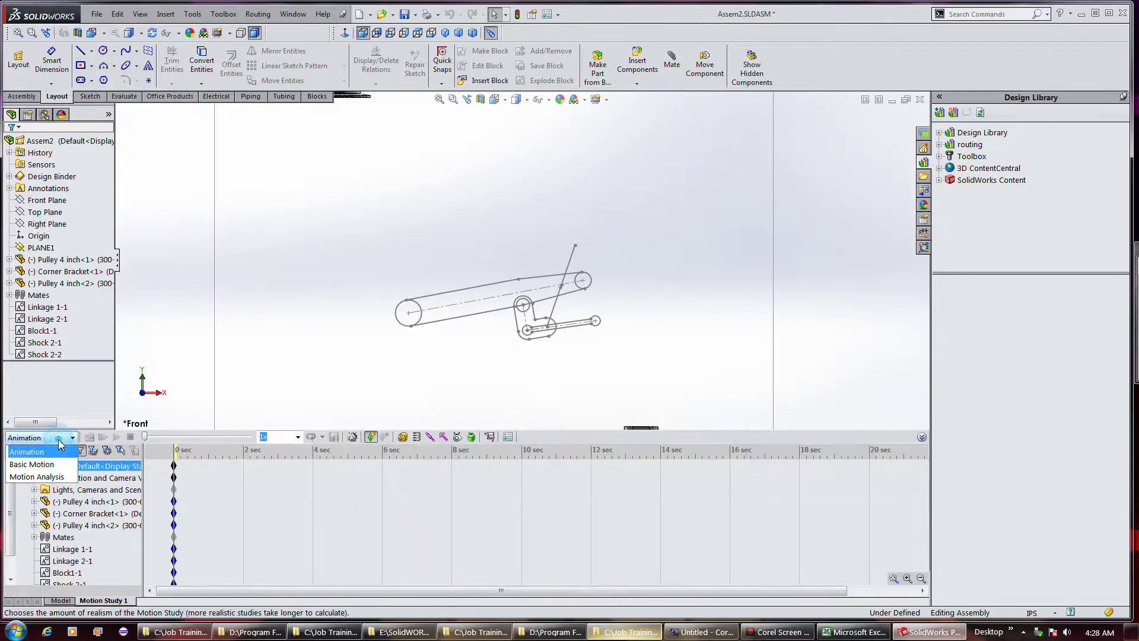
click(57, 476)
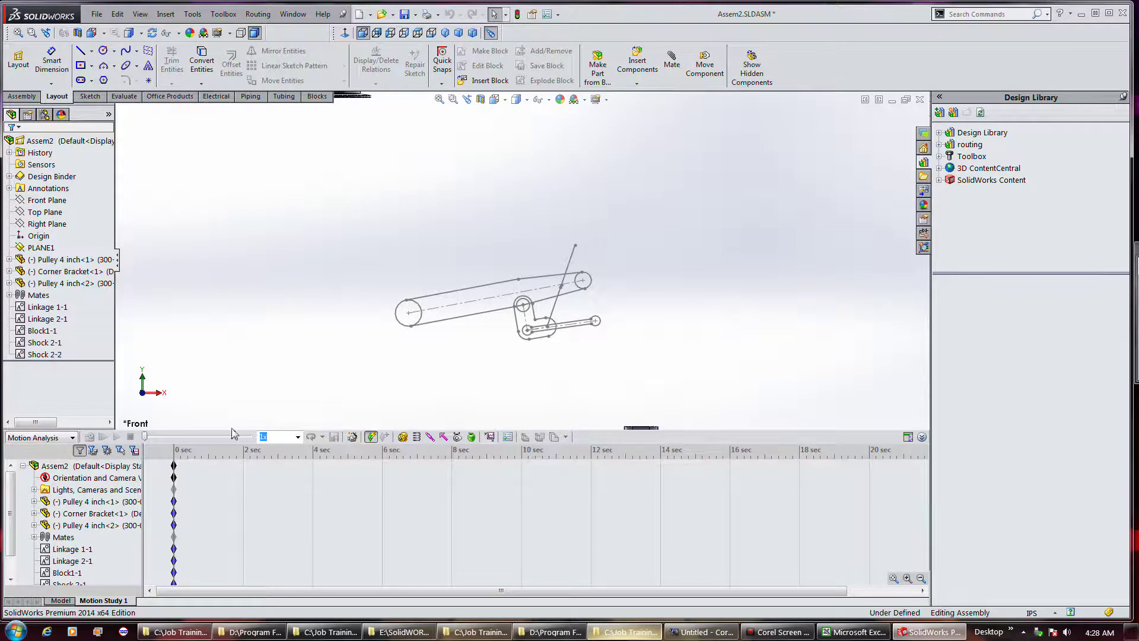
- Add a spring from Point4 on Shock 2-2 to Point5 on Linkage 2-1, 5 lbf/in, linear exponent
click(403, 437)
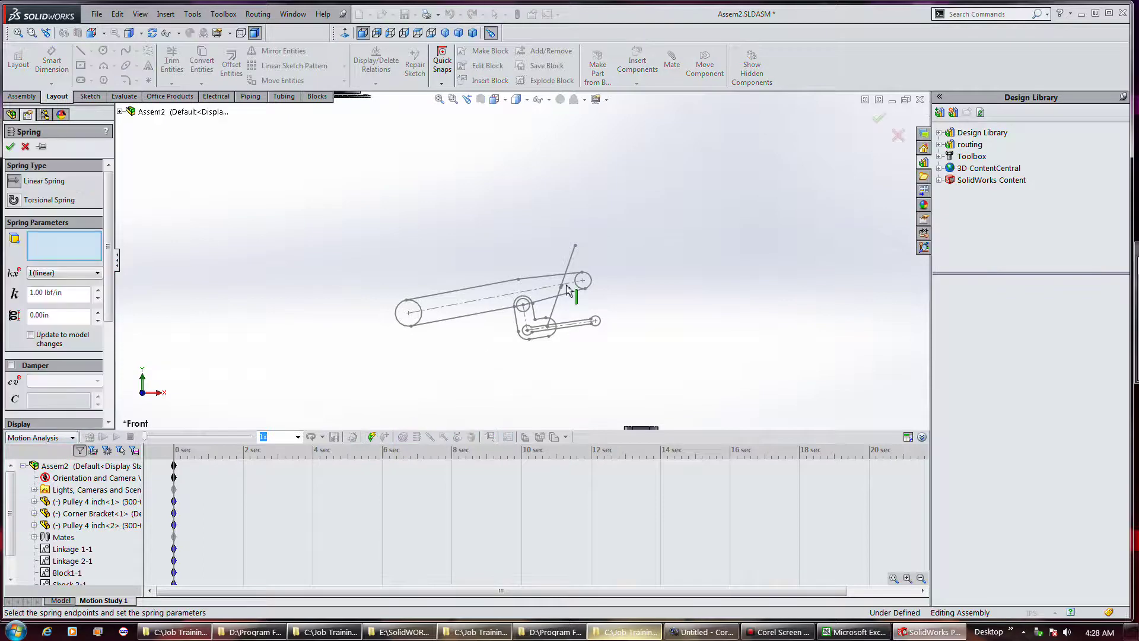
click(574, 245)
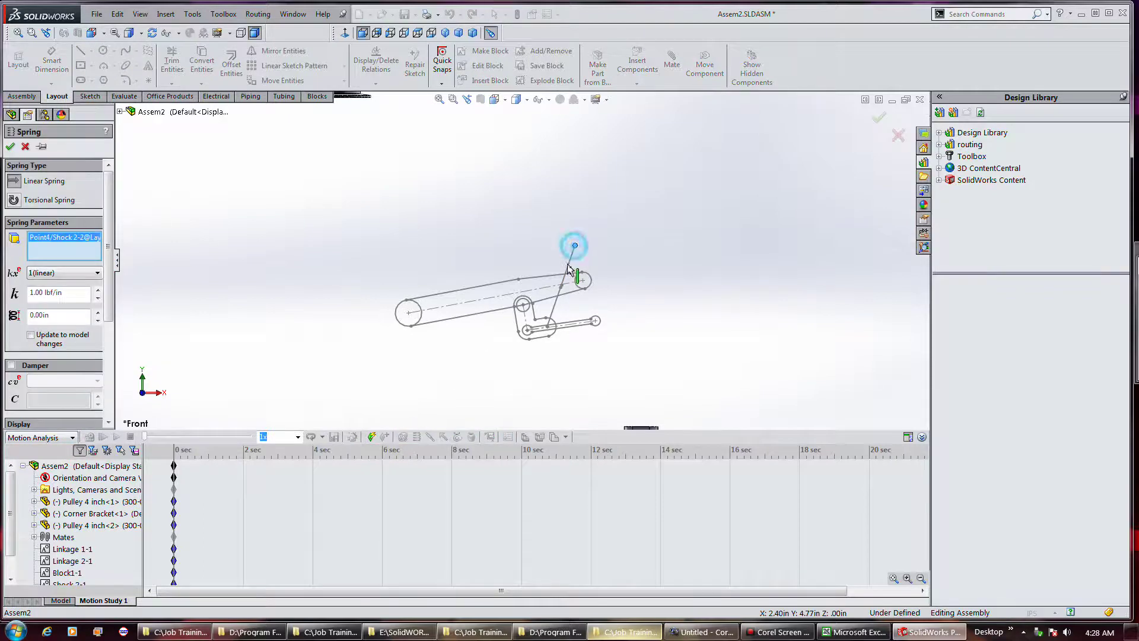
click(546, 327)
scroll(566, 328, down, 5)
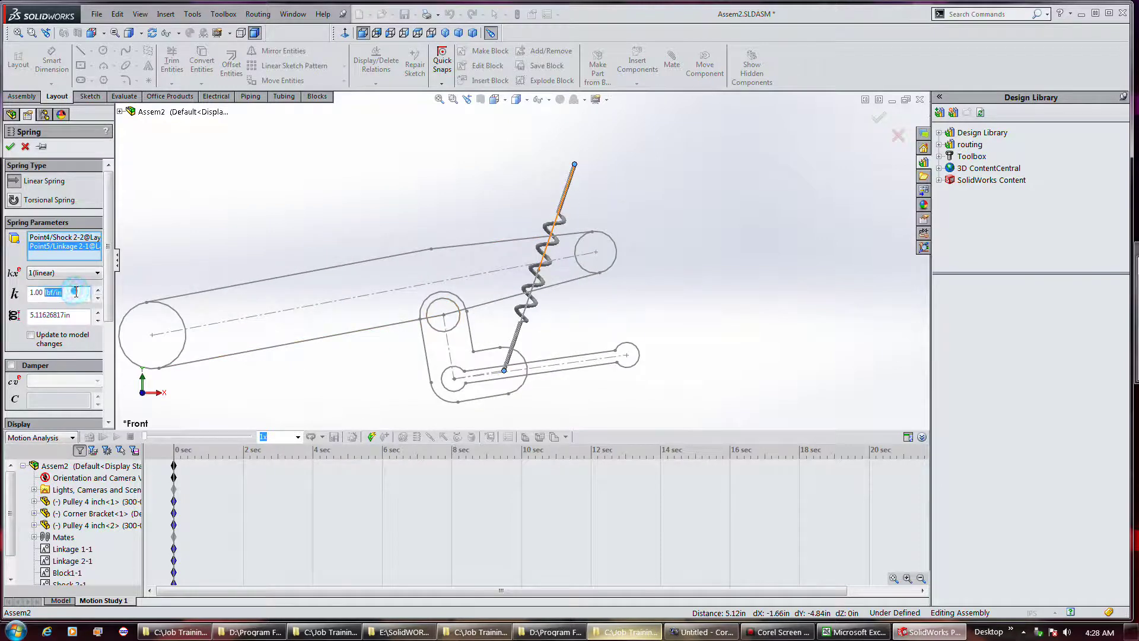
drag(74, 292, 26, 296)
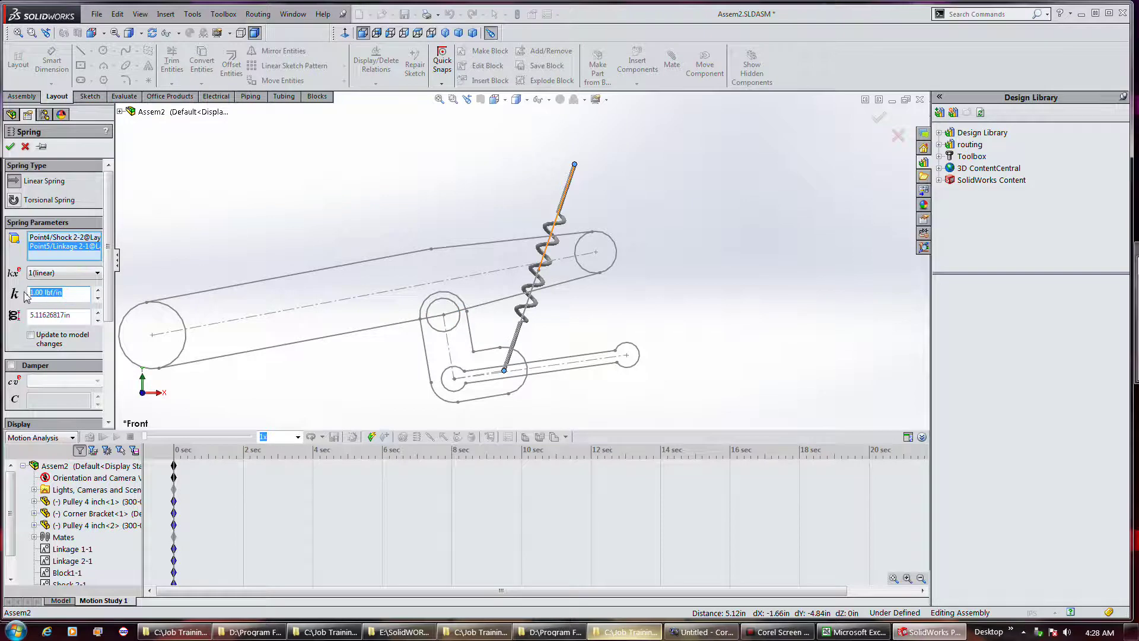
text(5)
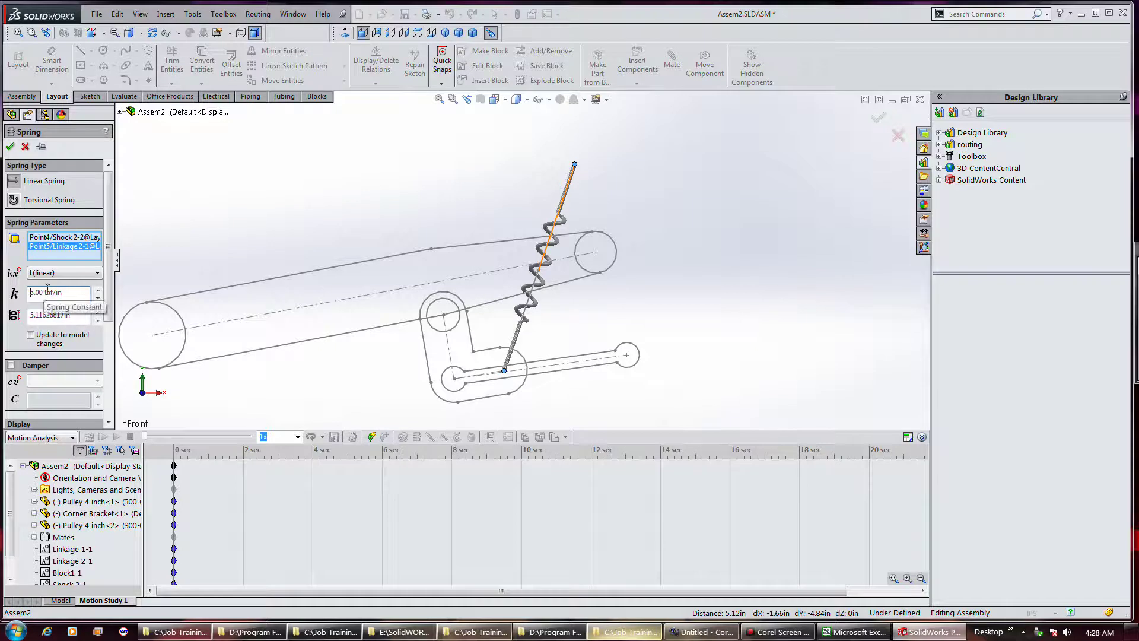
click(82, 274)
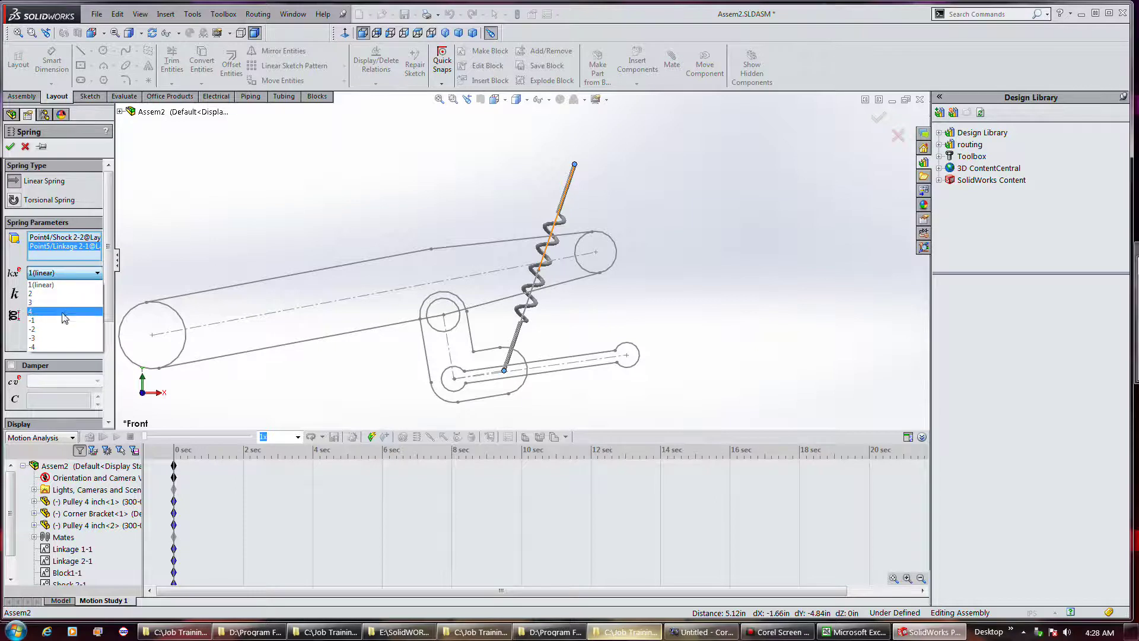
click(69, 271)
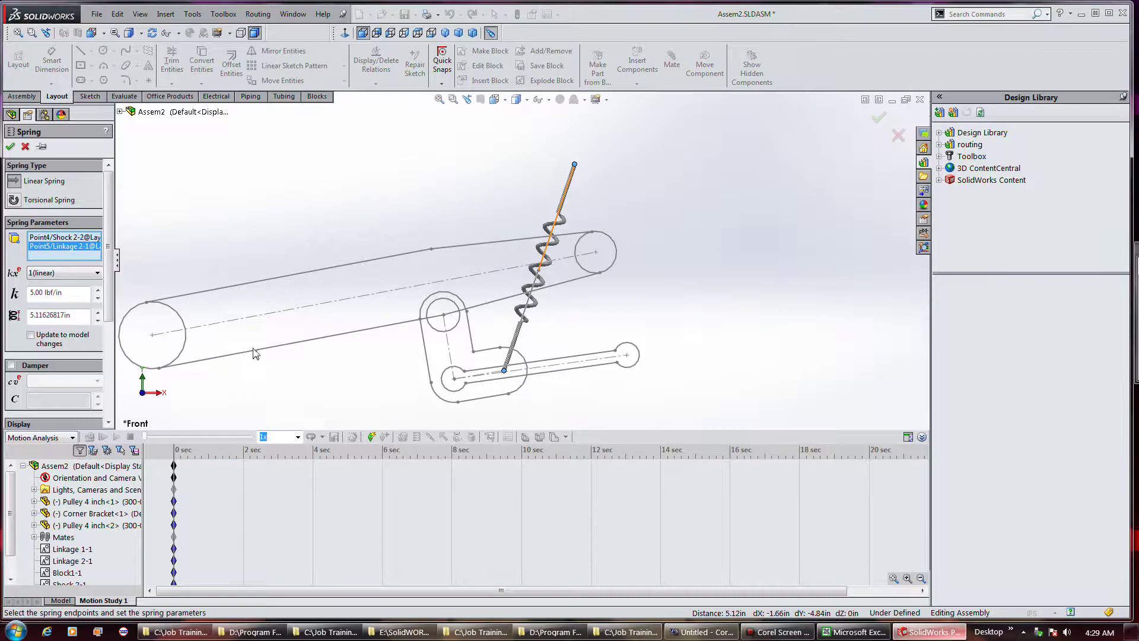
- Turn on spring damping with a 2.00 lbf/(in/s) coefficient
scroll(54, 296, down, 3)
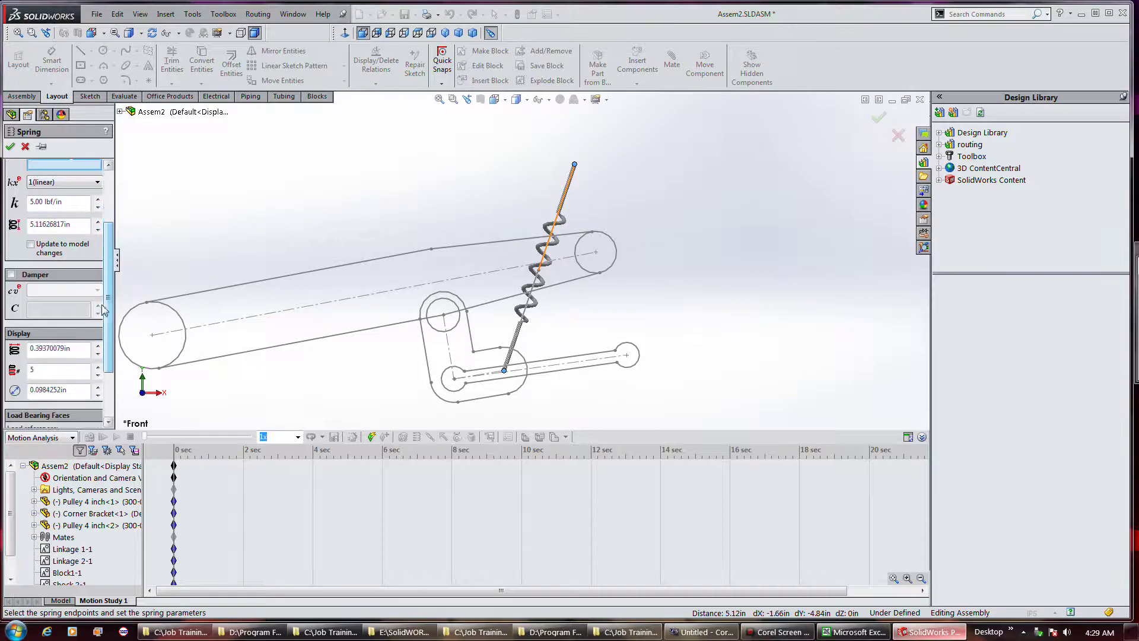
click(10, 274)
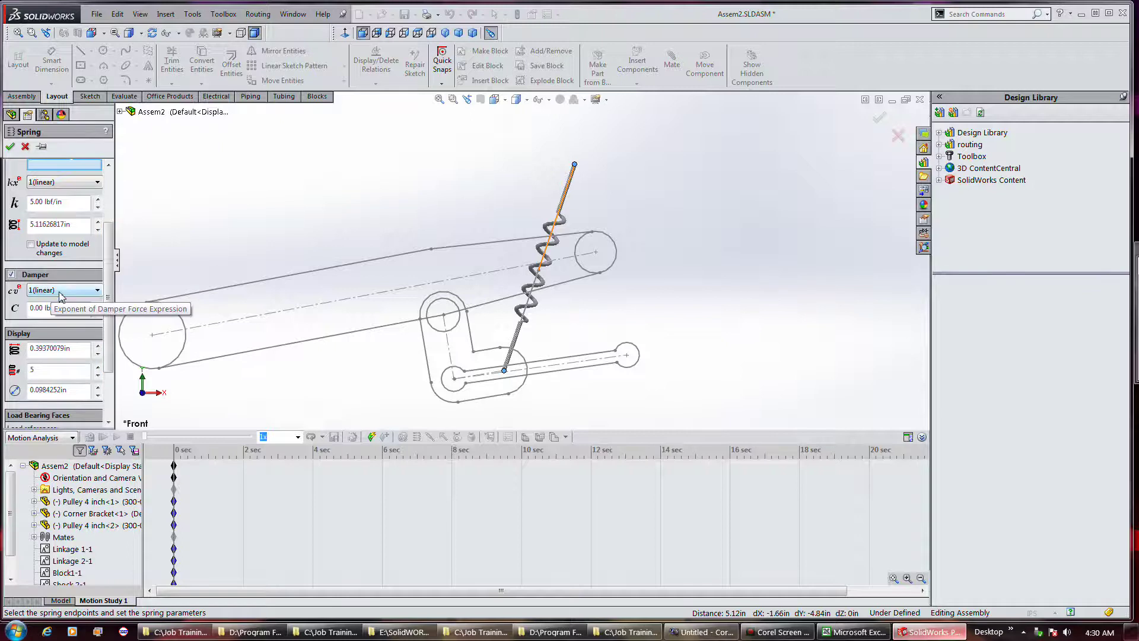
double_click(62, 312)
double_click(38, 308)
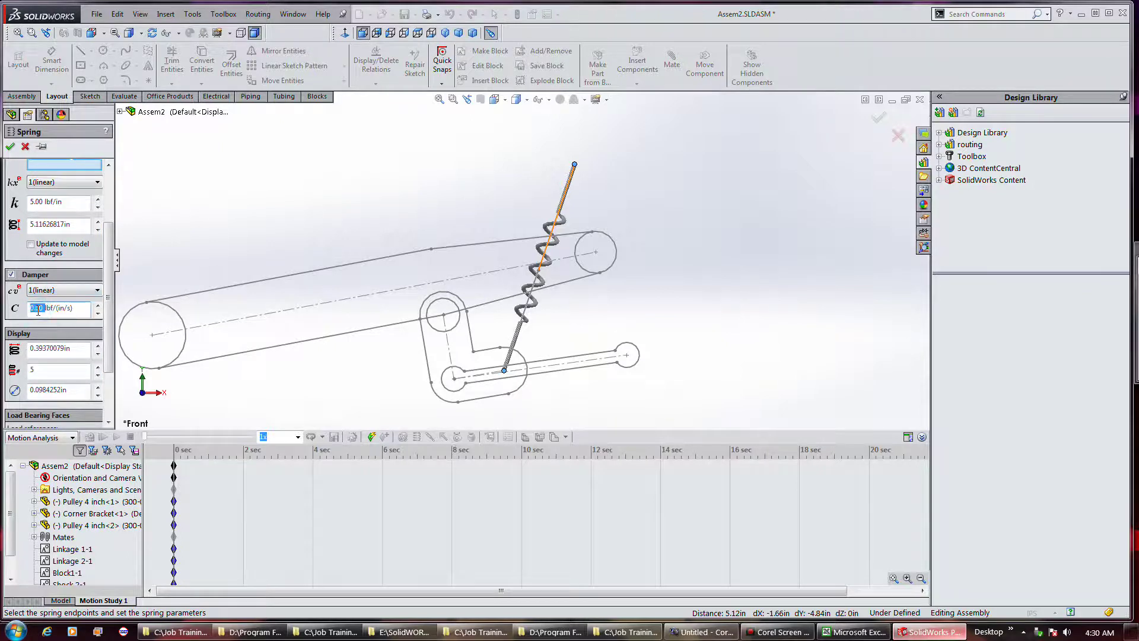
text(2.00)
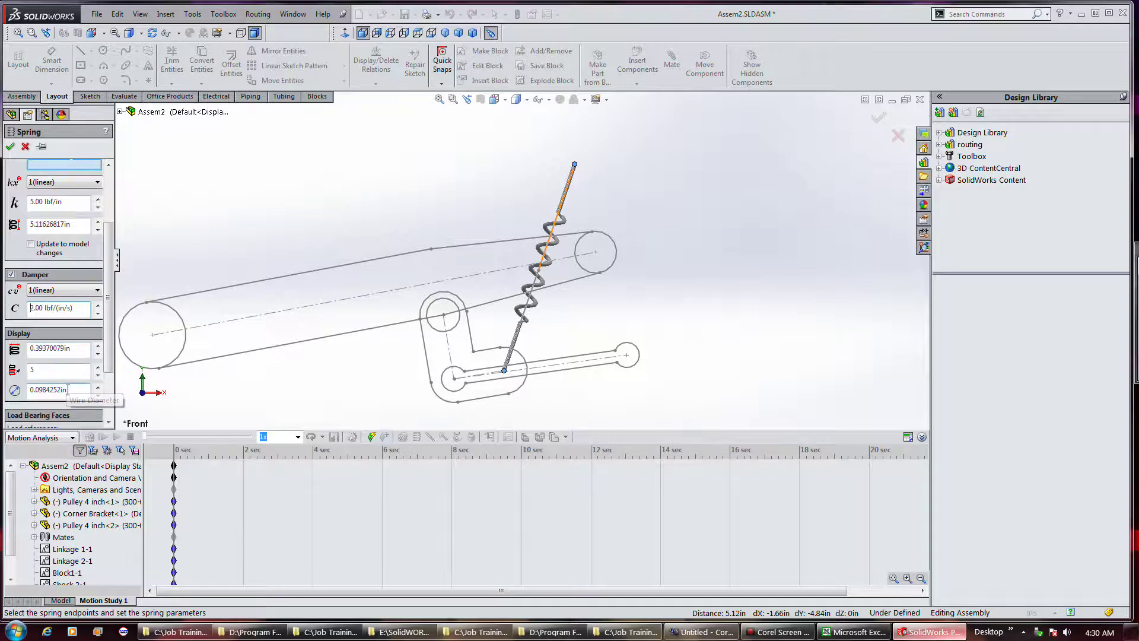
- Set the spring wire diameter to 0.20in
drag(69, 393, 16, 398)
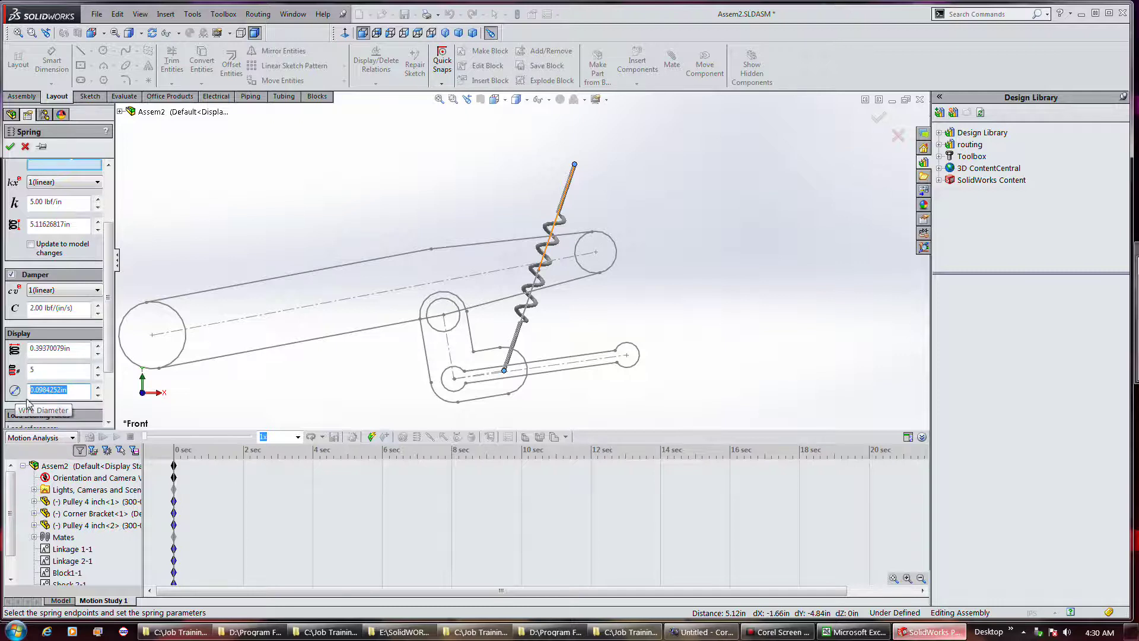
click(58, 389)
drag(71, 392, 31, 394)
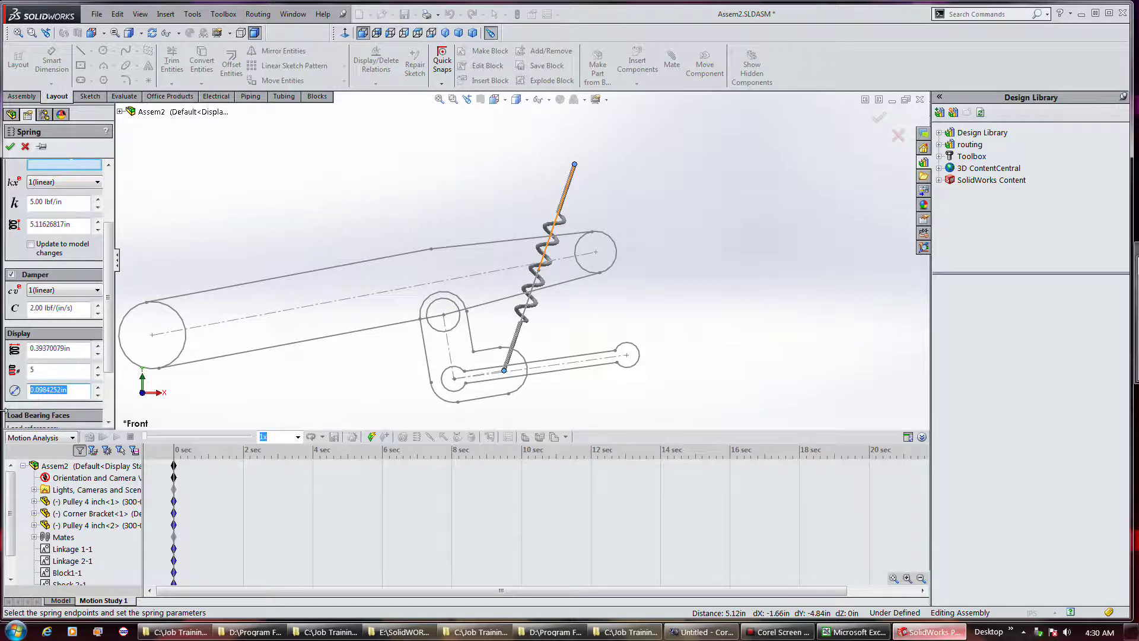
text(0.2)
key(Return)
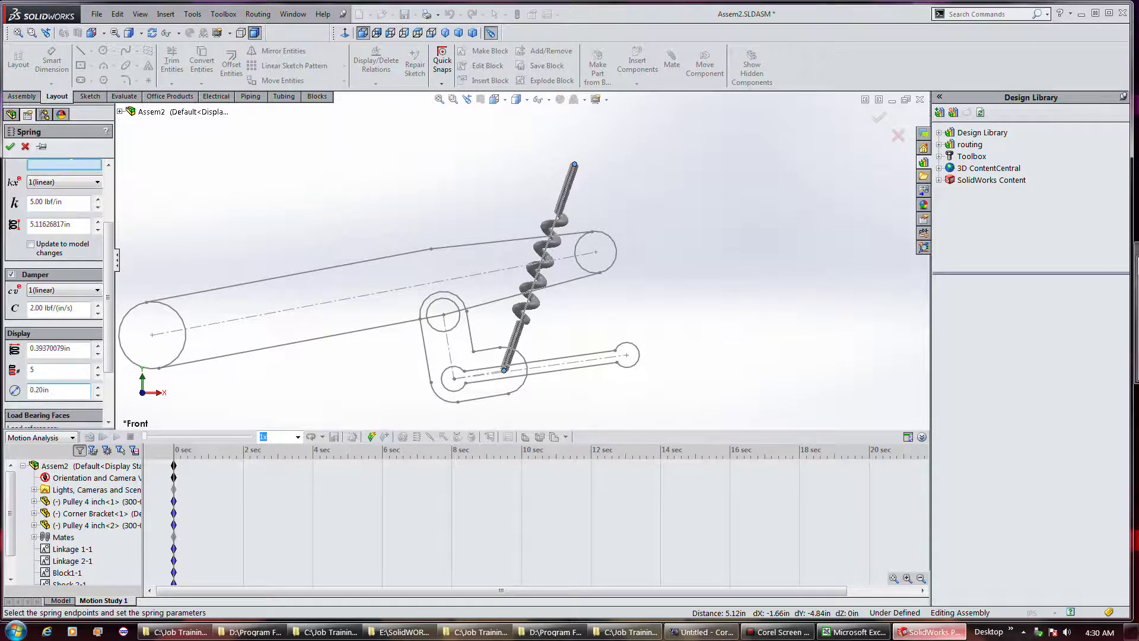
- Set the coil diameter to 1.00in, keep 5 coils, and finish LinearSpring1
double_click(40, 353)
text(2)
key(Return)
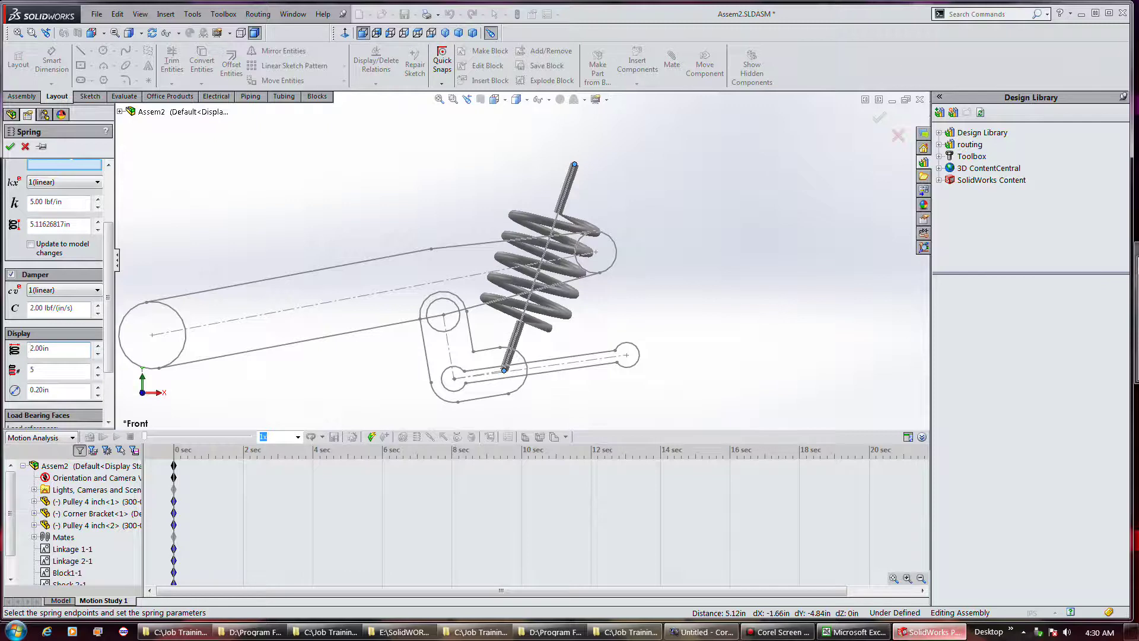
text(1)
key(Return)
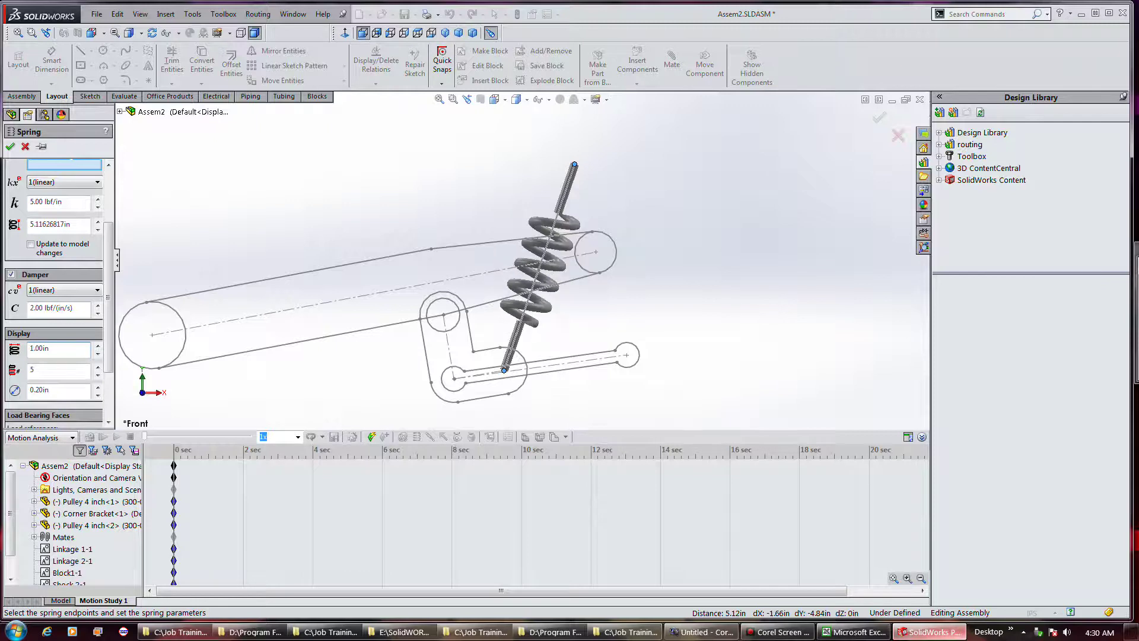
double_click(62, 370)
drag(108, 356, 117, 401)
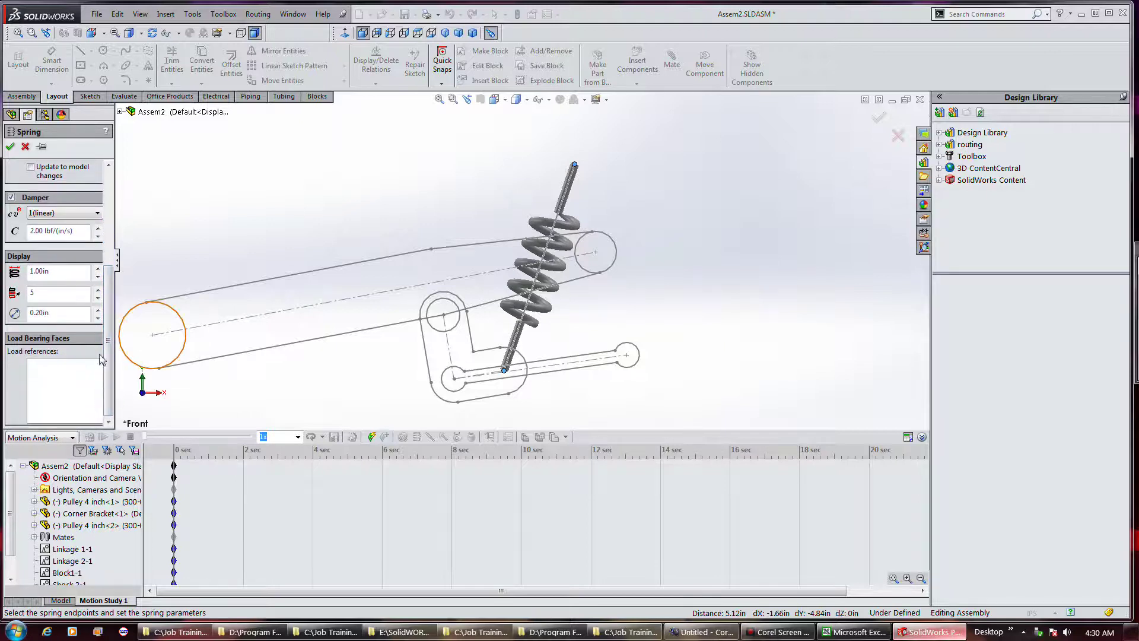
click(10, 146)
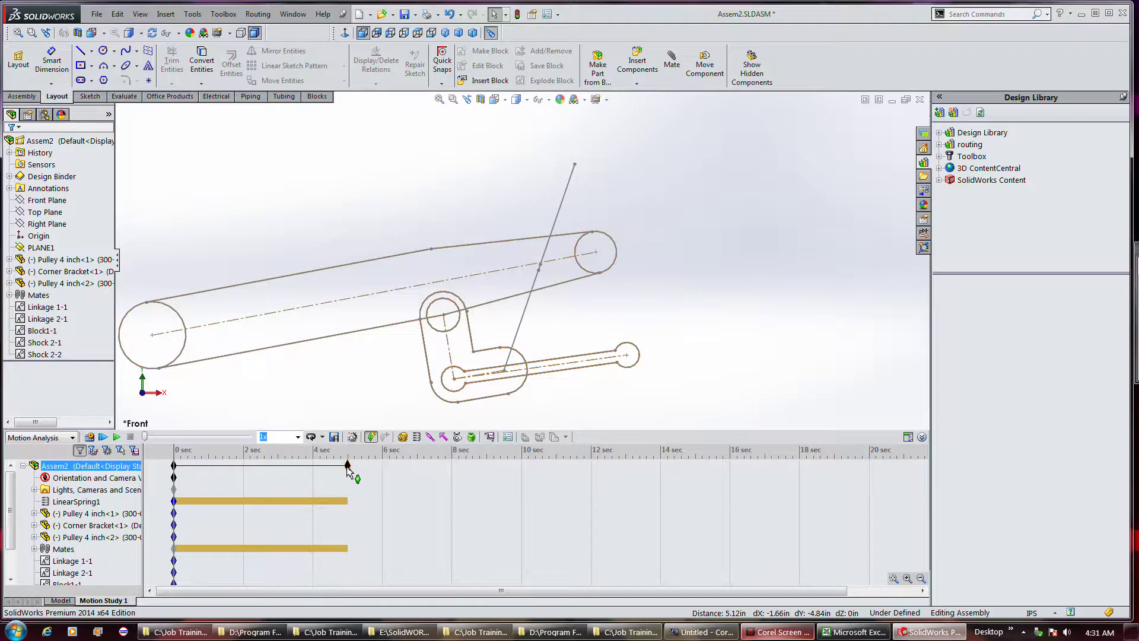
- Drag Motion Study 1's end-time key from 5 sec to 8 sec on the timeline
drag(348, 465, 455, 473)
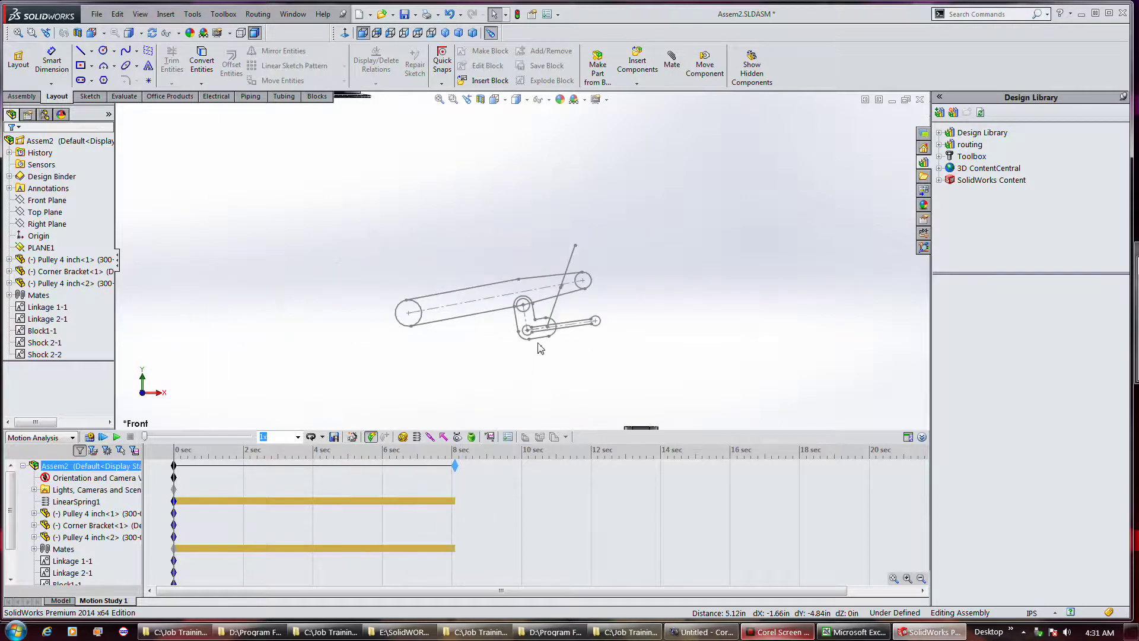
scroll(541, 350, down, 2)
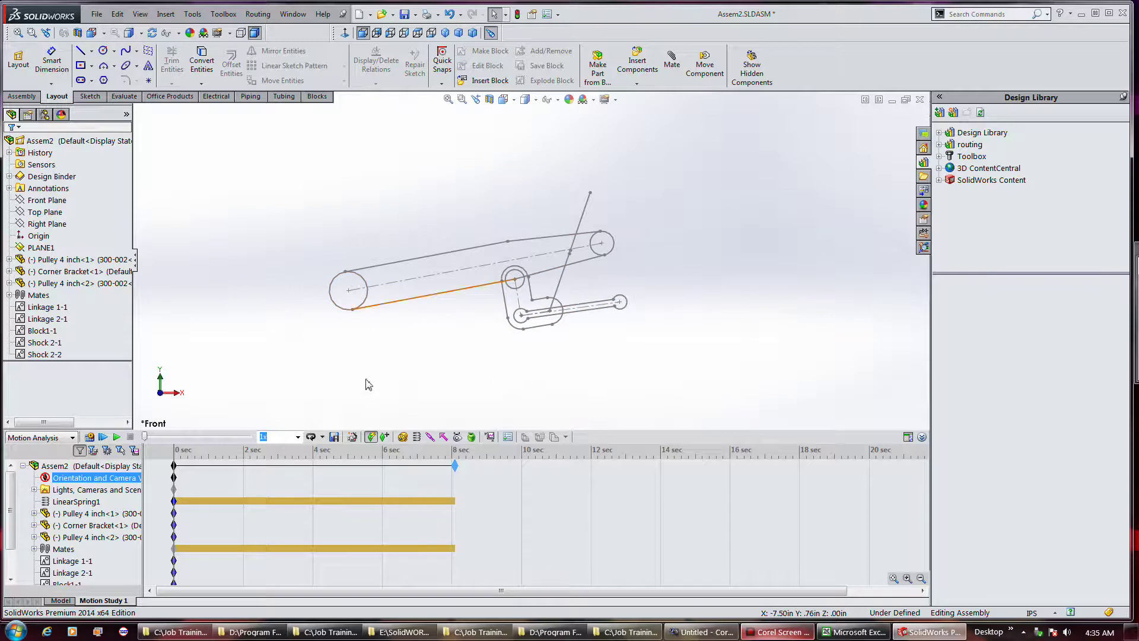
- Apply a constant 5 lbf force at the left pulley's centre, directed along the Top Plane
click(444, 436)
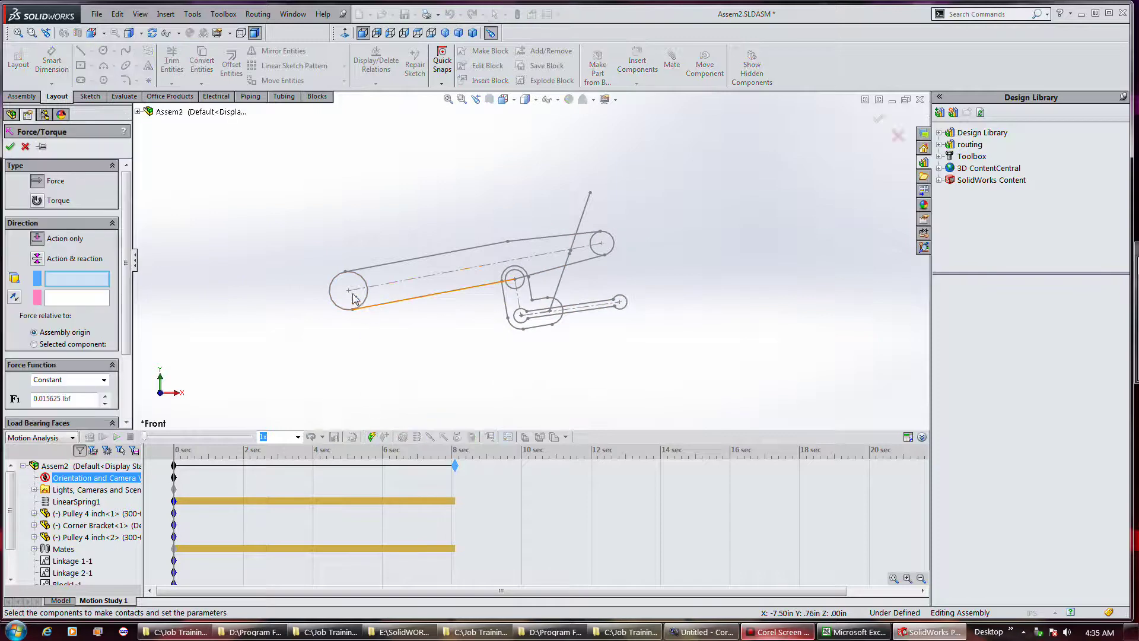
click(348, 290)
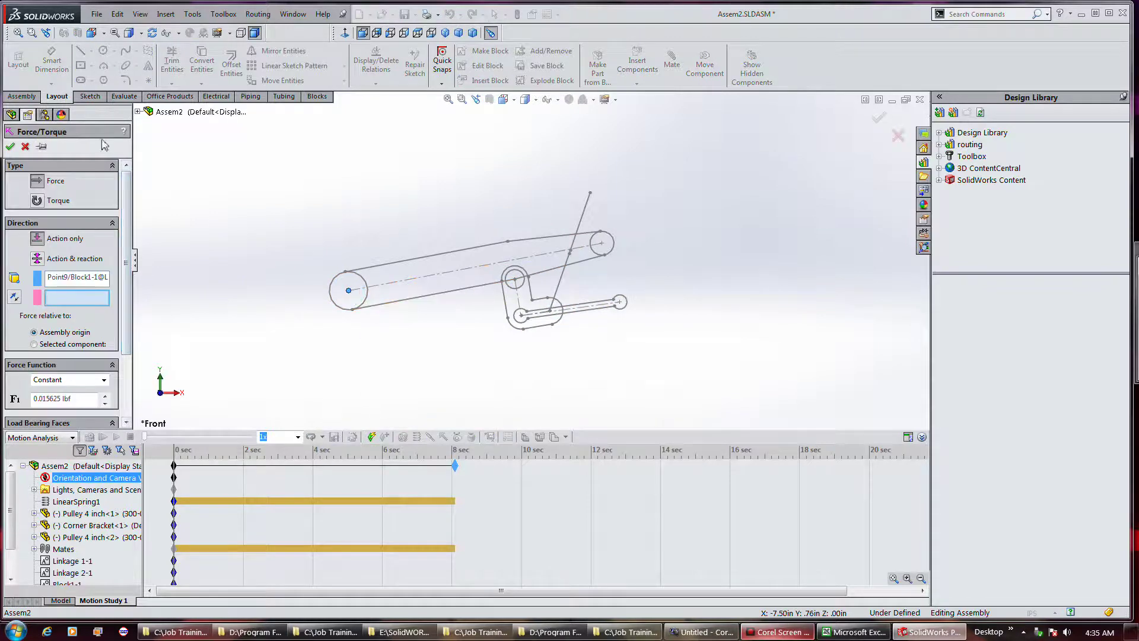
click(137, 112)
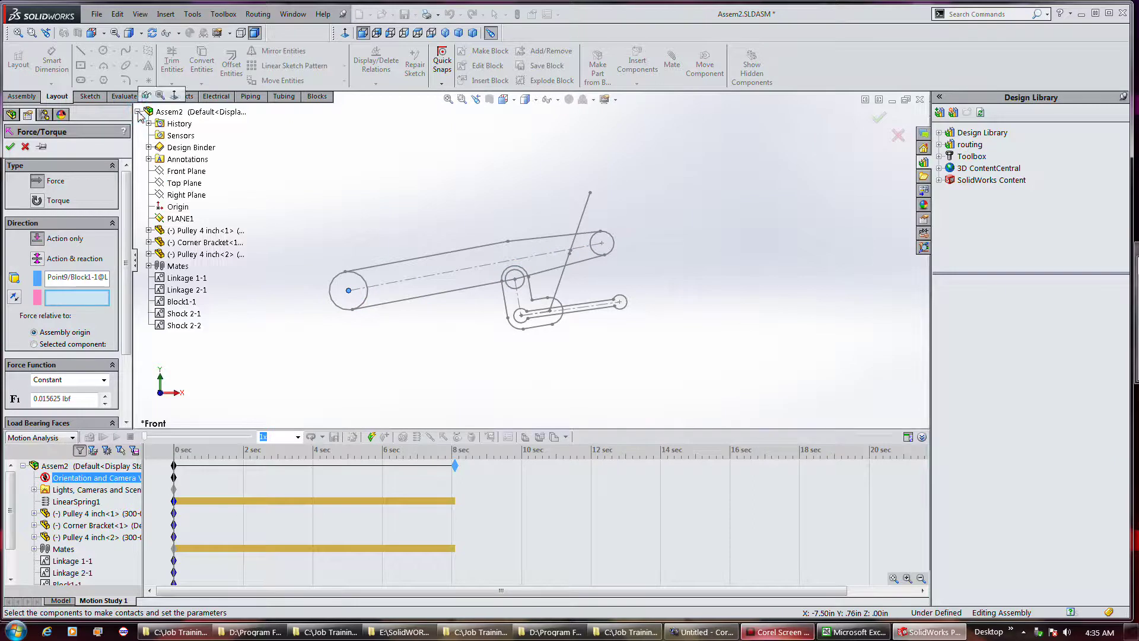
click(185, 185)
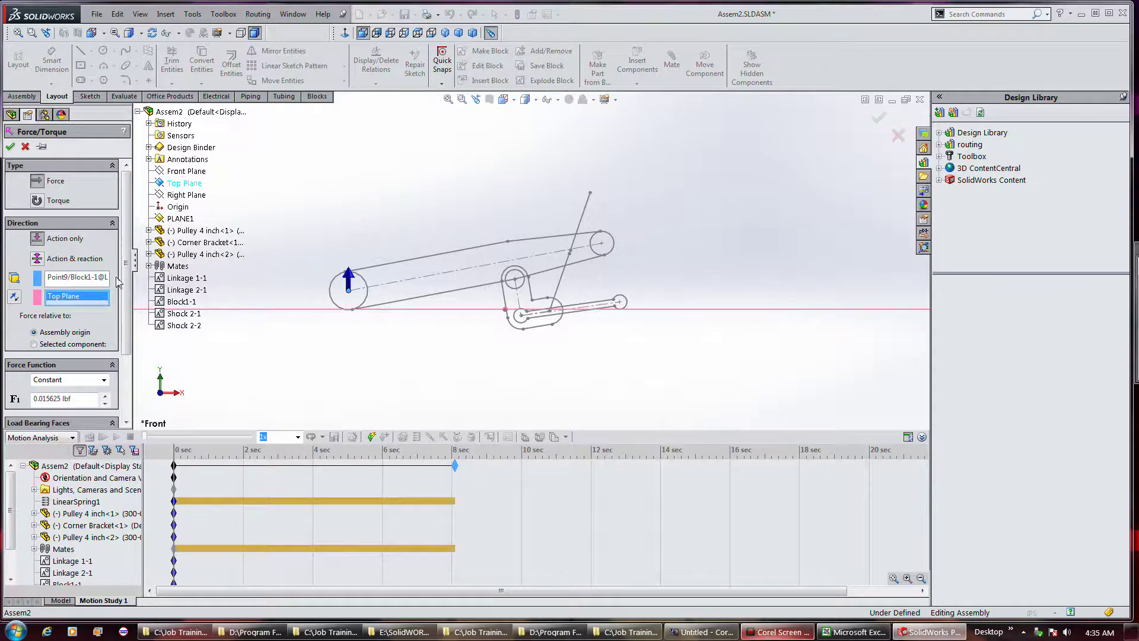
drag(122, 278, 129, 350)
click(89, 290)
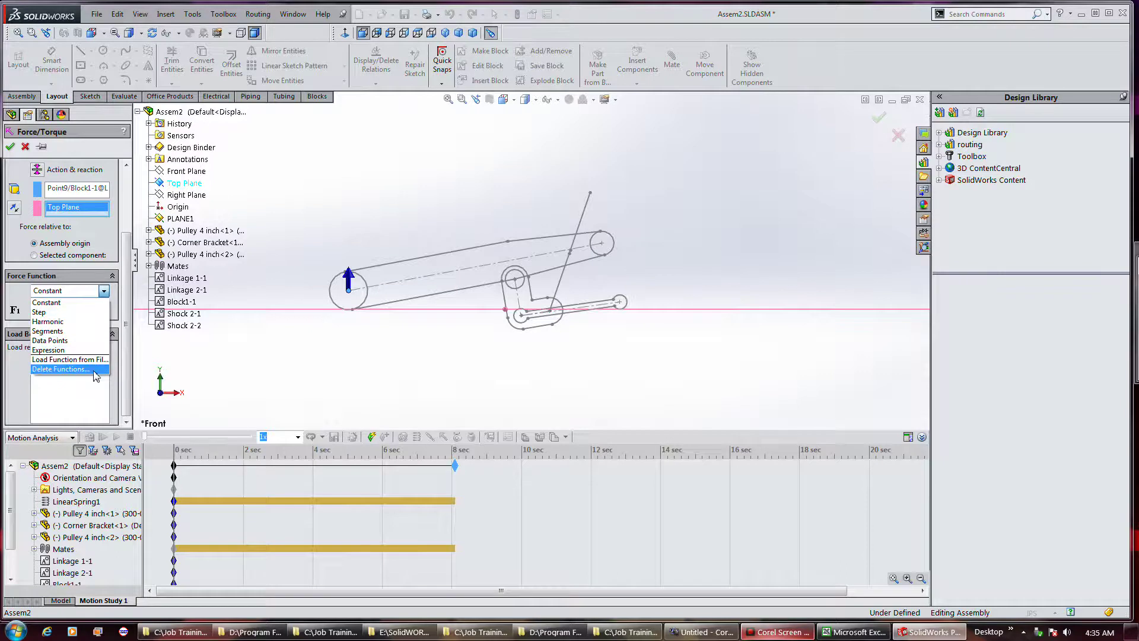
click(15, 258)
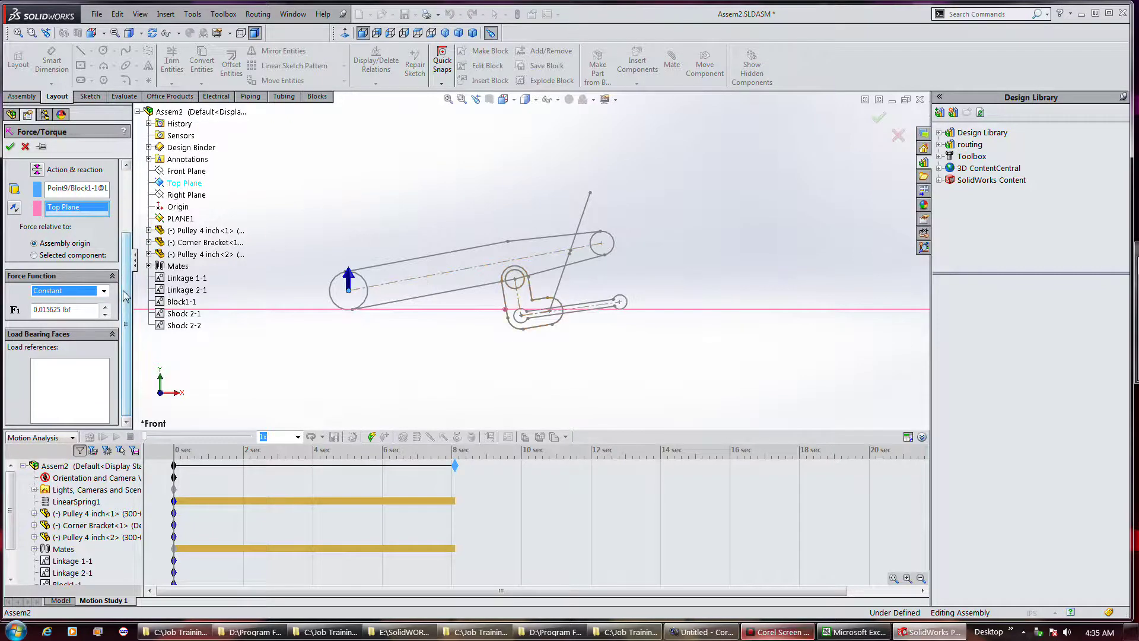
drag(125, 294, 127, 218)
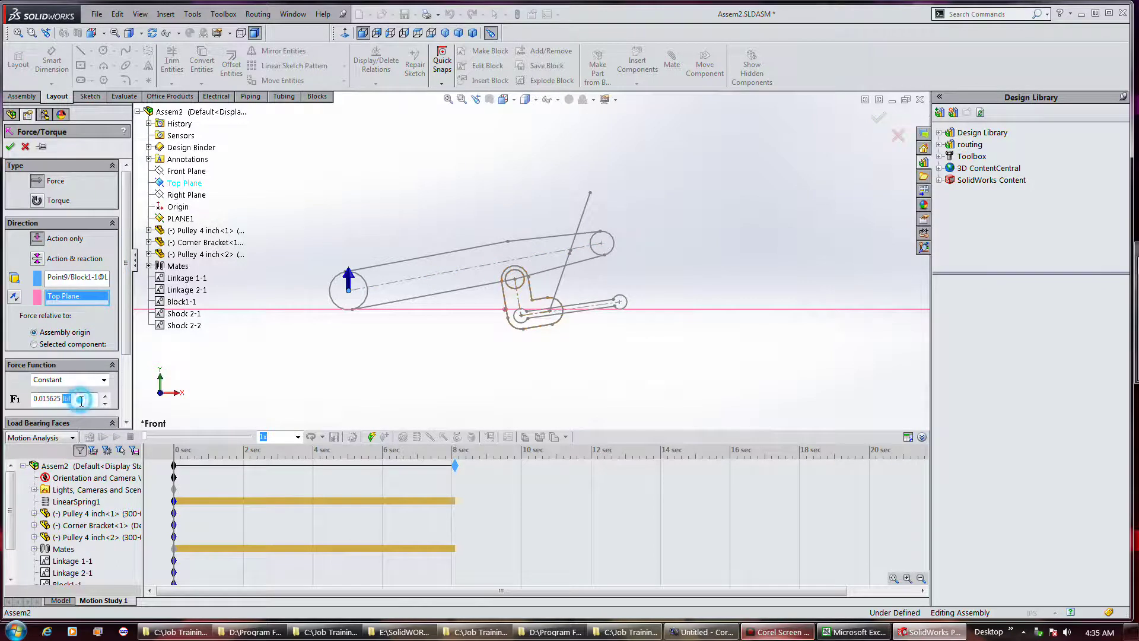
drag(59, 407, 24, 410)
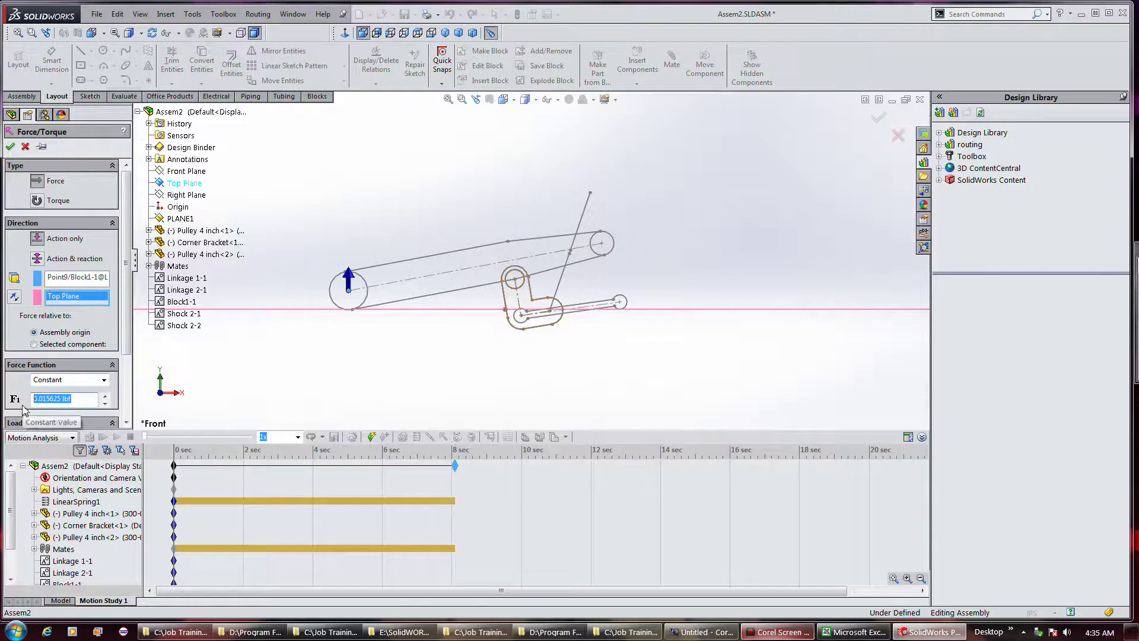
text(5)
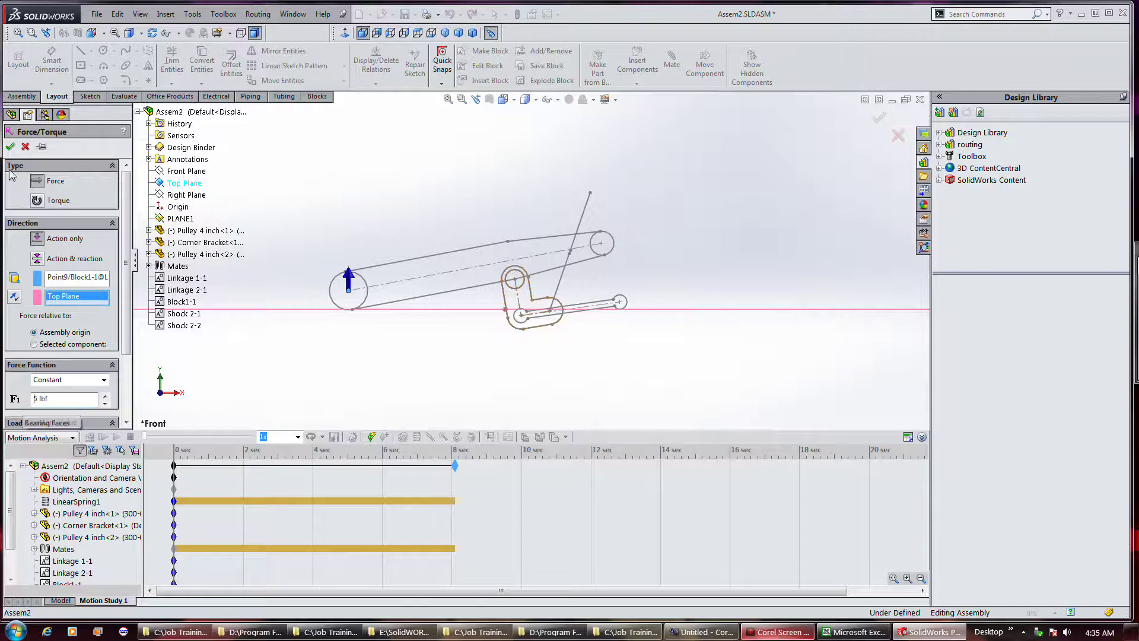
click(10, 146)
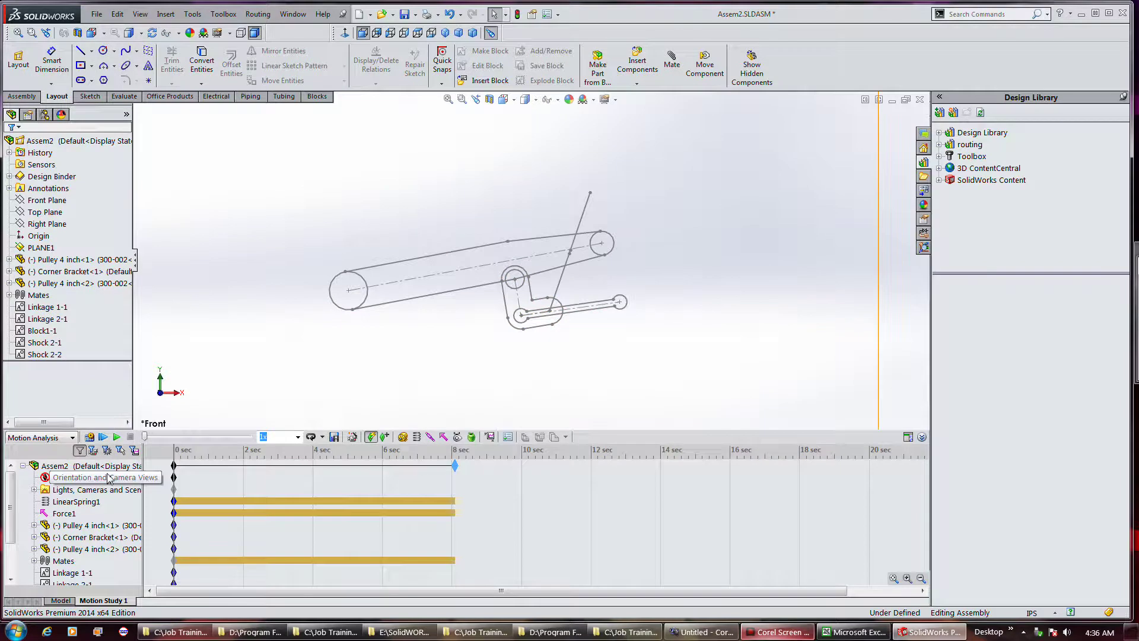
- Select Linkage 2-1 and calculate the 8-second study with LinearSpring1 and Force1
click(70, 584)
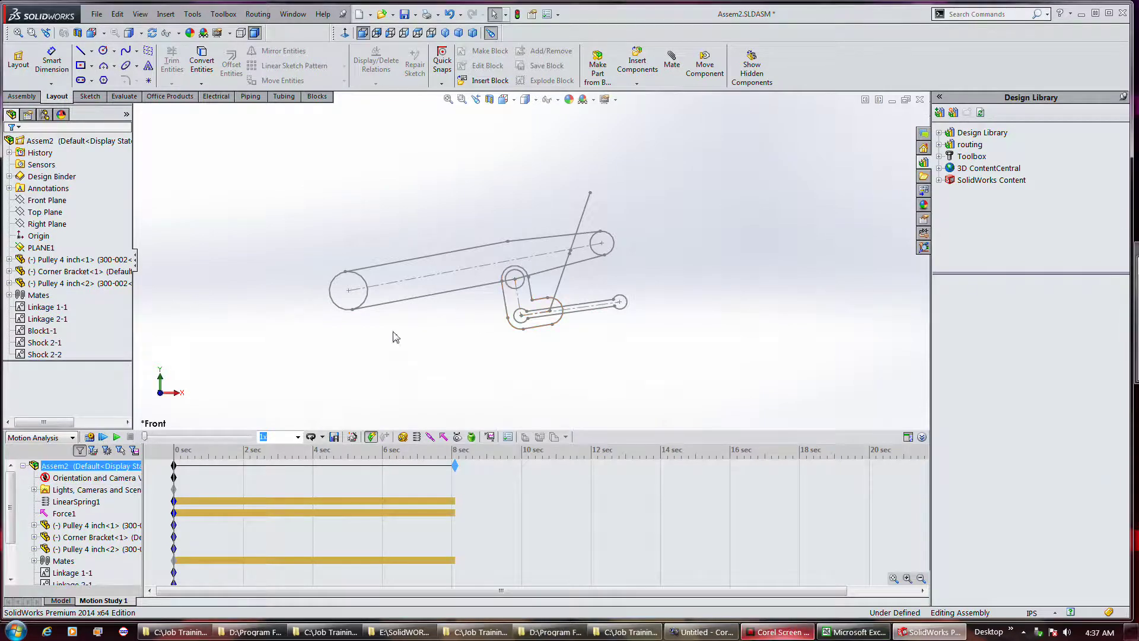
click(89, 437)
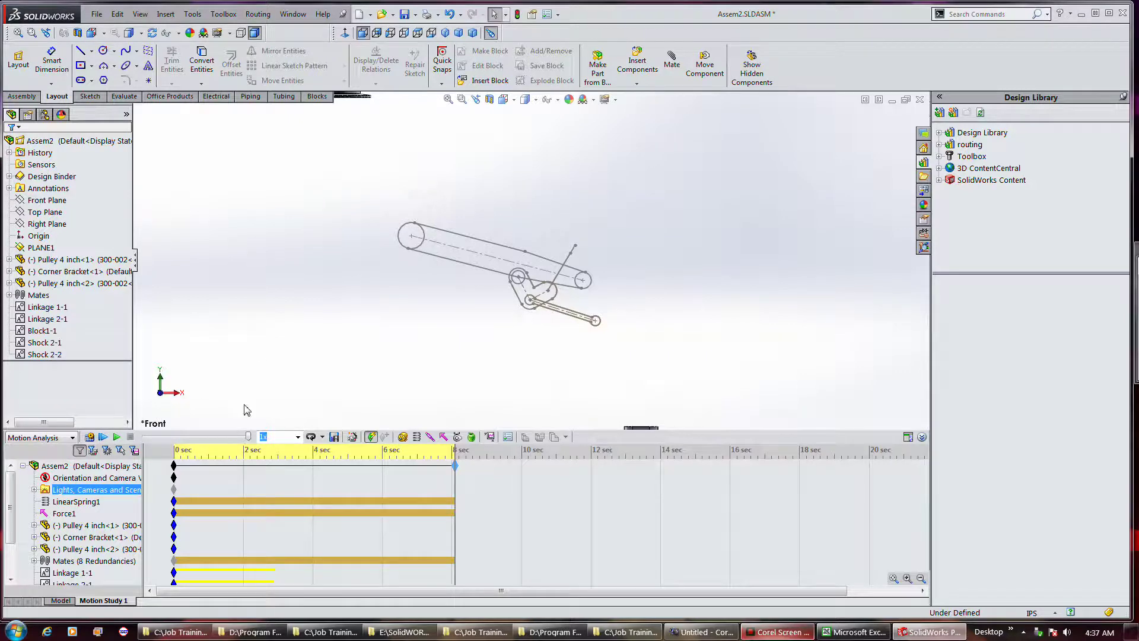
- Edit Force1 into a Step function going from 5 lbf at 1 s to 0 lbf
right_click(70, 515)
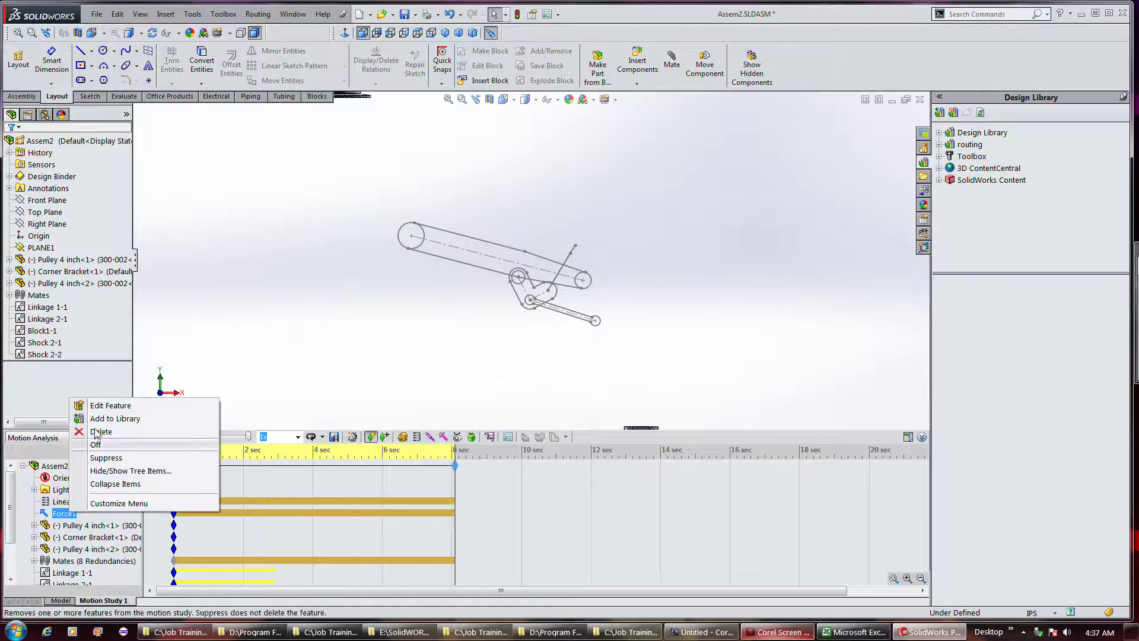
click(83, 403)
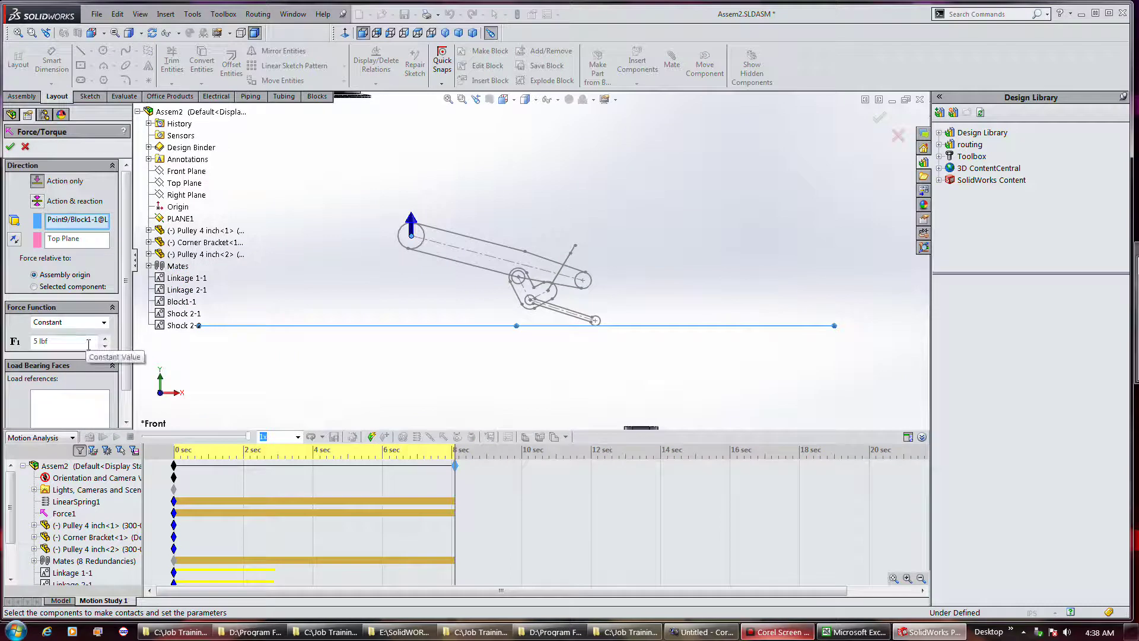
click(100, 323)
click(92, 346)
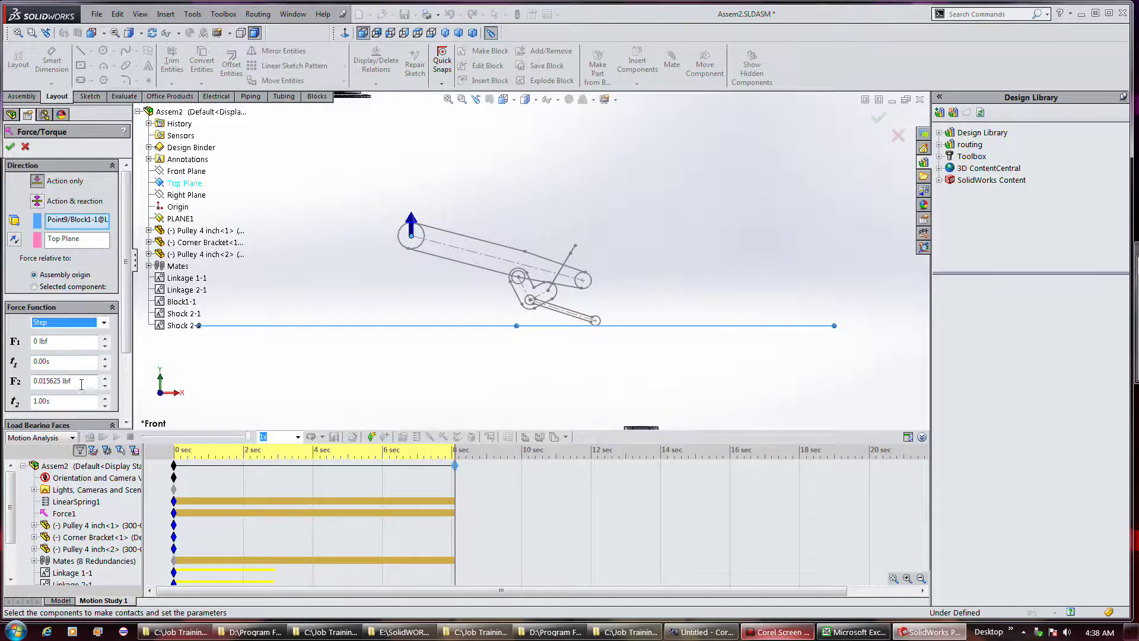
key(Tab)
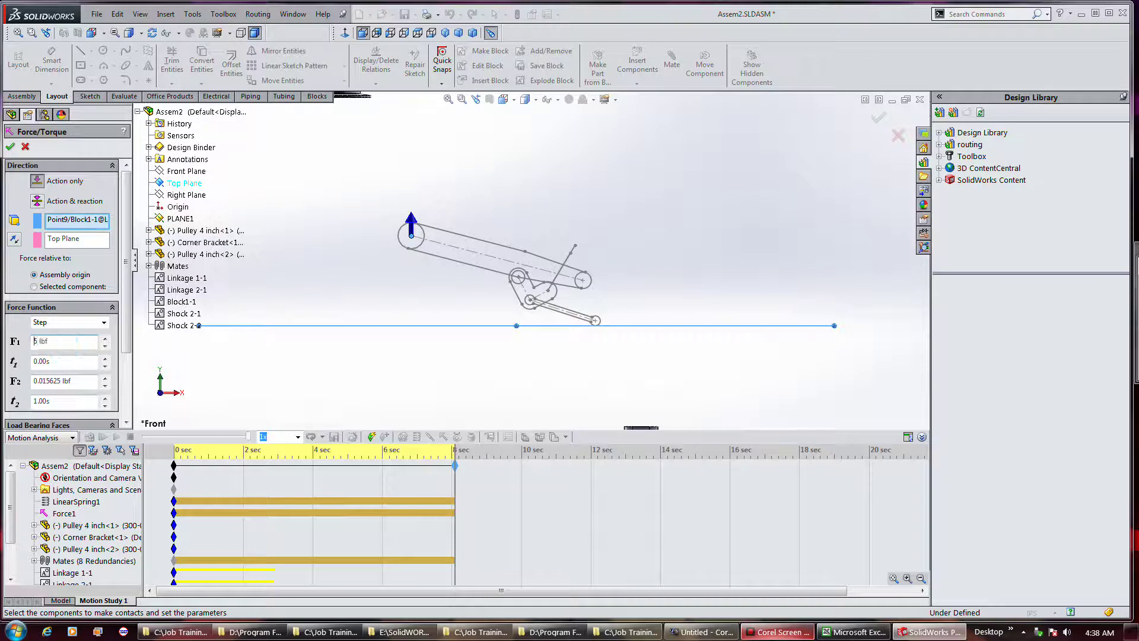
text(5)
key(Tab)
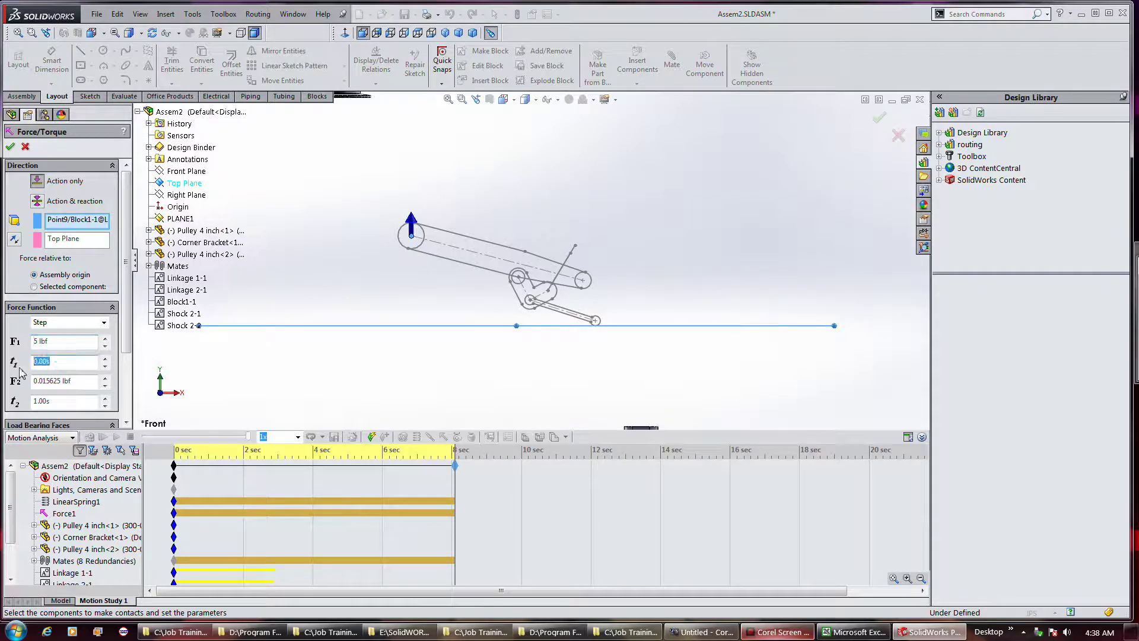
text(1)
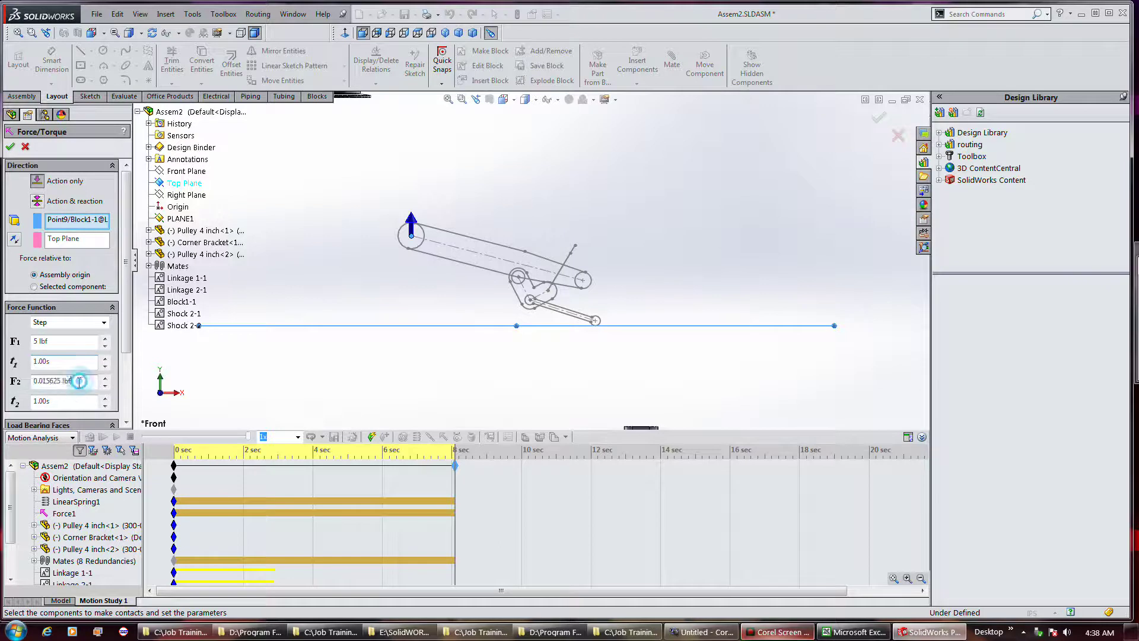
key(Tab)
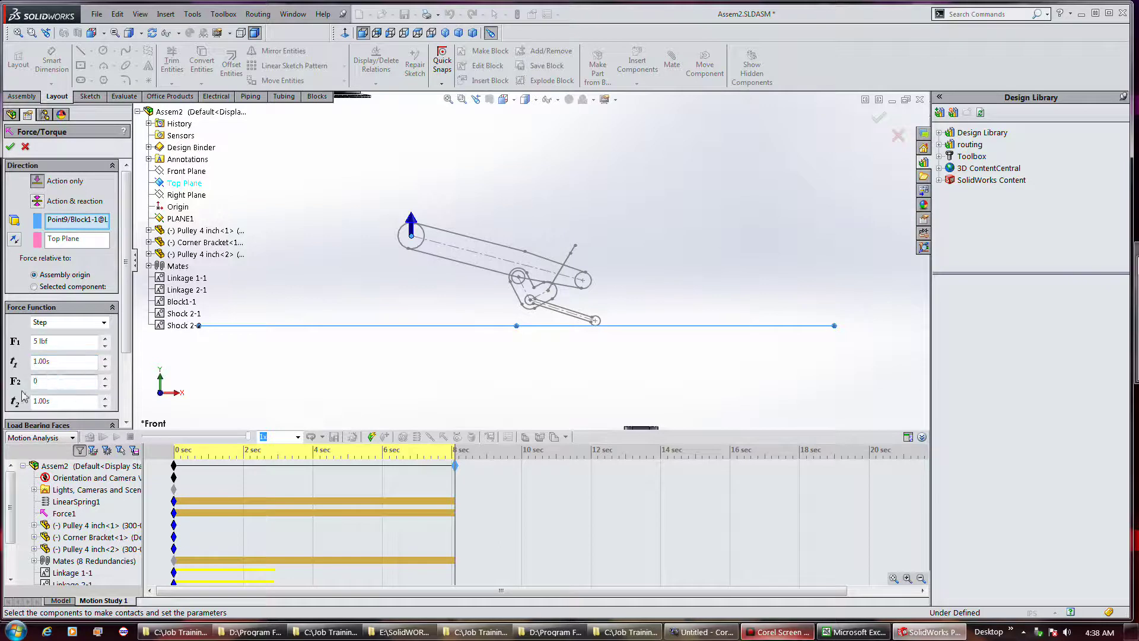
text(0)
key(Tab)
- Confirm Force1's step definition and recalculate the 8-second Motion Study 1
click(11, 146)
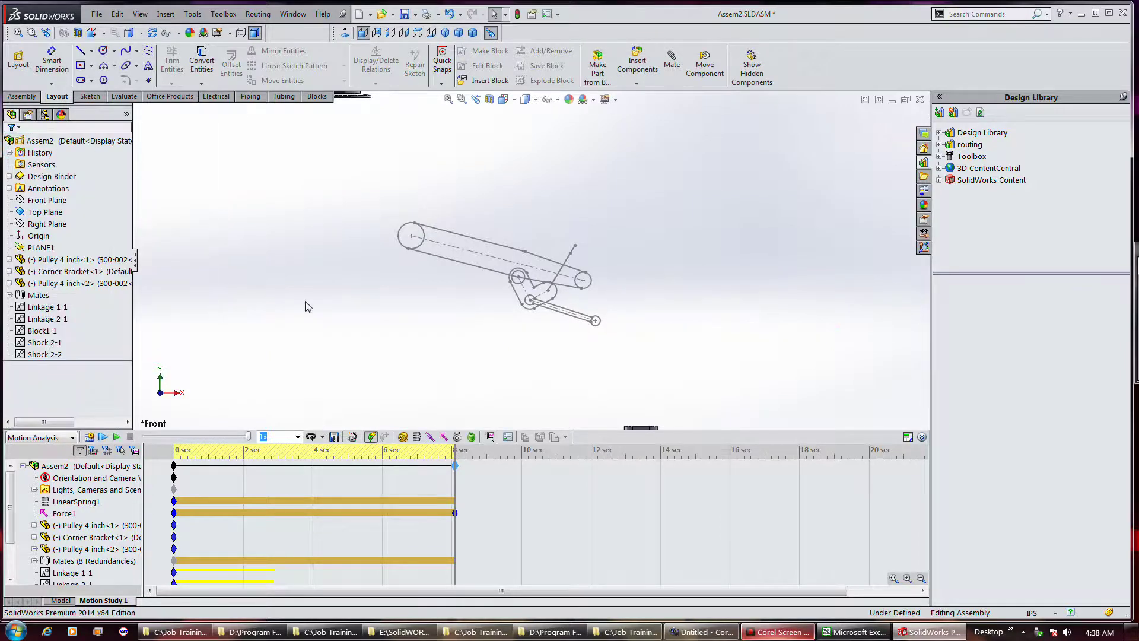
click(89, 437)
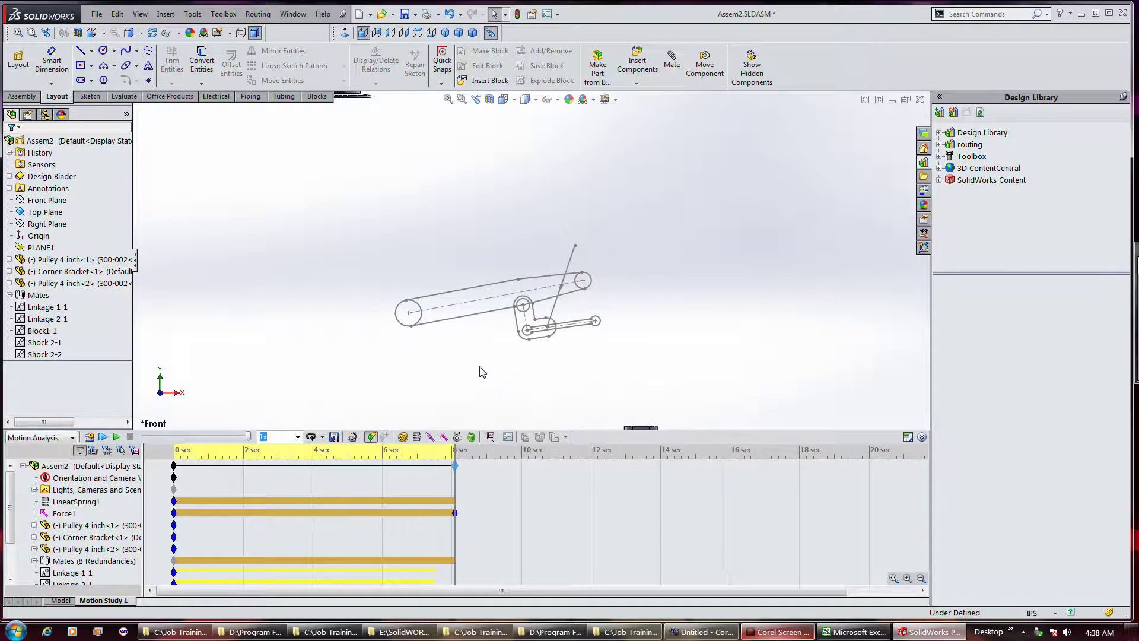
- Scrub the results to about 0.4, 0.9 and 1.6 seconds and set playback to loop
click(89, 489)
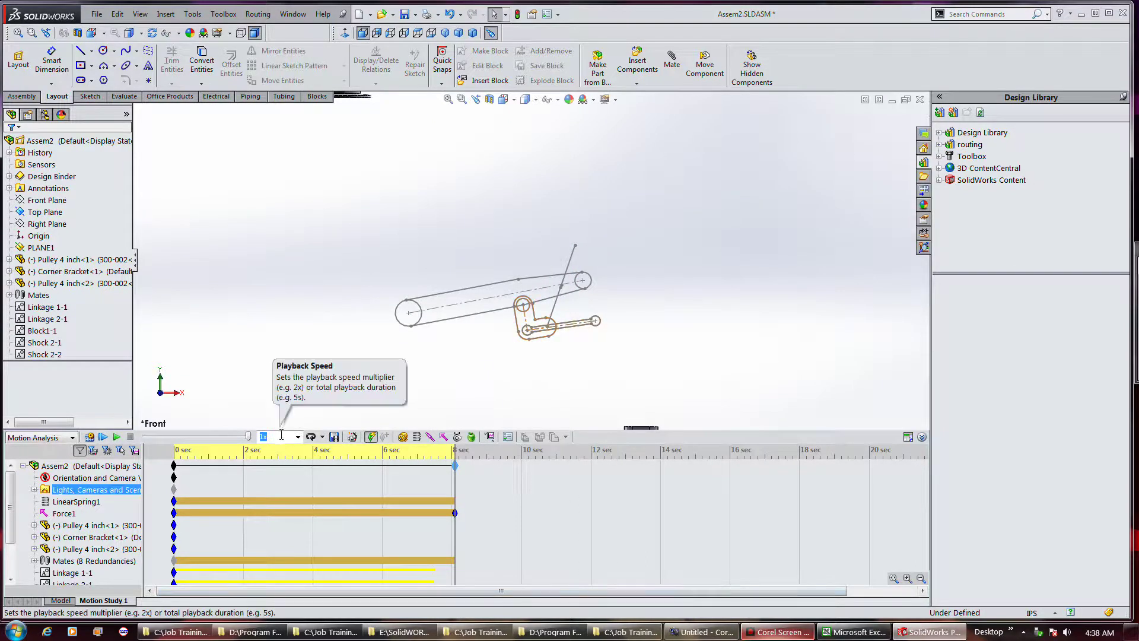
drag(248, 437, 141, 444)
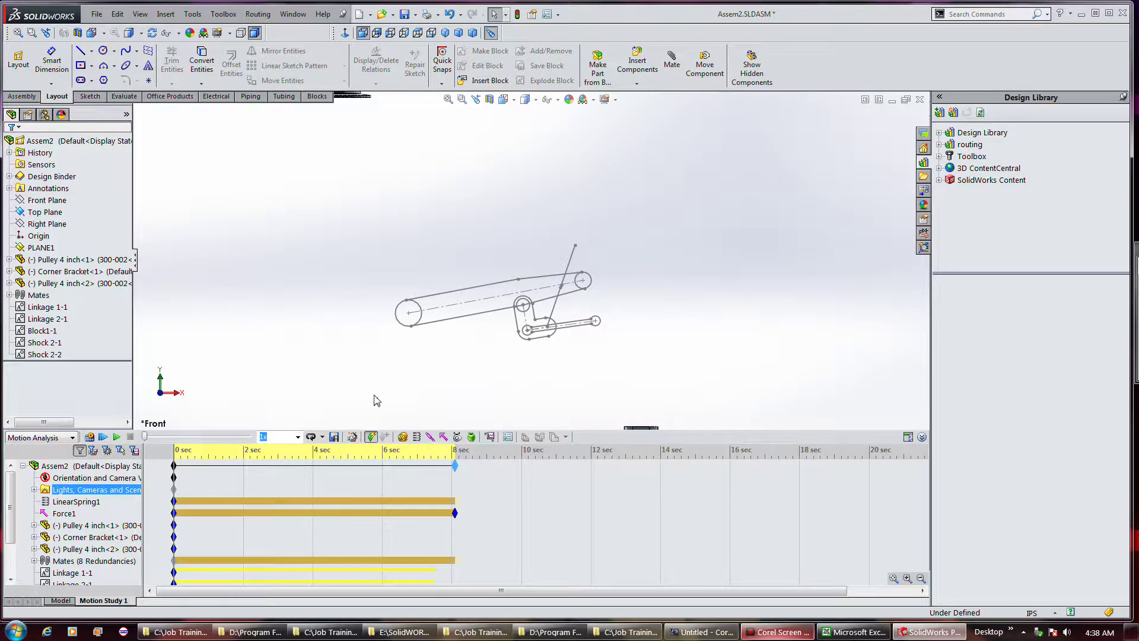
key(Down)
key(Down)
key(Down)
key(Down)
key(Down)
key(Down)
key(Down)
key(Down)
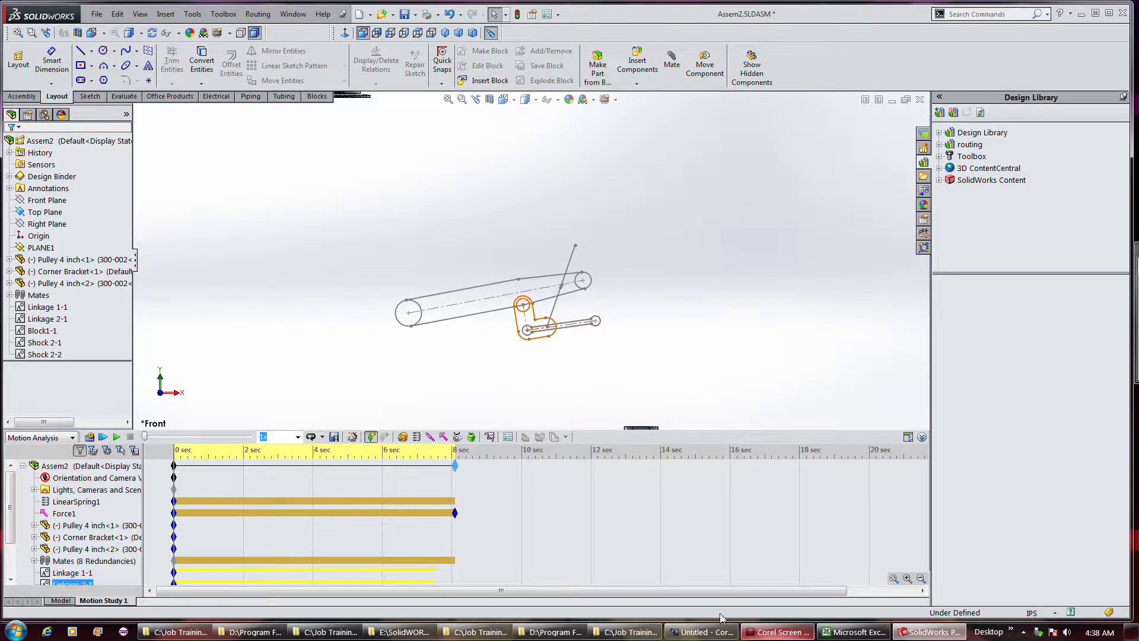
key(Up)
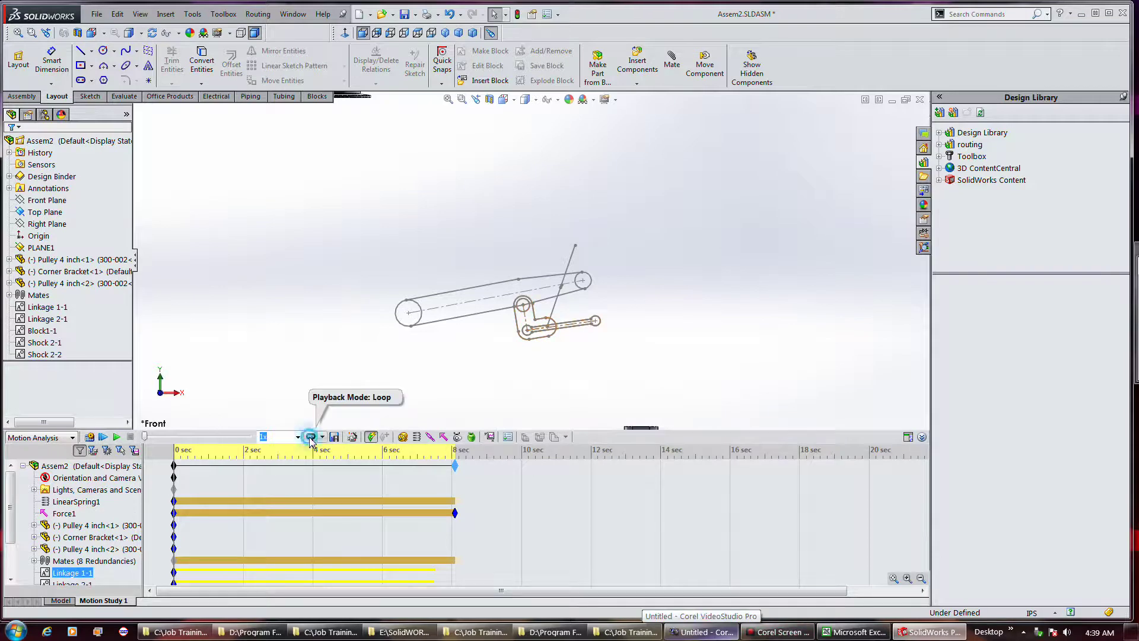
click(310, 437)
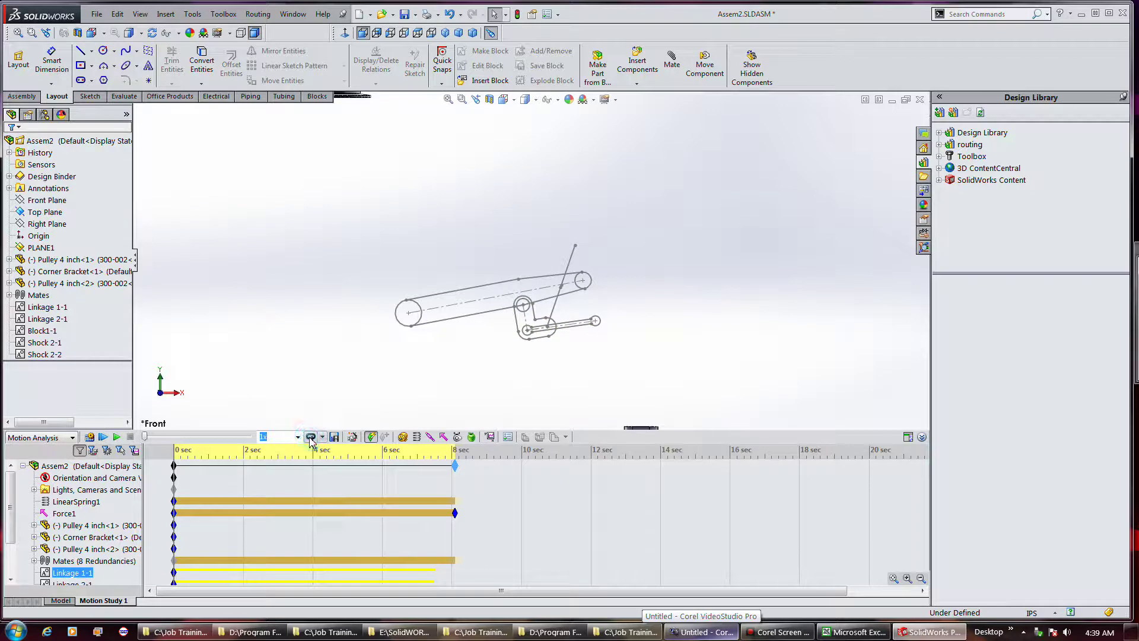
click(232, 454)
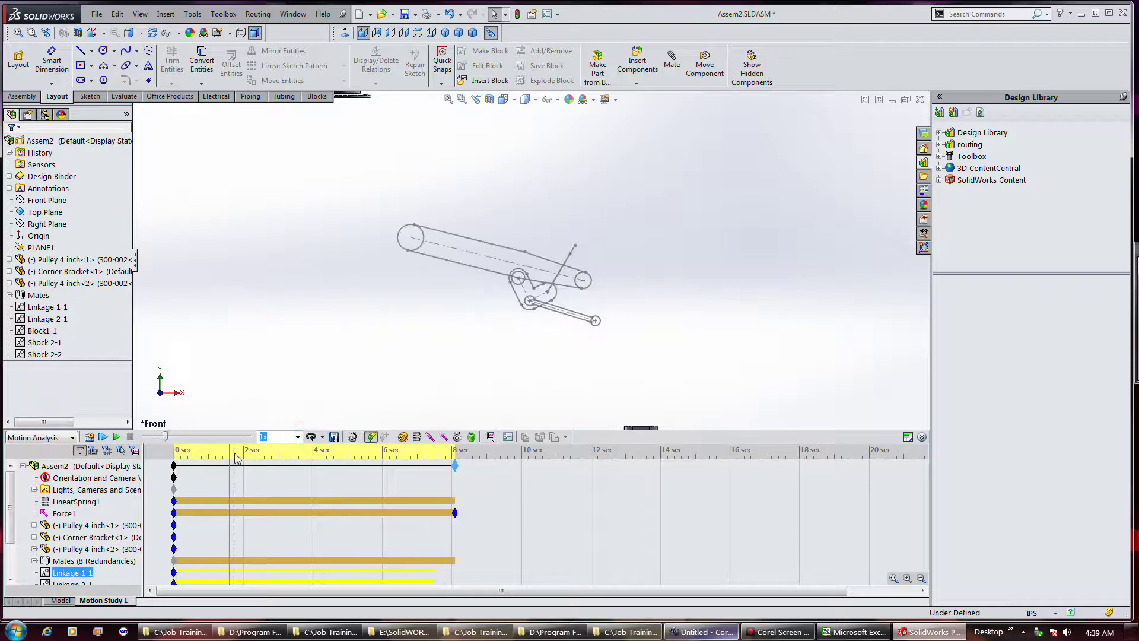
click(145, 437)
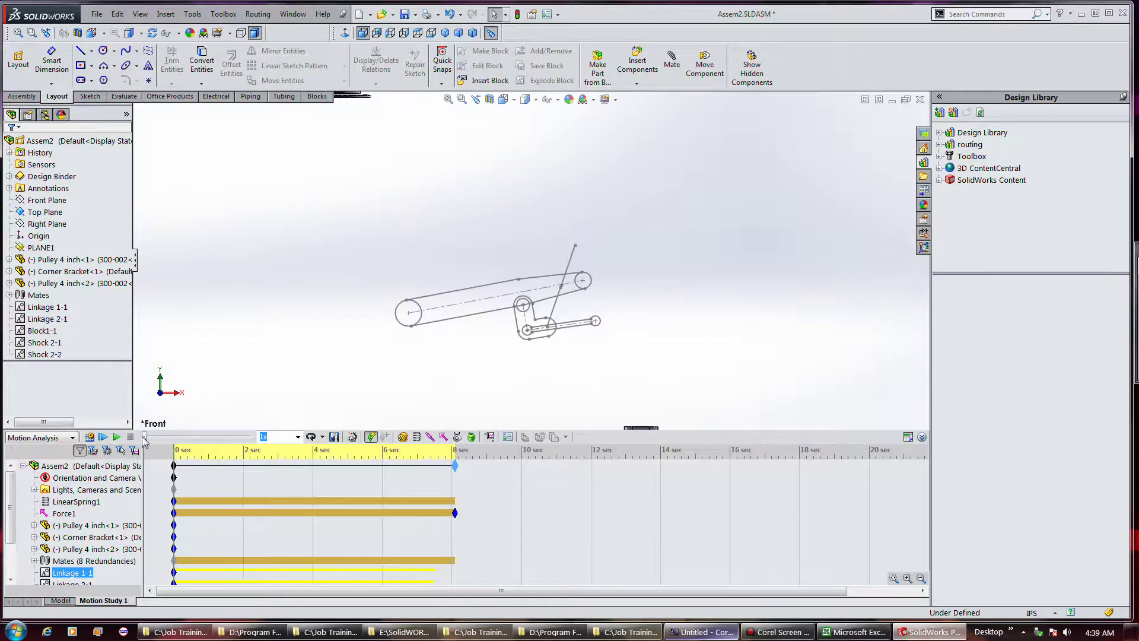
drag(144, 439, 151, 442)
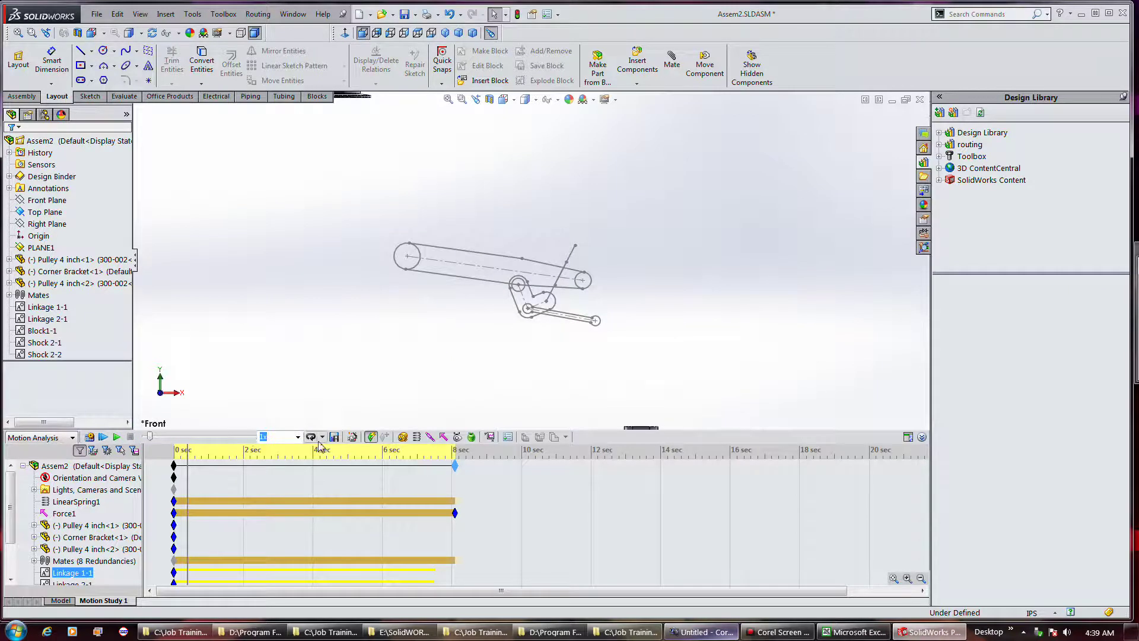
drag(144, 437, 153, 442)
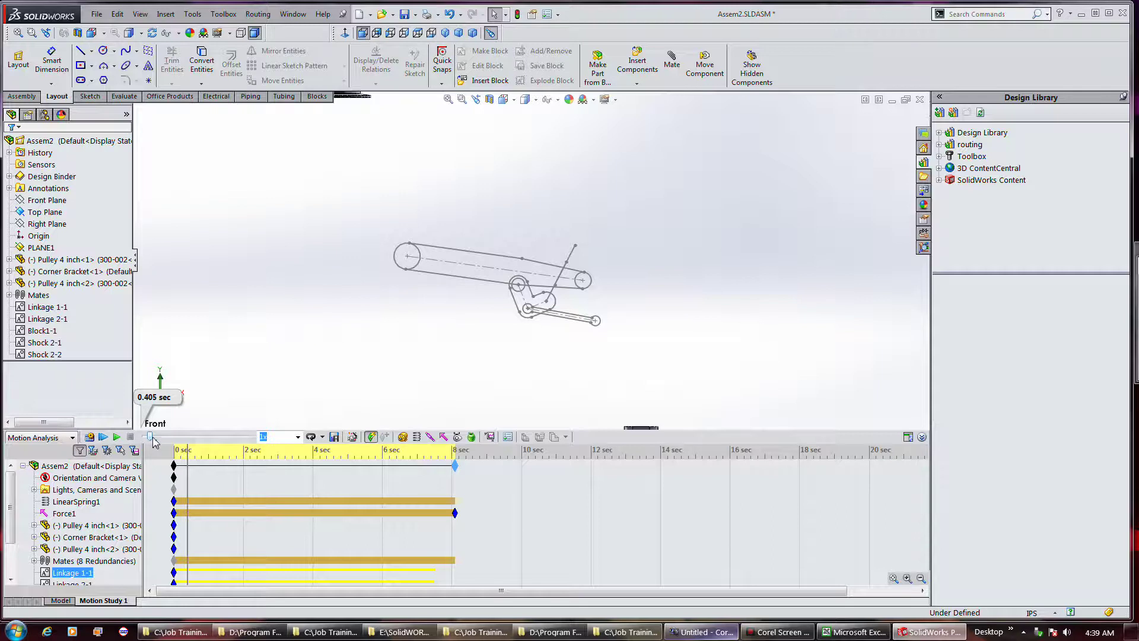
drag(153, 442, 248, 438)
click(158, 437)
- Rewind to the start and play back the linkage's calculated motion
click(147, 440)
click(147, 441)
click(147, 440)
key(Down)
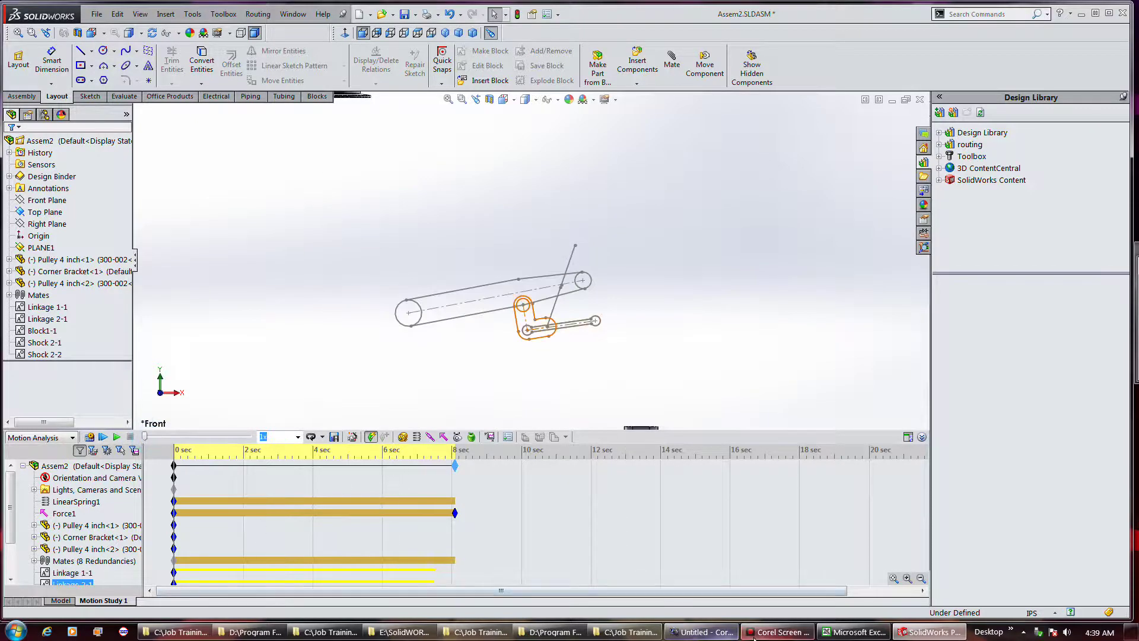
click(767, 633)
click(89, 438)
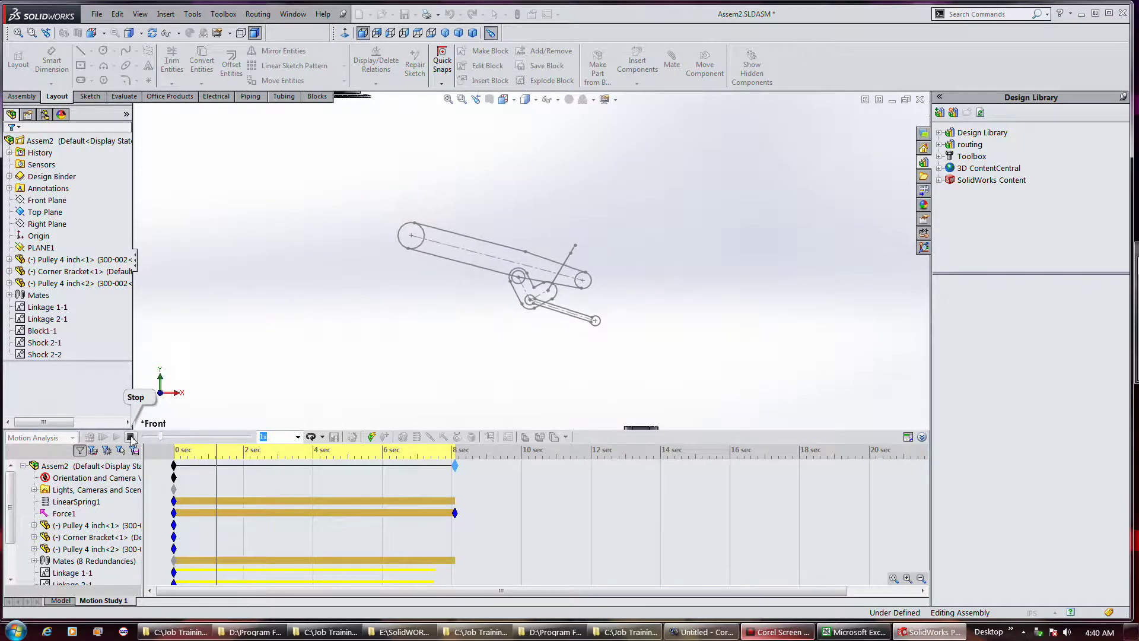
- Stop the animation and set Playback Mode to Normal so it plays once
click(130, 437)
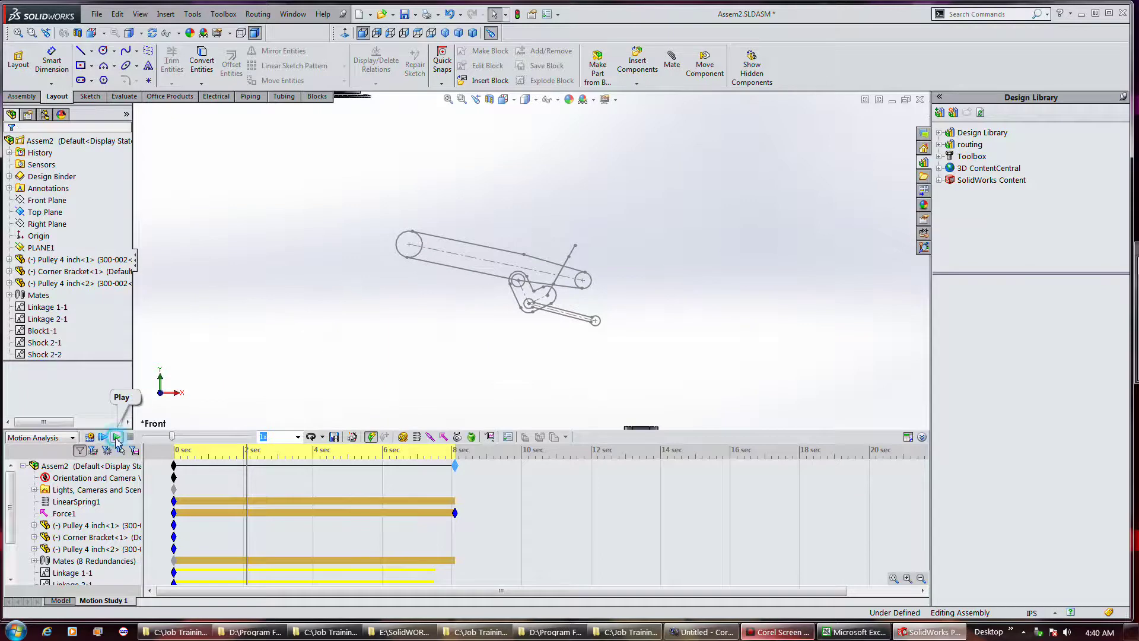
click(117, 437)
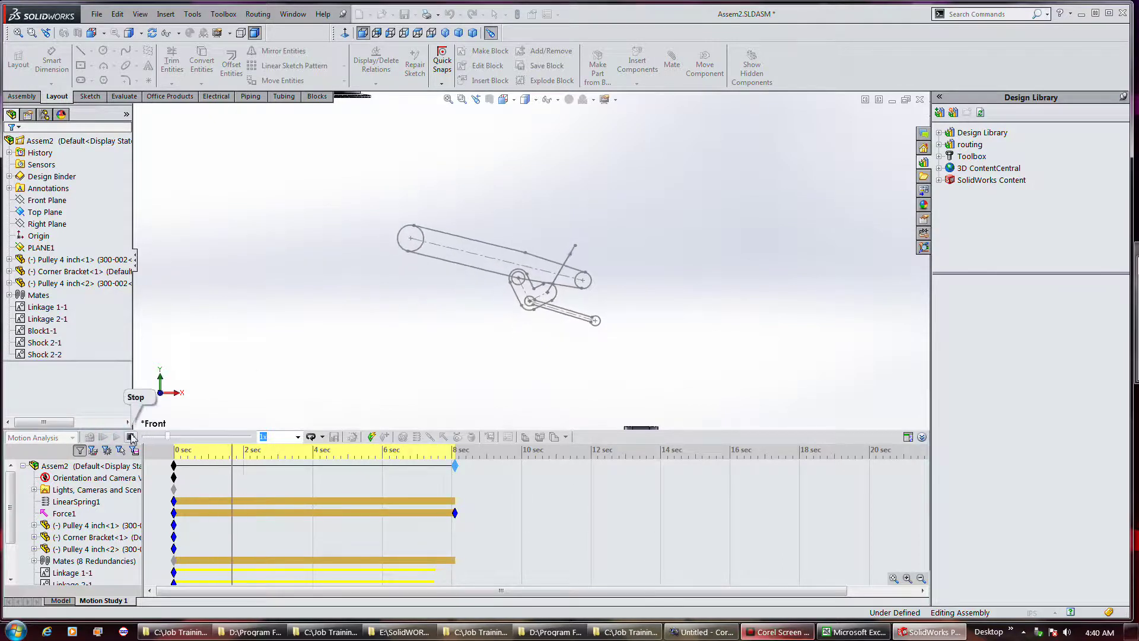
click(310, 437)
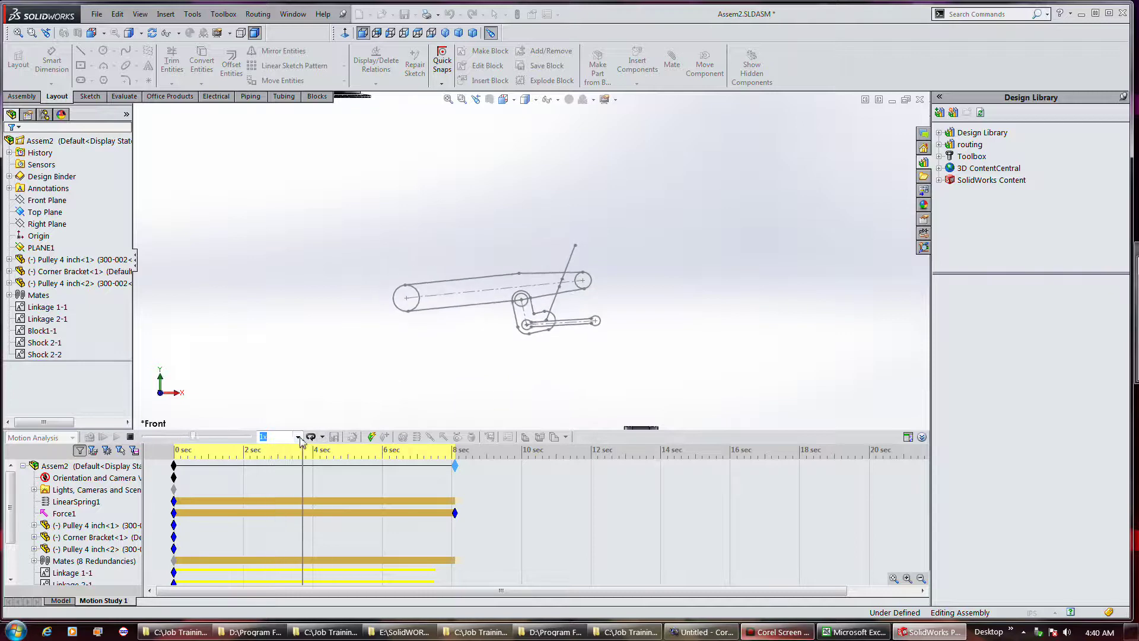
click(130, 437)
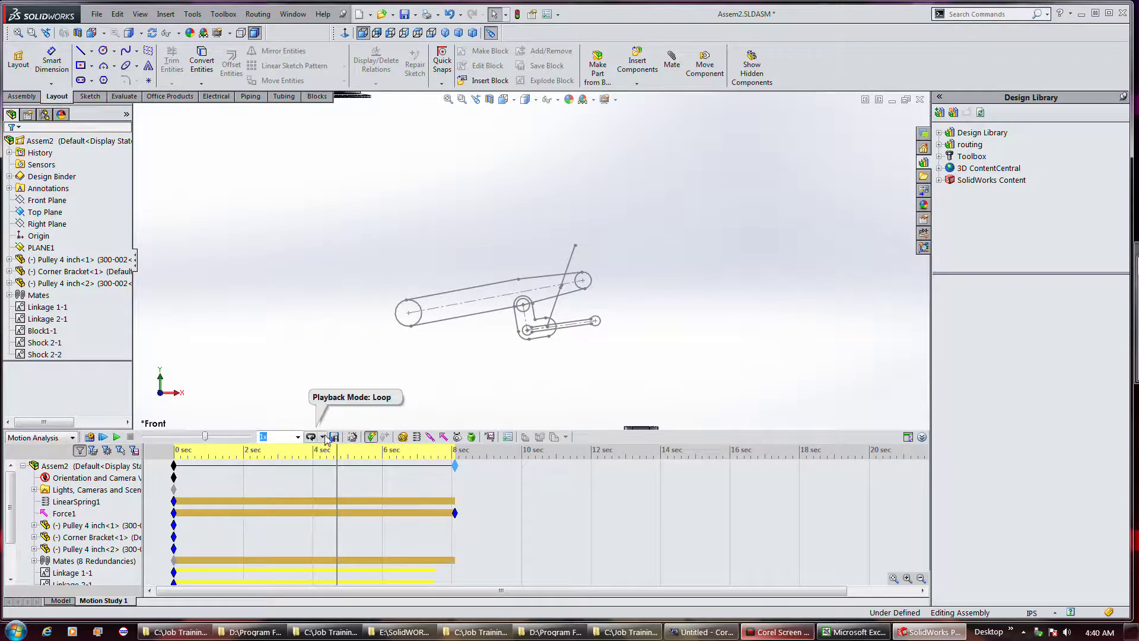
click(323, 437)
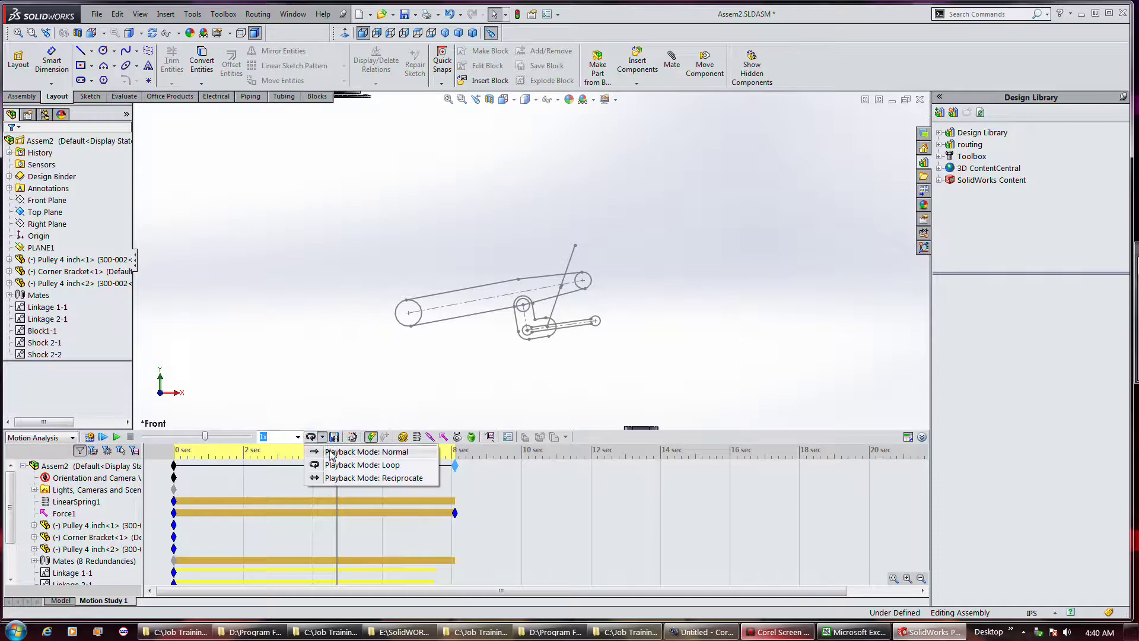
click(362, 452)
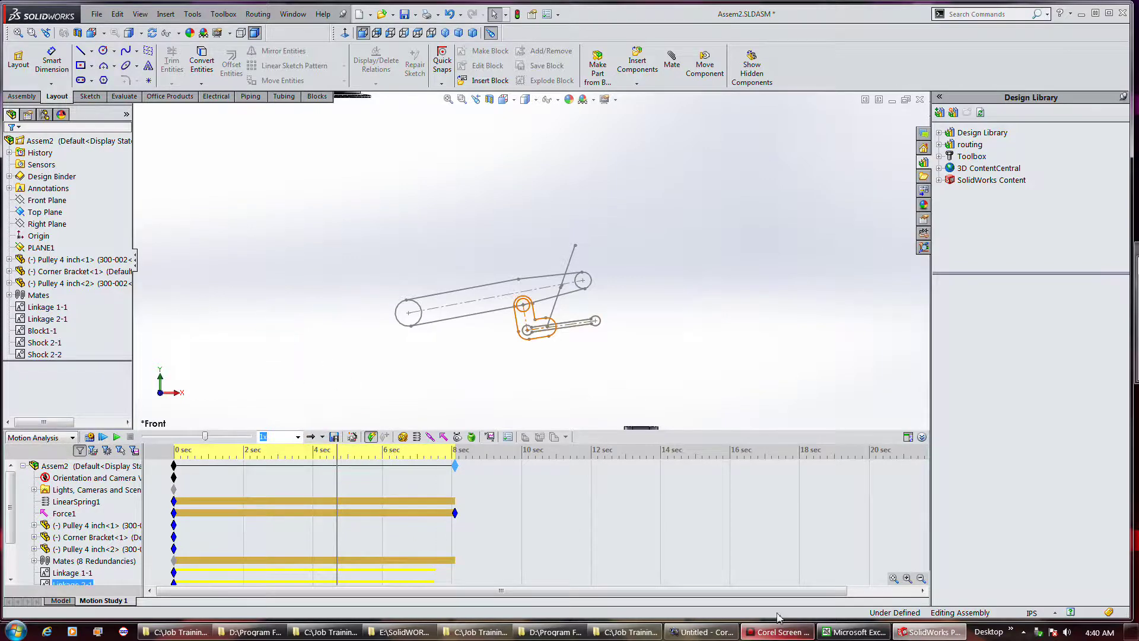
- Scrub the timebar between about 0.75 and 2.6 seconds to review the linkage swinging
click(292, 548)
click(293, 483)
drag(293, 483, 238, 484)
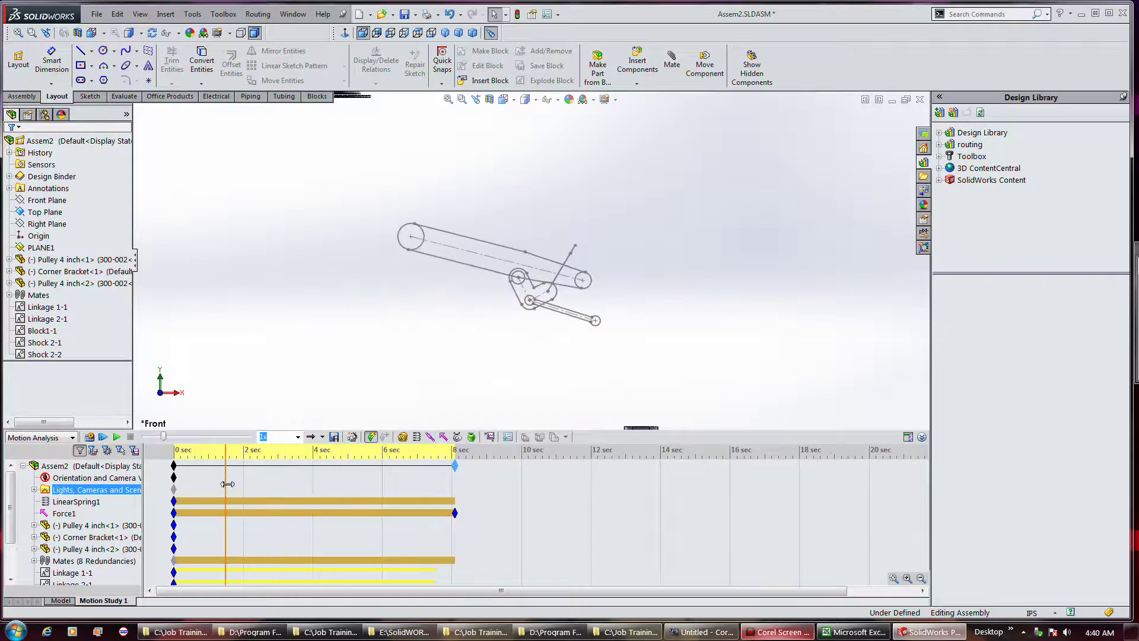
click(228, 454)
click(257, 477)
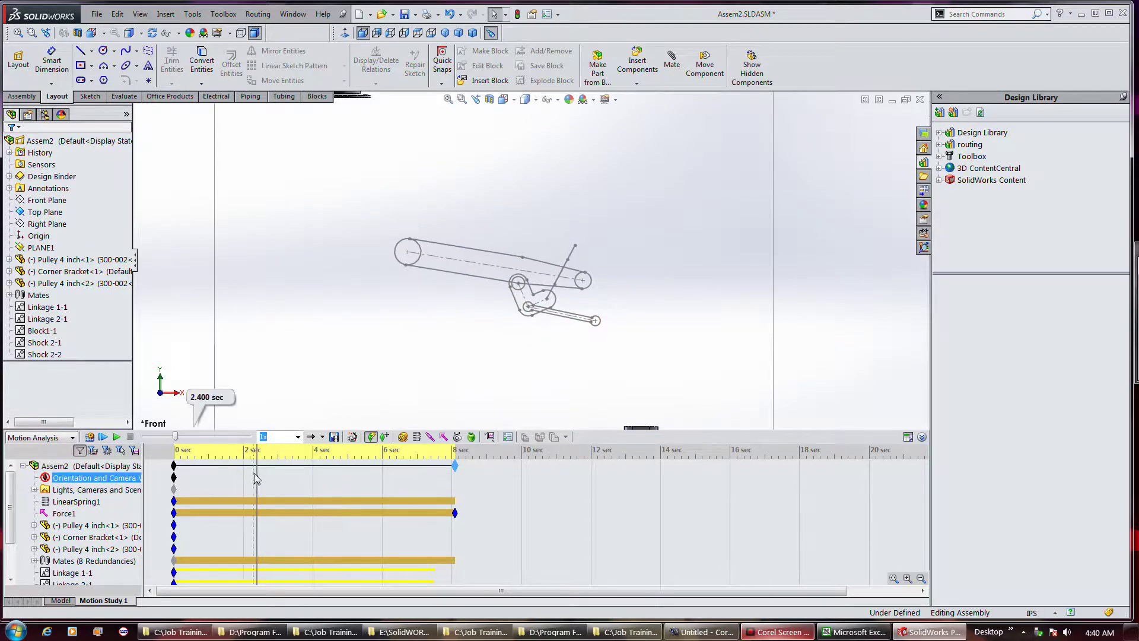
mouse_move(256, 478)
mouse_down()
mouse_move(176, 478)
mouse_move(228, 479)
mouse_move(178, 485)
mouse_move(268, 497)
mouse_up()
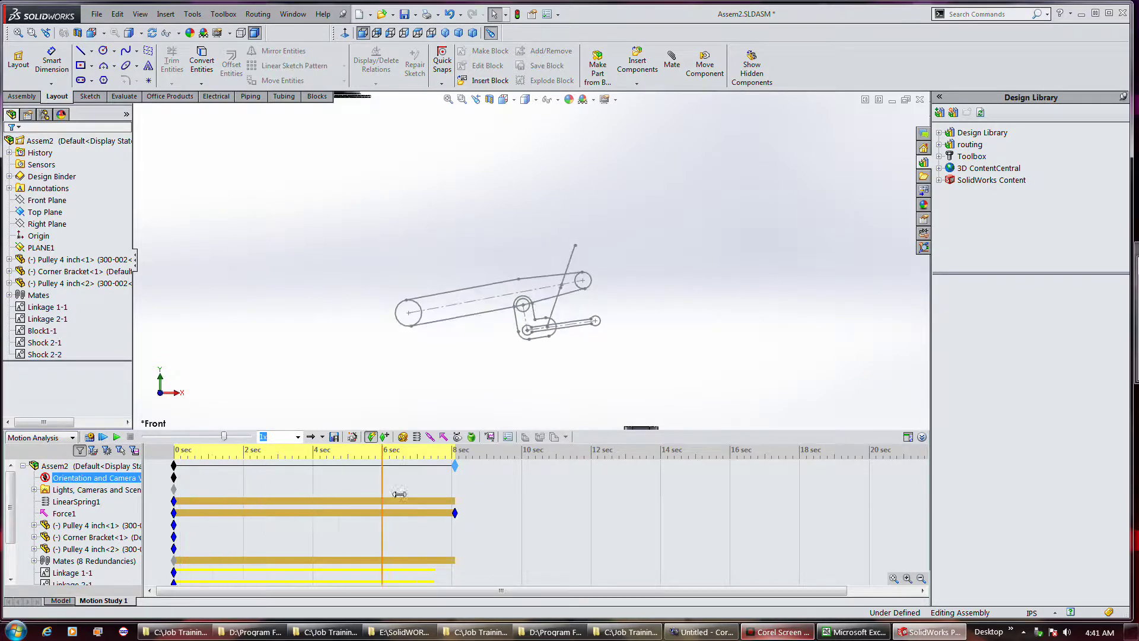
drag(401, 493, 322, 503)
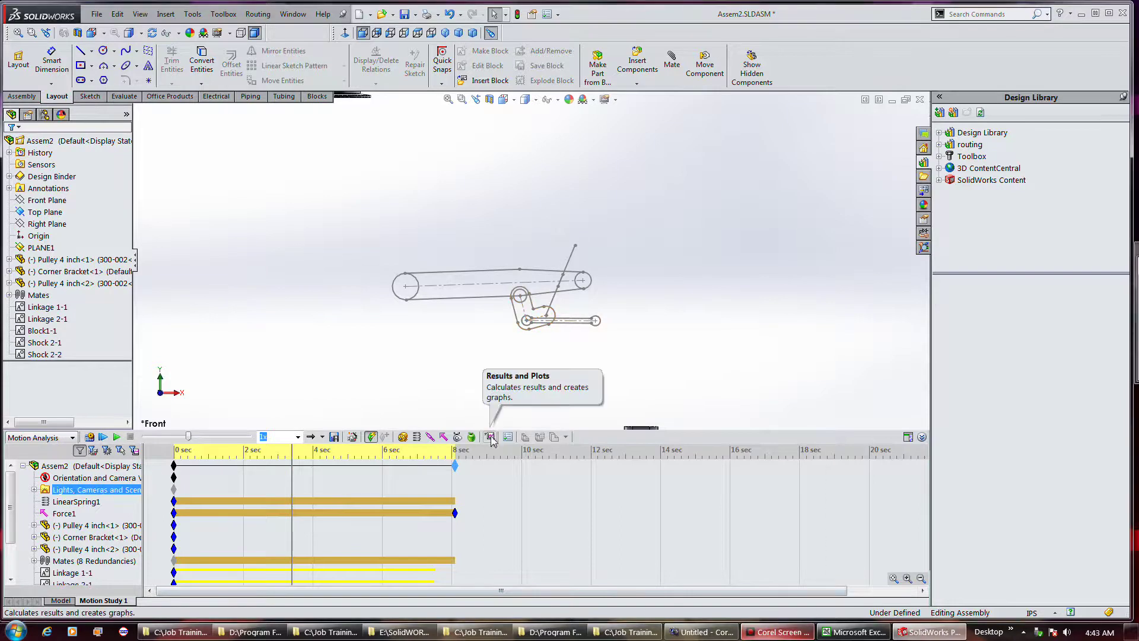
- Create a Displacement/Velocity Linear Displacement Magnitude plot between Point9 on Block1-1 and Point4 on Linkage 1-1
click(490, 437)
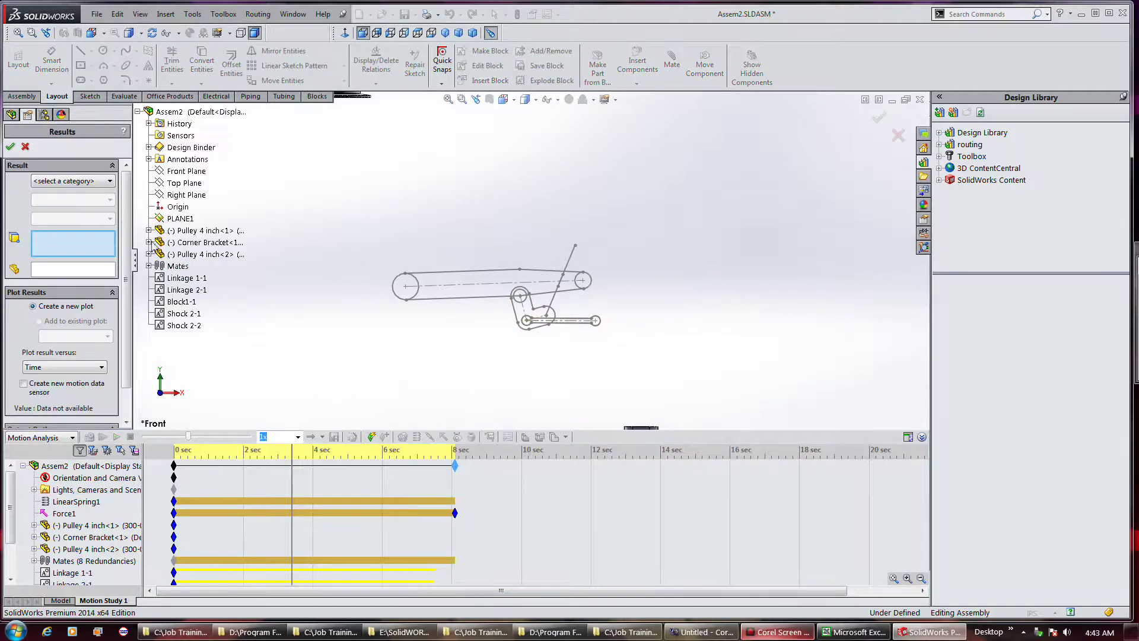
click(97, 182)
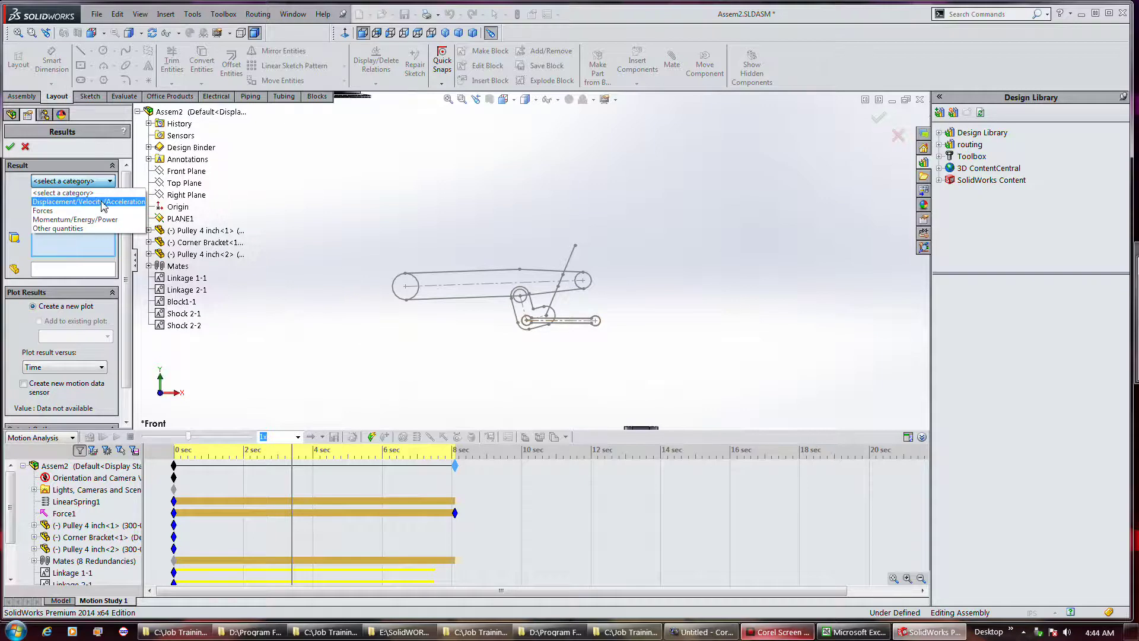
click(101, 202)
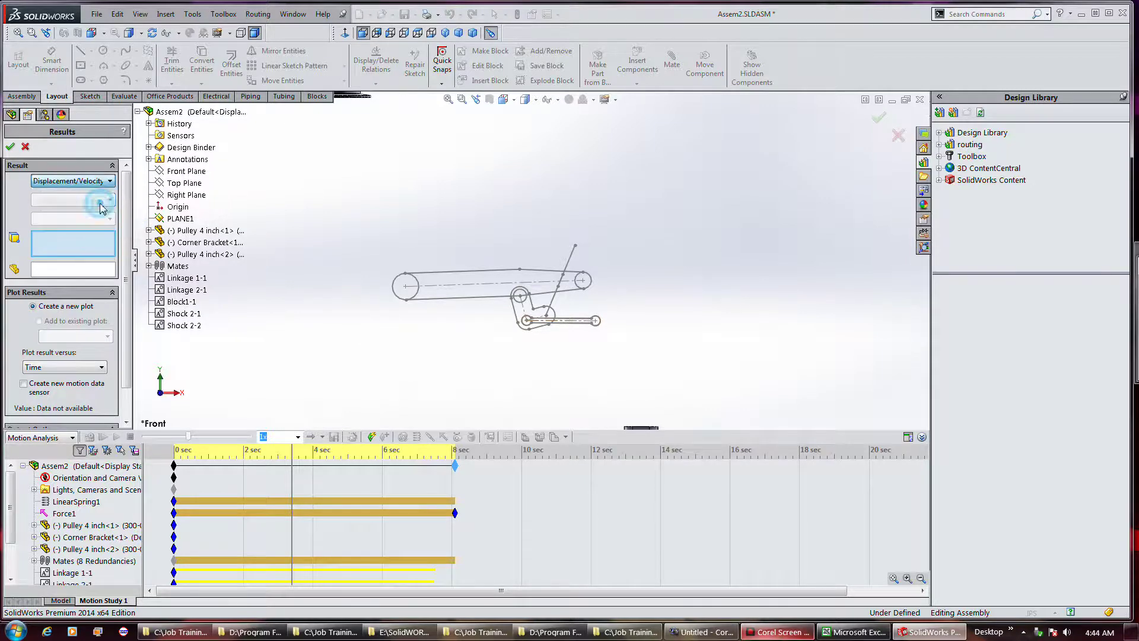
click(102, 202)
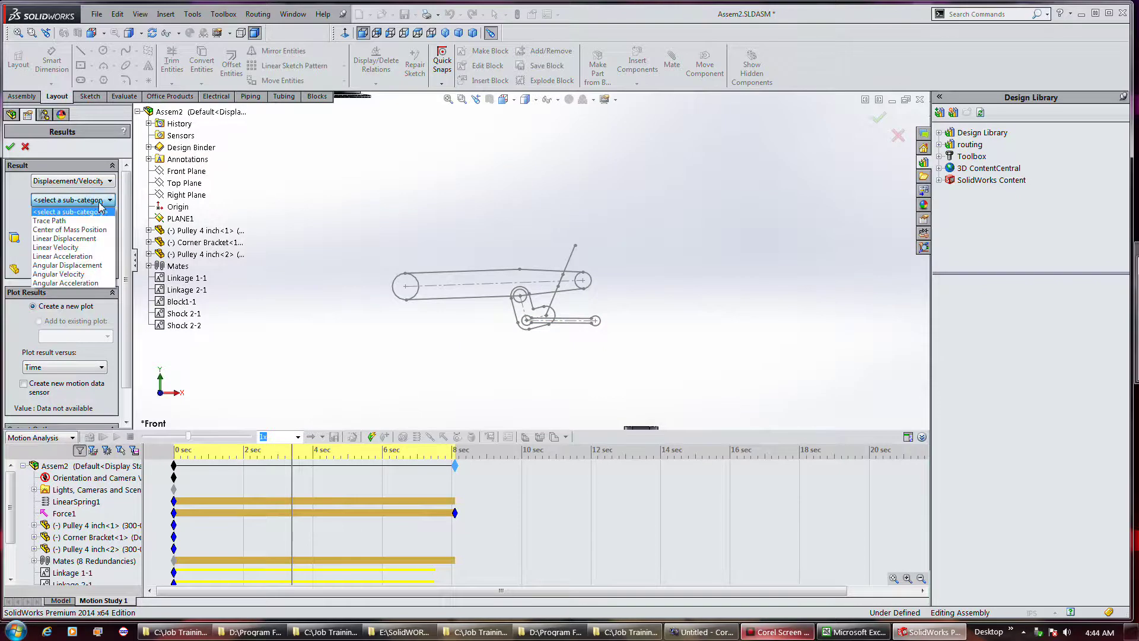
click(92, 238)
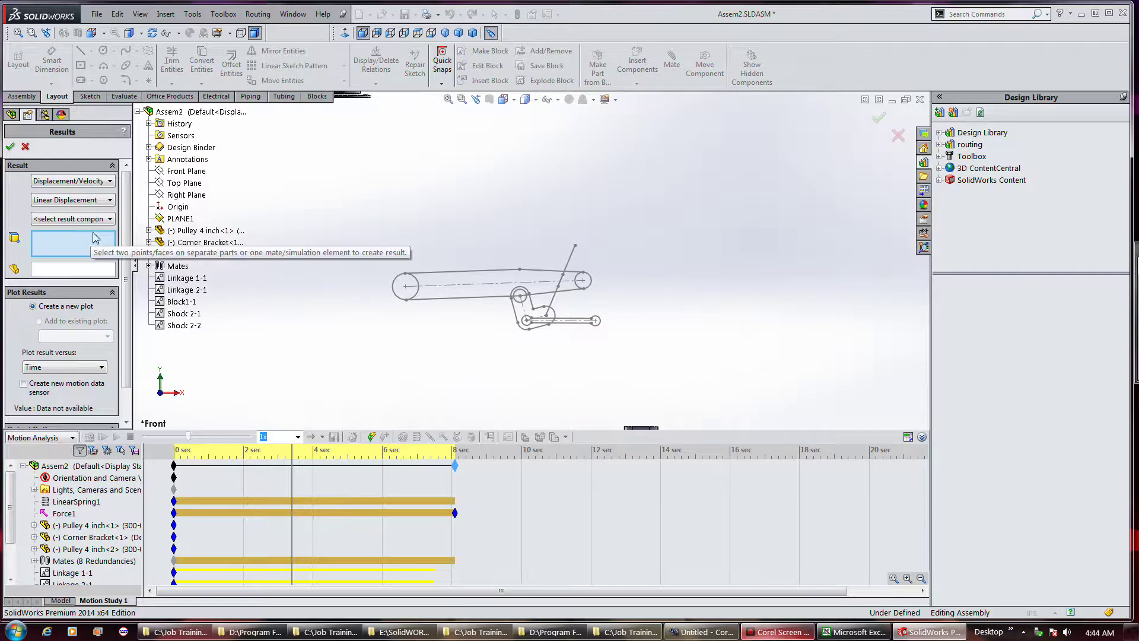
click(100, 221)
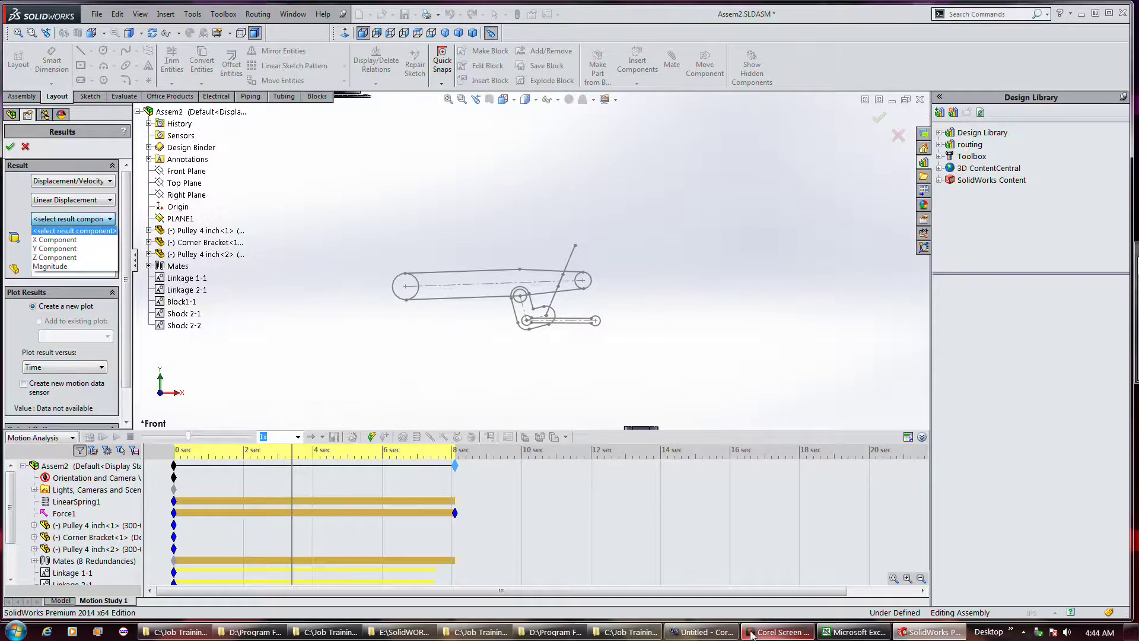
click(99, 220)
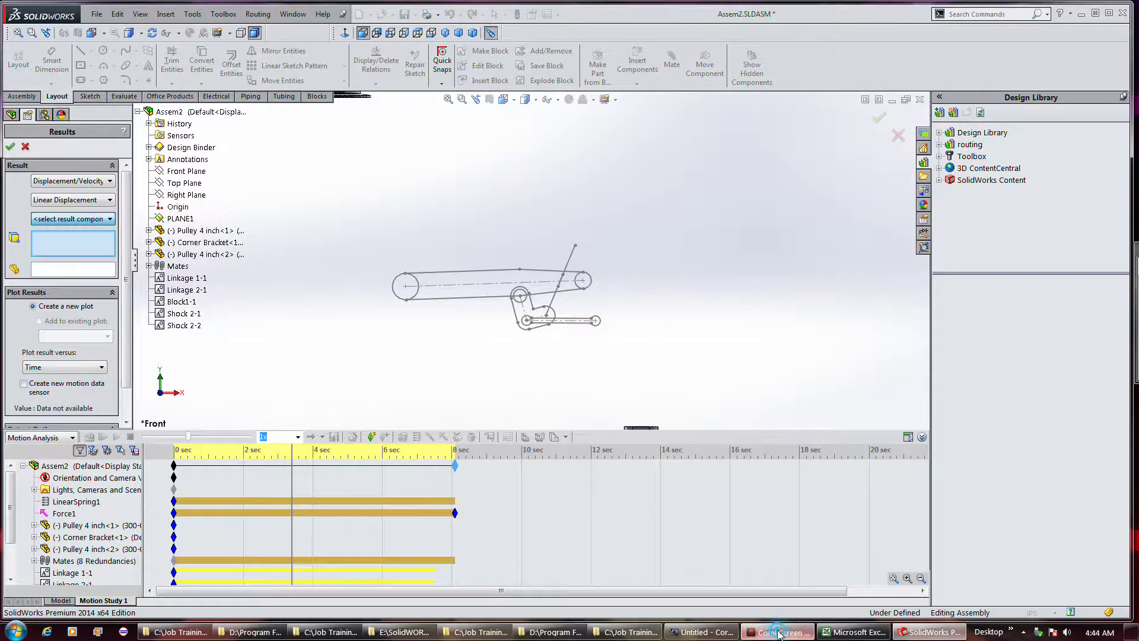
click(71, 221)
click(80, 259)
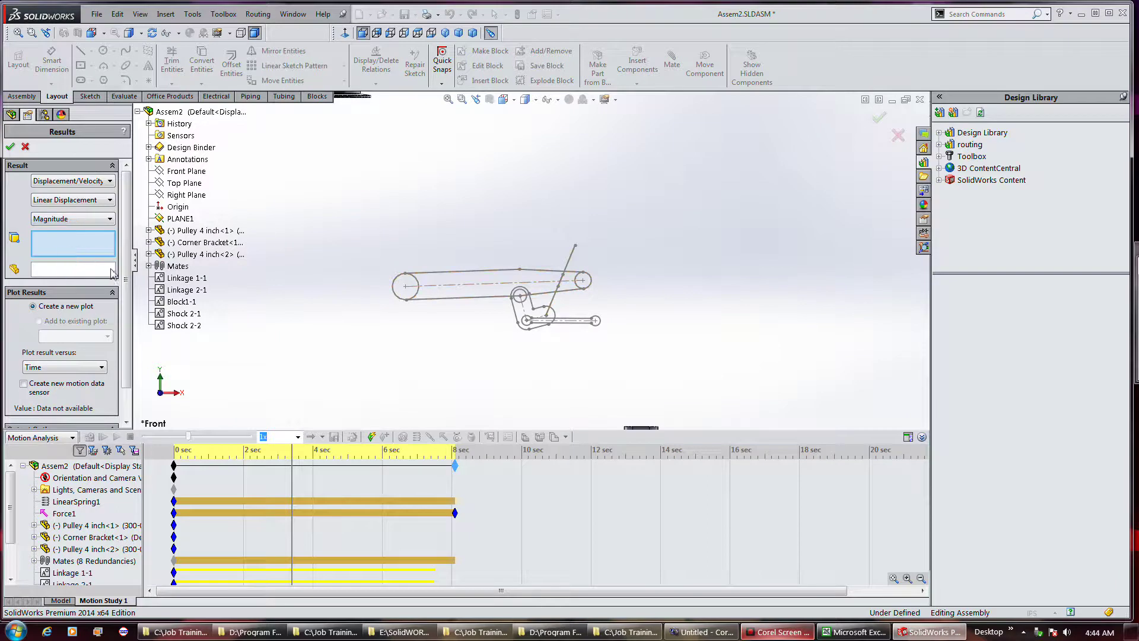
click(405, 287)
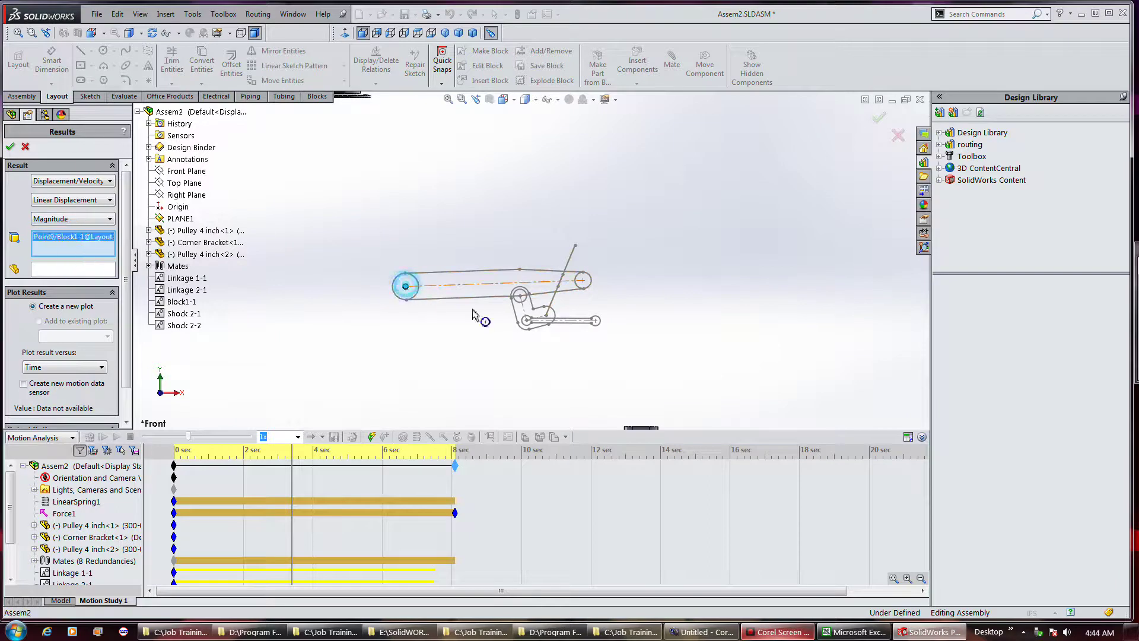
click(595, 320)
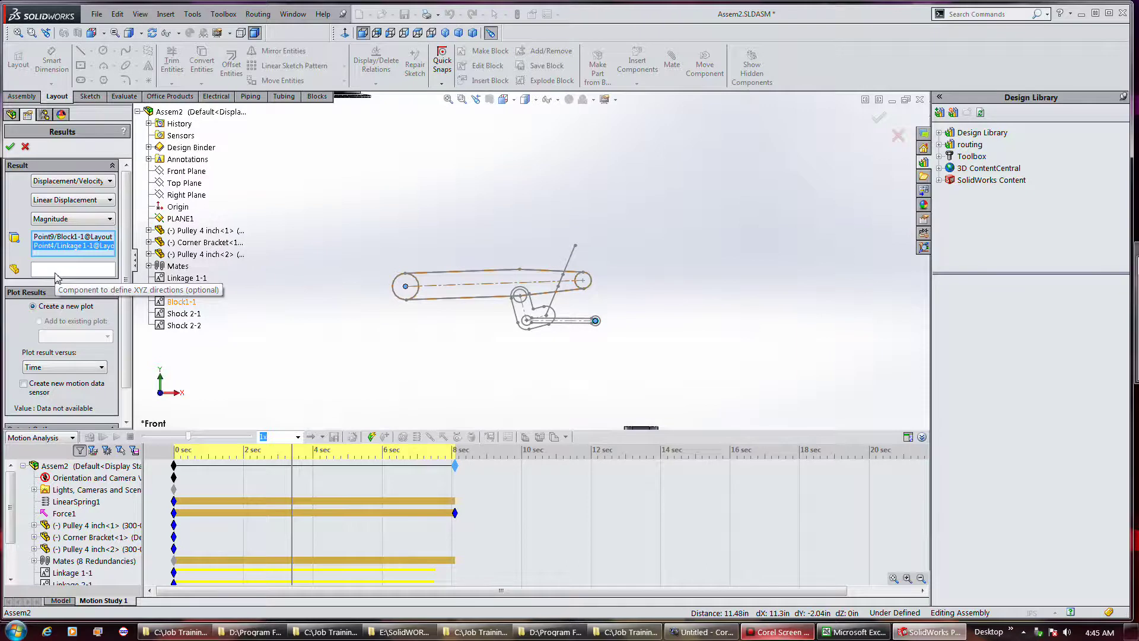
click(10, 146)
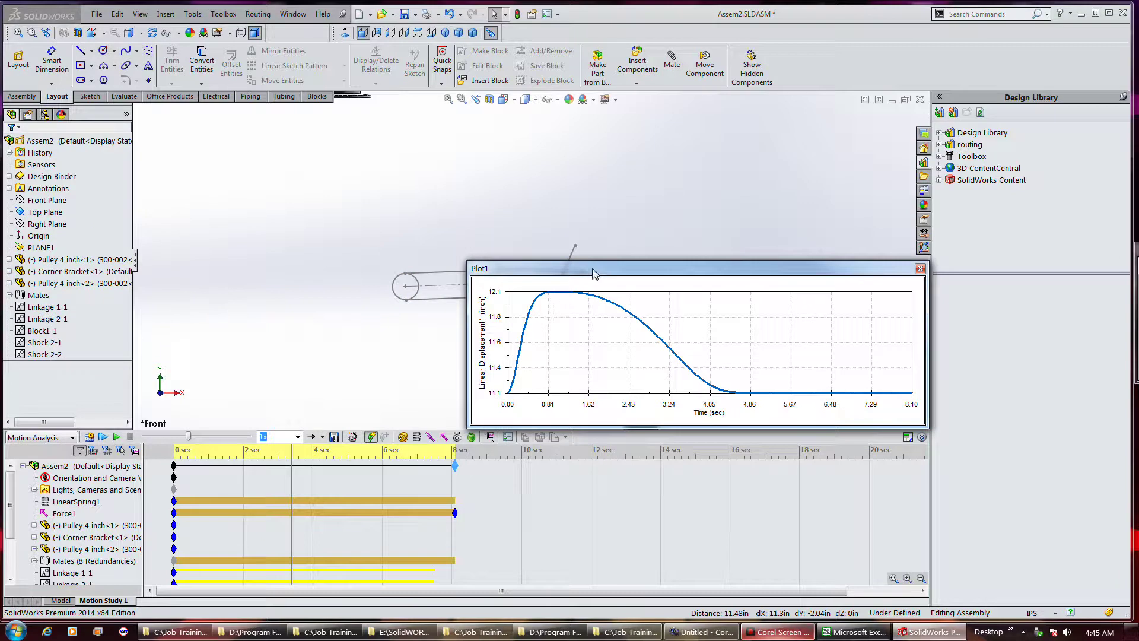
- Move Plot1 to the top of the screen and scrub the motion from about 0.25 to 5.2 sec
mouse_move(590, 268)
mouse_down()
mouse_move(628, 266)
mouse_move(529, 104)
mouse_move(578, 72)
mouse_up()
click(290, 479)
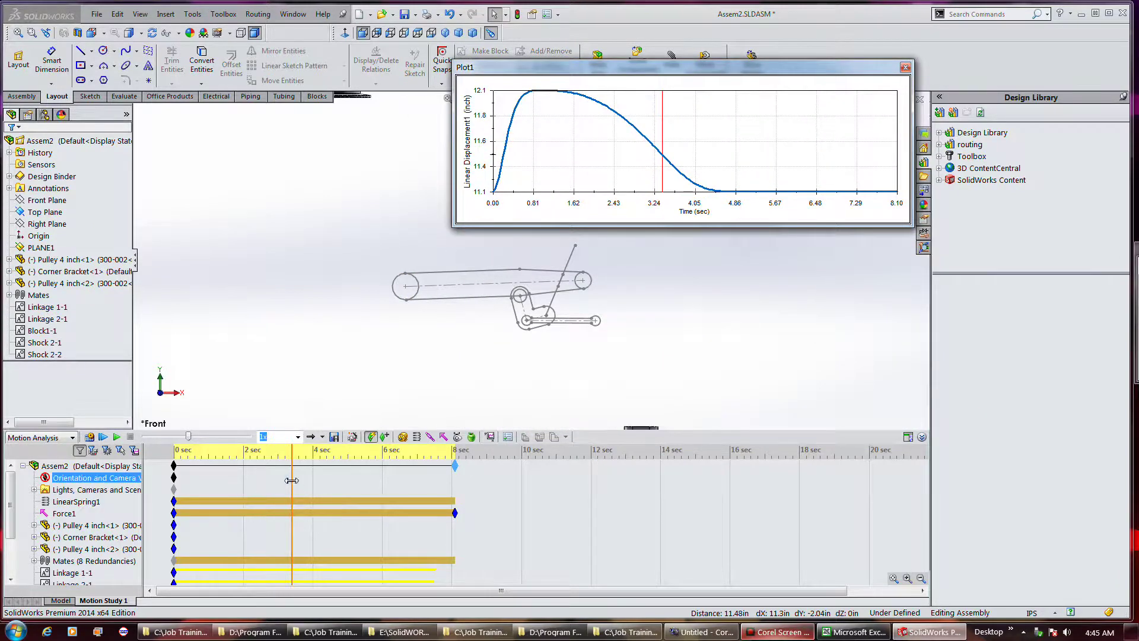
mouse_move(290, 480)
mouse_down()
mouse_move(174, 478)
mouse_move(243, 495)
mouse_move(336, 497)
mouse_move(265, 497)
mouse_move(298, 498)
mouse_up()
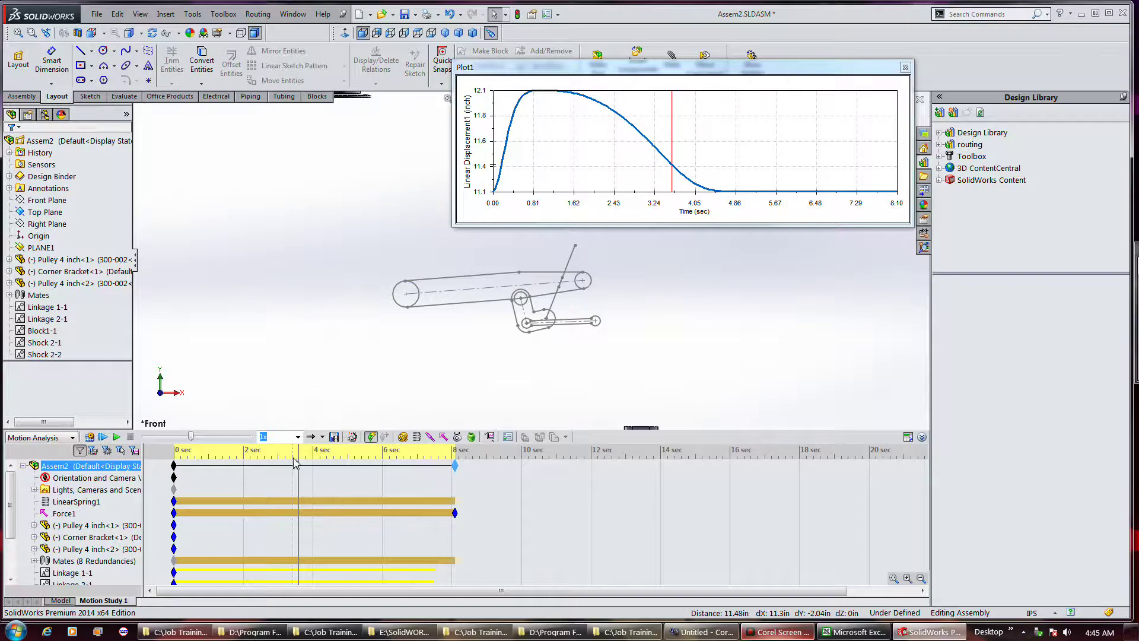
mouse_move(296, 464)
mouse_down()
mouse_move(460, 454)
mouse_move(442, 466)
mouse_move(172, 472)
mouse_move(431, 461)
mouse_move(361, 462)
mouse_up()
click(94, 560)
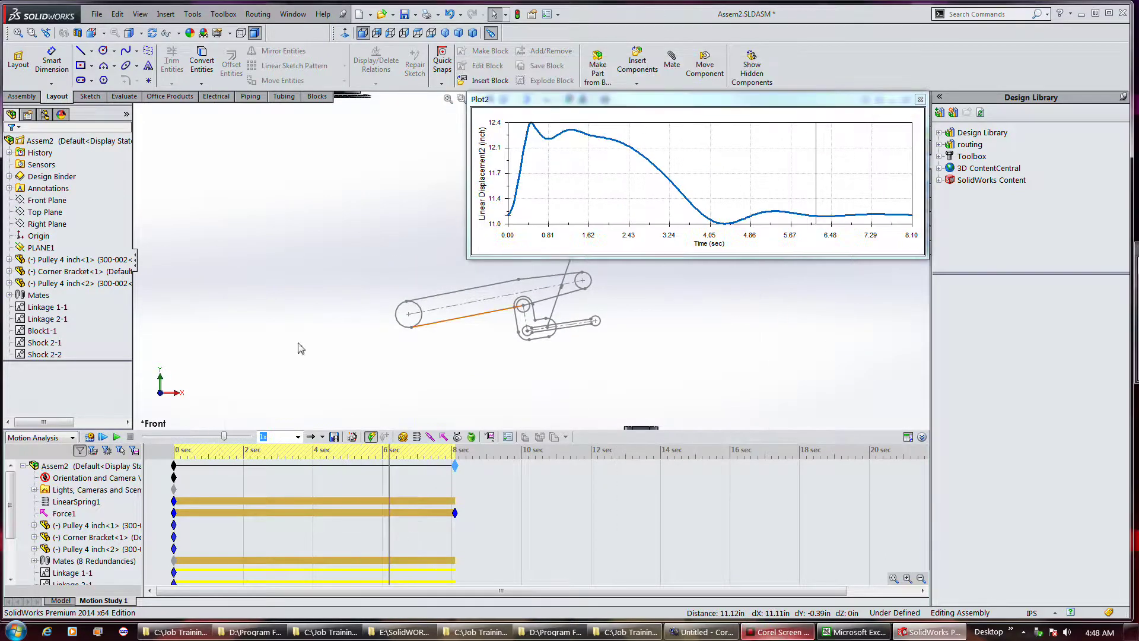
click(320, 467)
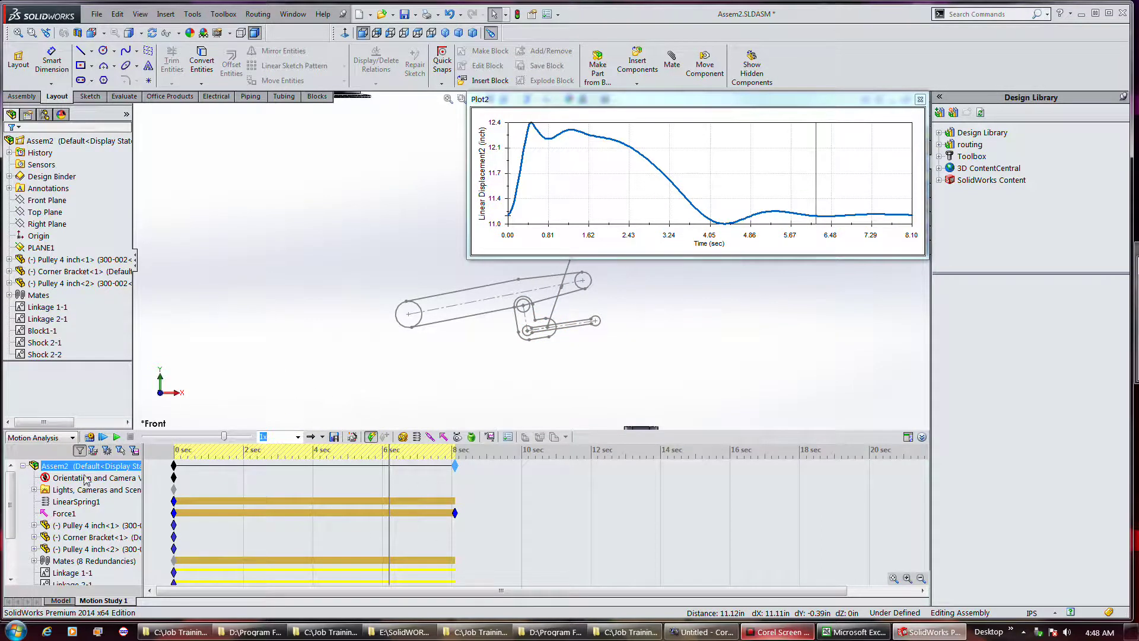
right_click(65, 503)
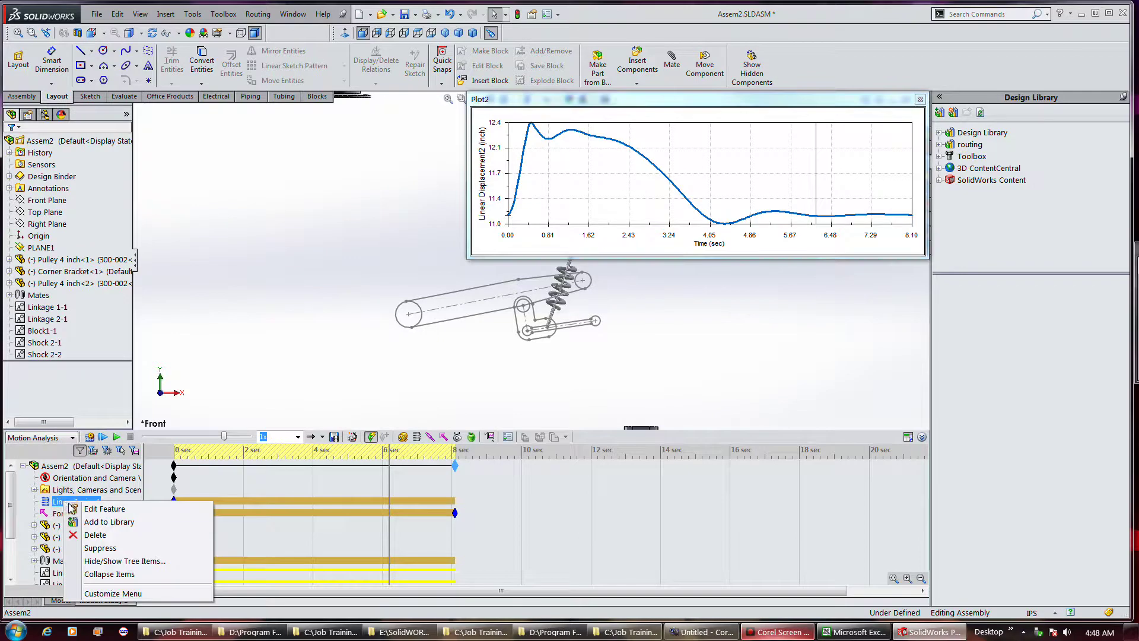
click(78, 509)
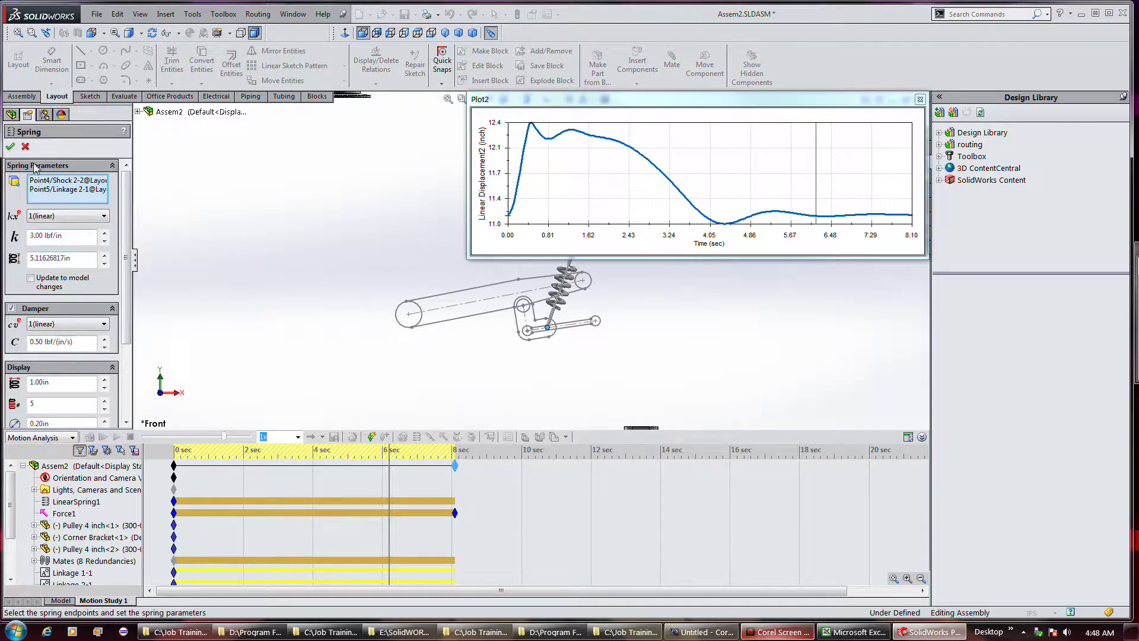
click(10, 146)
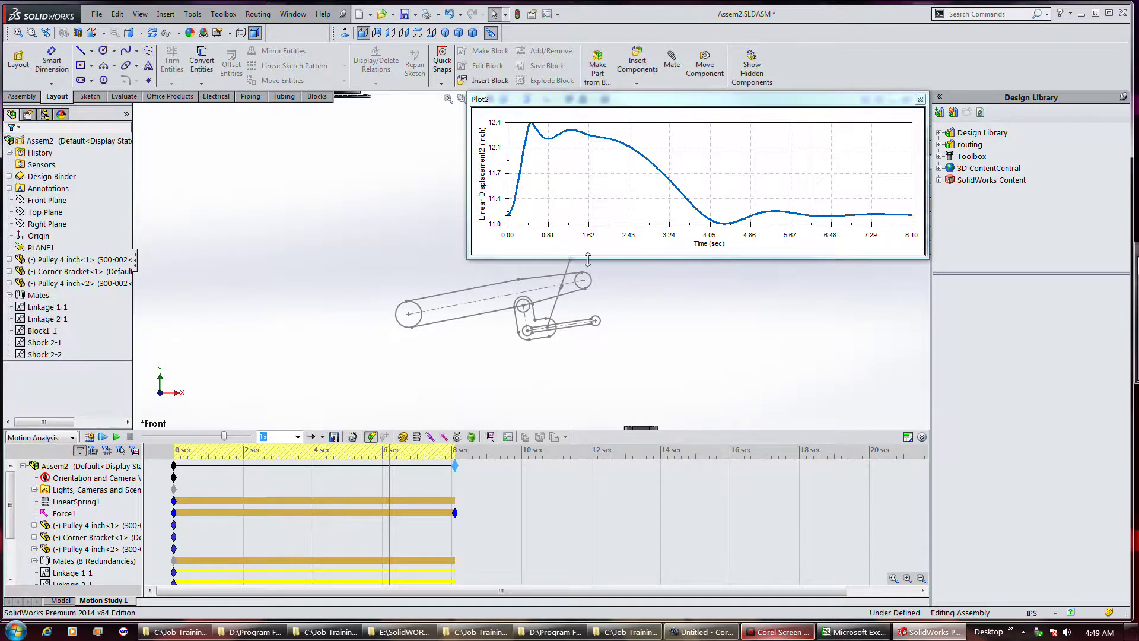
- Scrub the time bar between about 1.25 and 5.6 sec against Plot2's damped curve
click(233, 471)
click(235, 477)
mouse_move(388, 480)
mouse_down()
mouse_move(302, 482)
mouse_move(454, 484)
mouse_move(182, 471)
mouse_move(216, 484)
mouse_up()
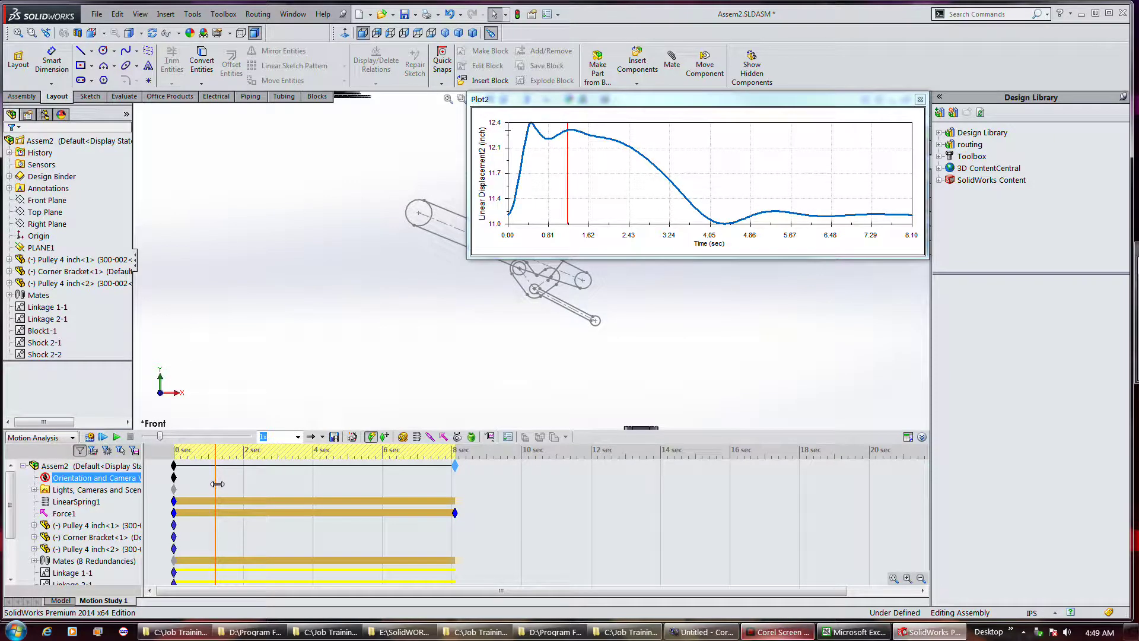
drag(217, 484, 217, 484)
mouse_move(217, 484)
mouse_down()
mouse_move(421, 480)
mouse_move(189, 475)
mouse_move(478, 485)
mouse_move(304, 485)
mouse_move(340, 485)
mouse_up()
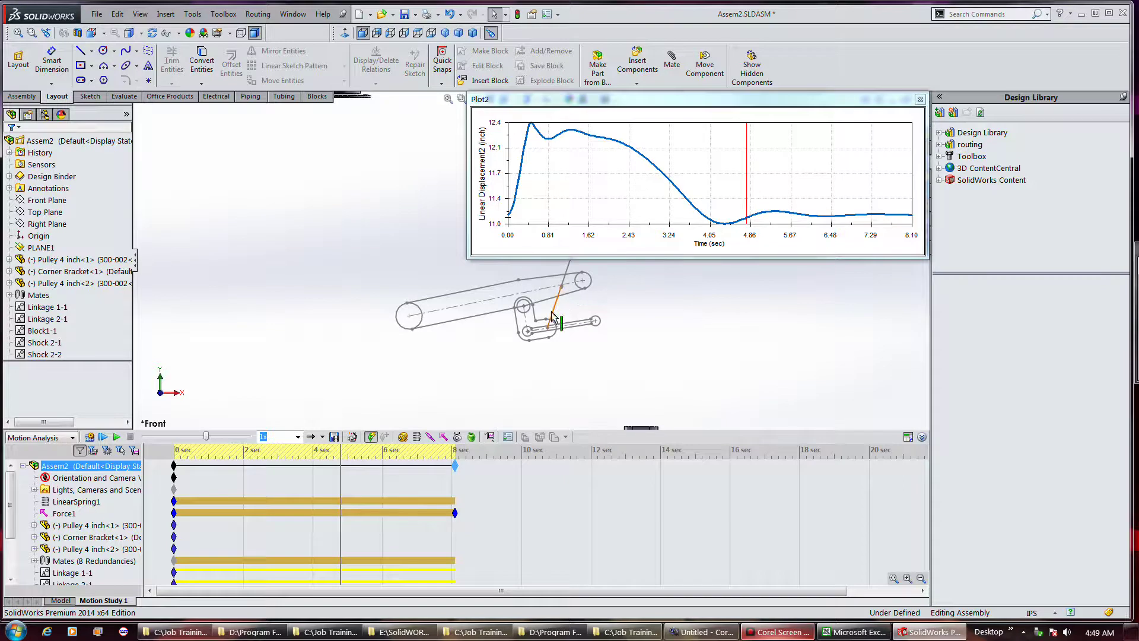
- Step through the MotionManager items from Linkage 2-1 back to the top assembly
mouse_move(533, 127)
key(Down)
key(Down)
key(Down)
key(Down)
key(Down)
key(Down)
key(Down)
key(Down)
key(Down)
key(Down)
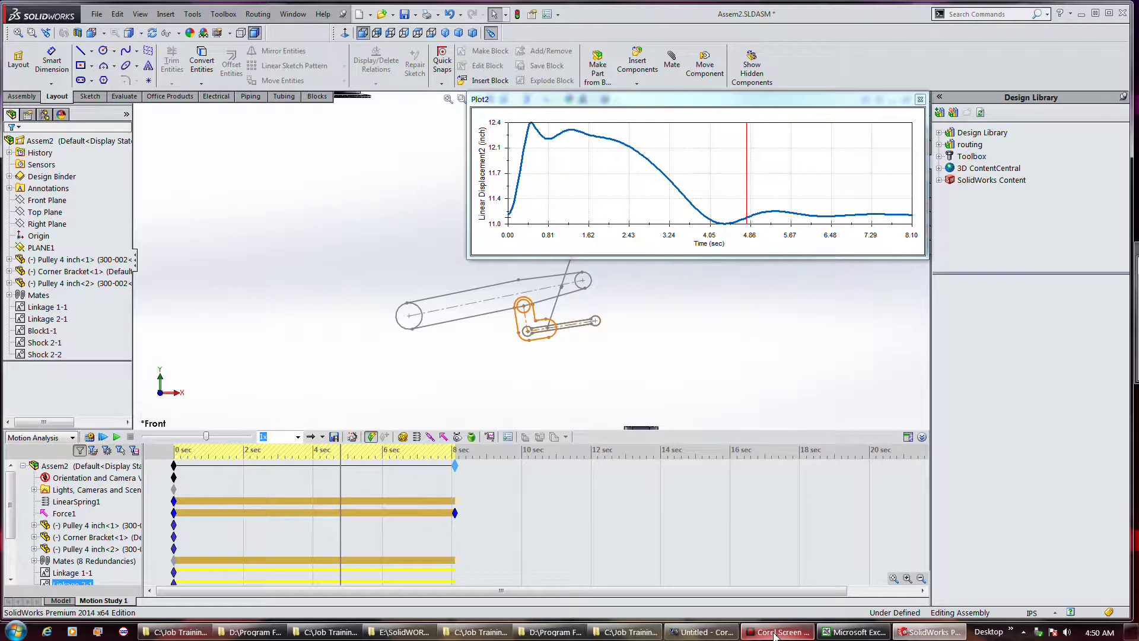
key(Up)
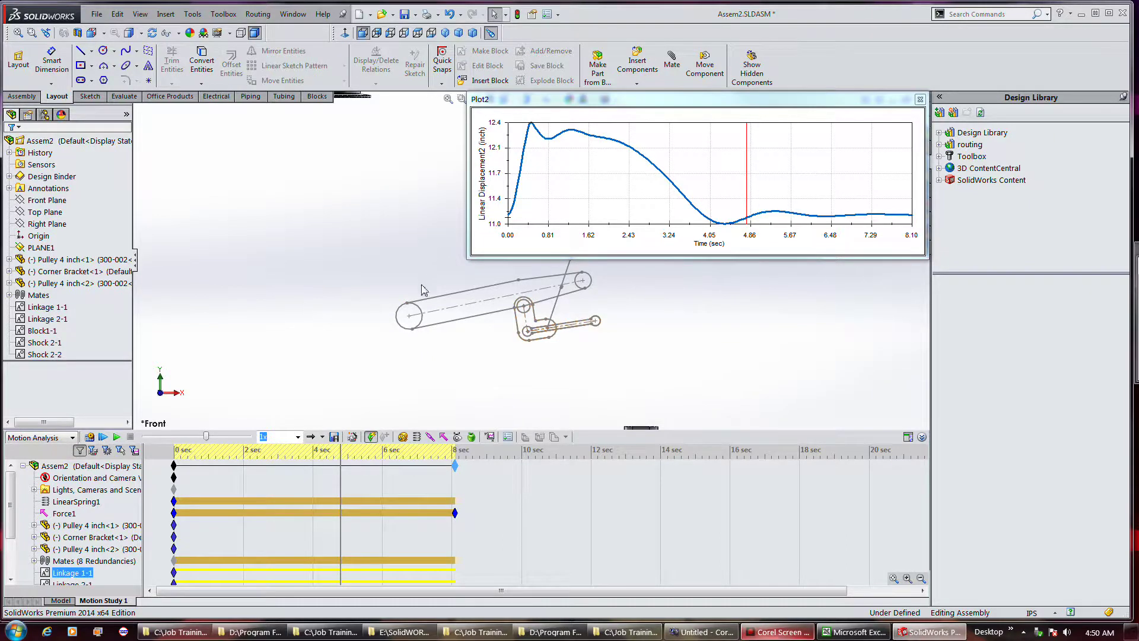
key(Home)
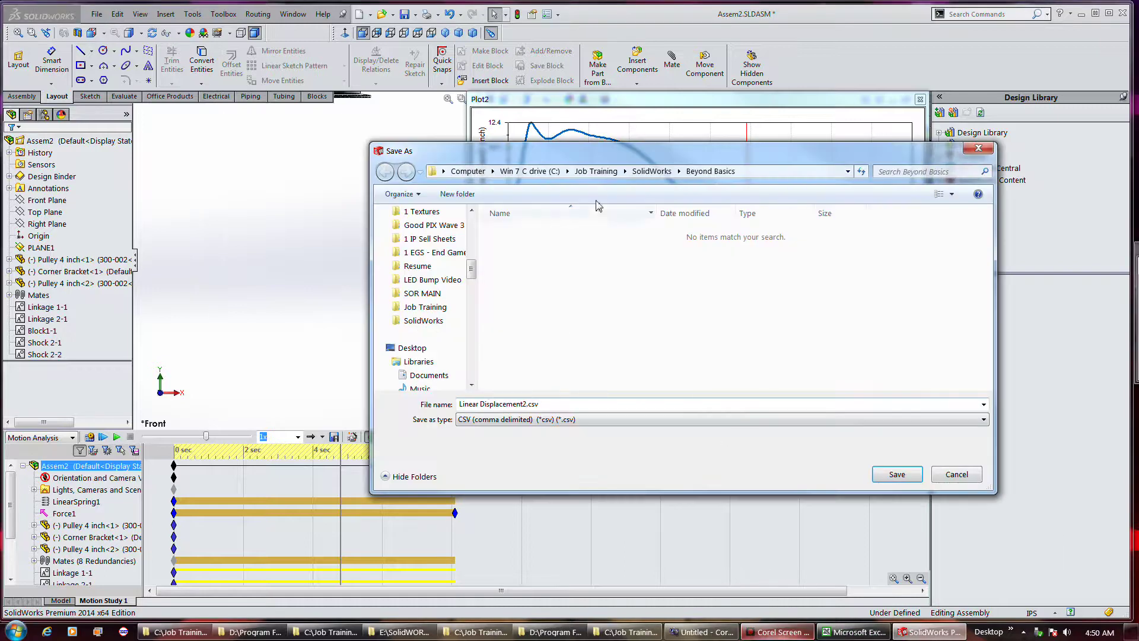
- Cancel the first attempt, then Export CSV from Plot2 and save Linear Displacement2.csv in Beyond Basics
click(955, 472)
right_click(738, 243)
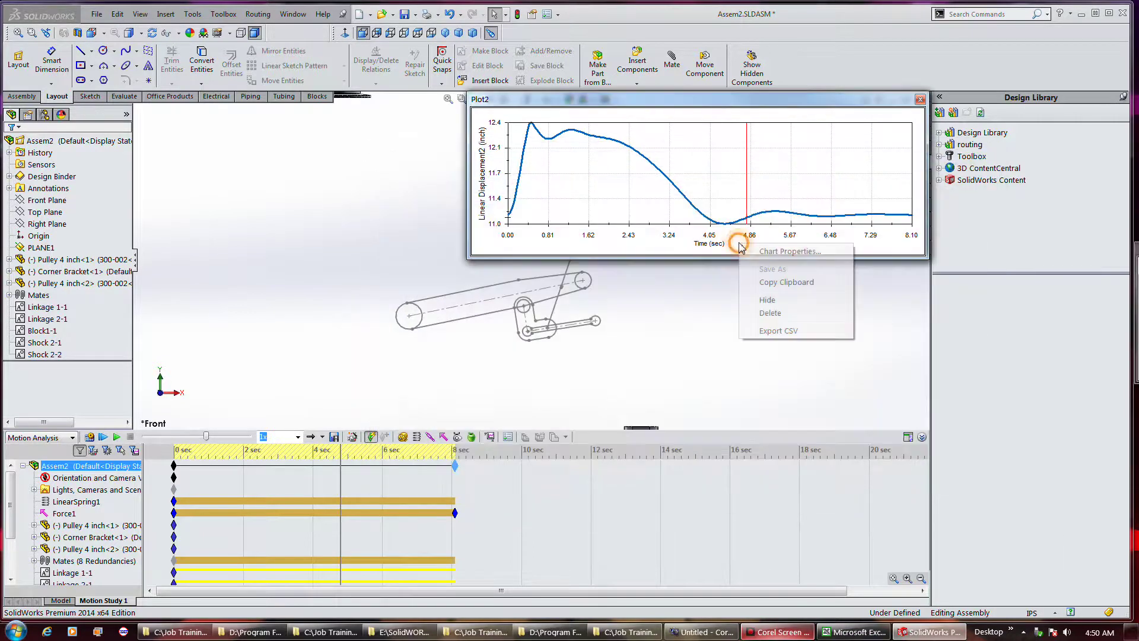
click(801, 330)
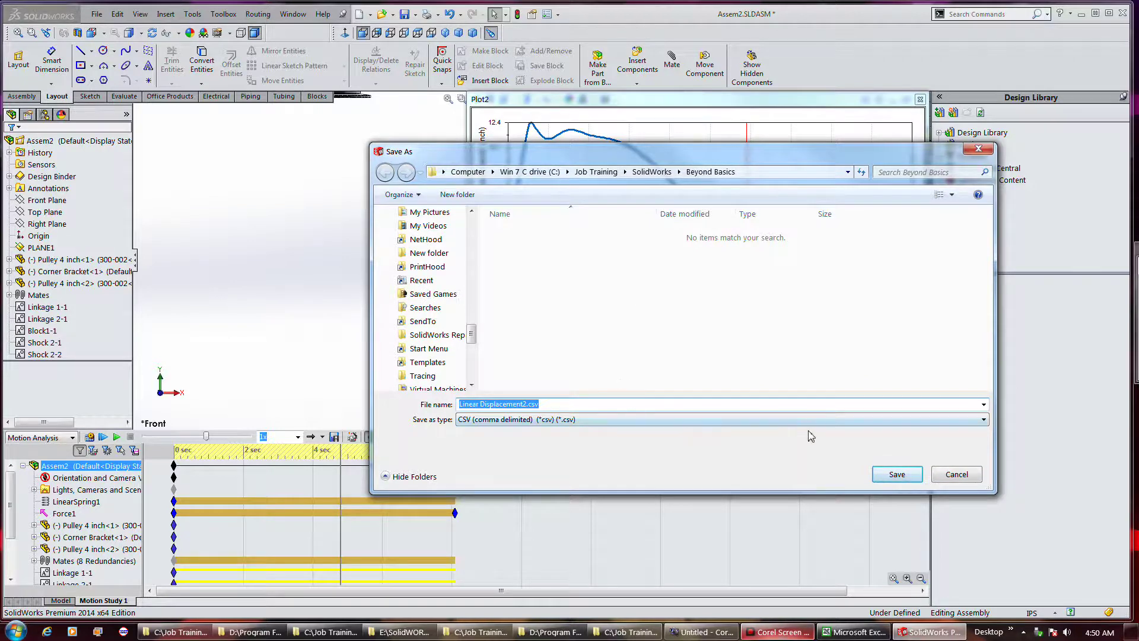
click(894, 472)
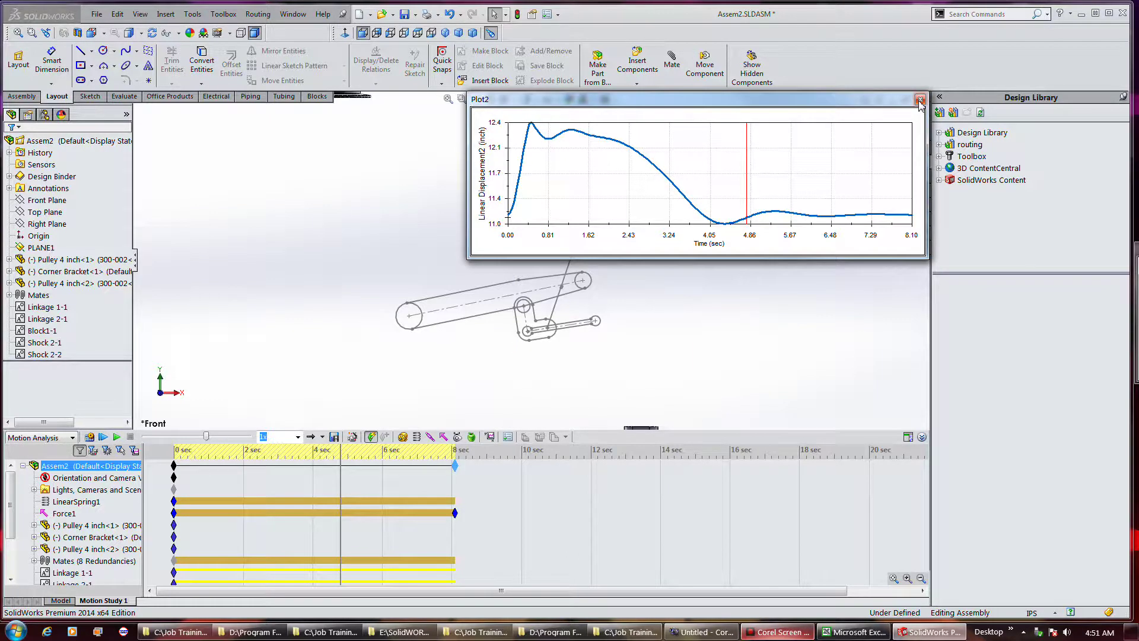
- Close the Plot2 graph and expand Results and Plot1 in the MotionManager tree
click(920, 100)
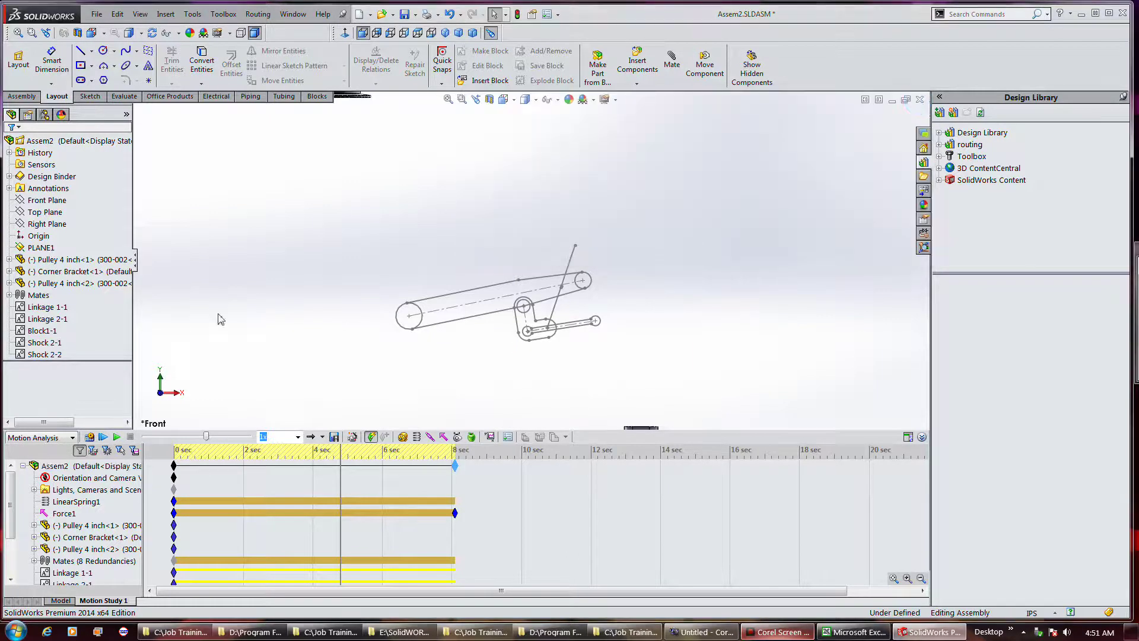
click(178, 560)
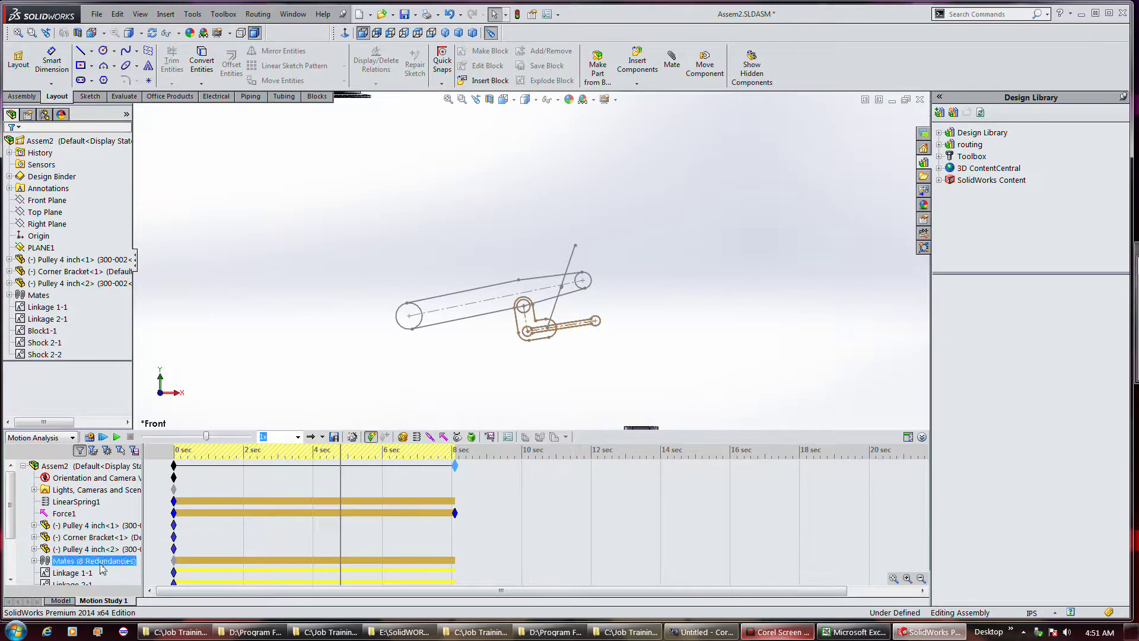
click(93, 584)
scroll(93, 586, down, 5)
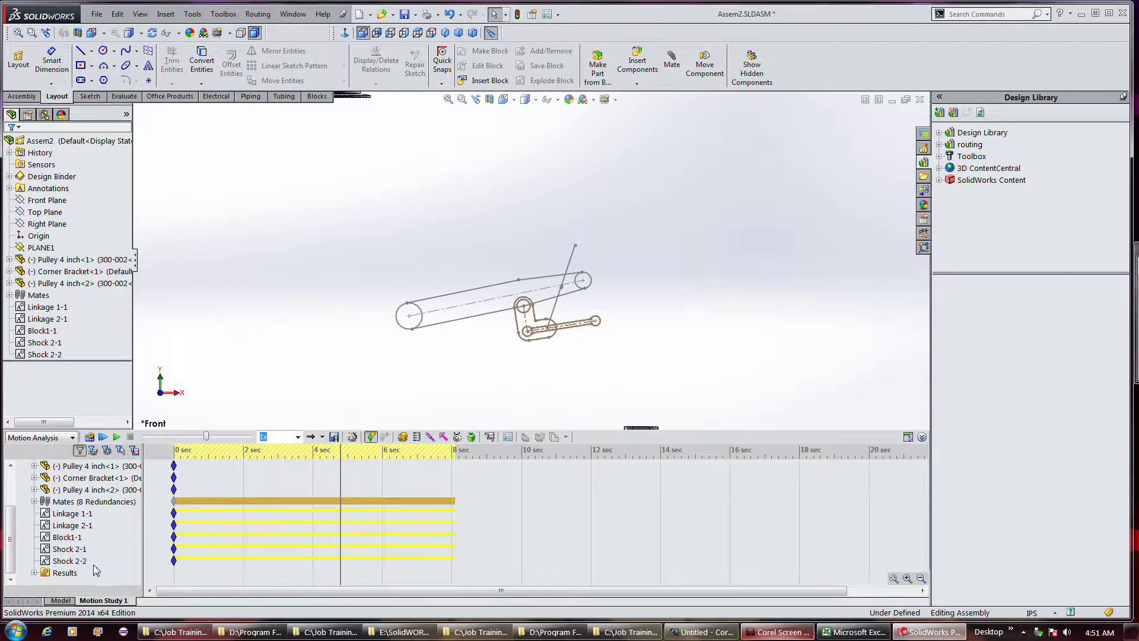
click(76, 574)
click(35, 573)
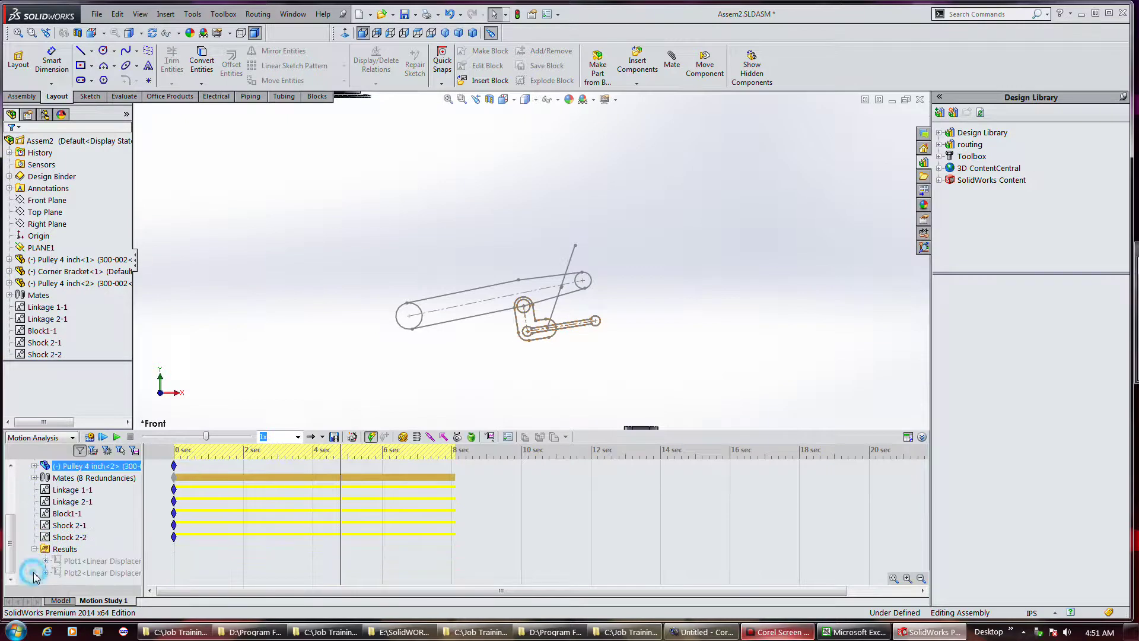
click(81, 564)
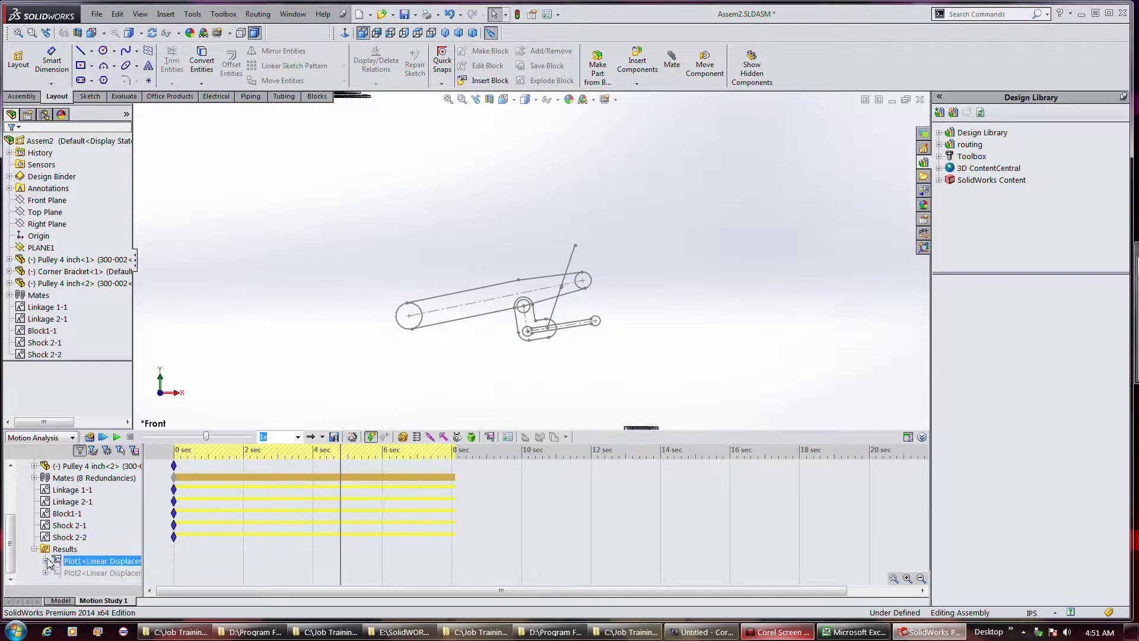
click(46, 560)
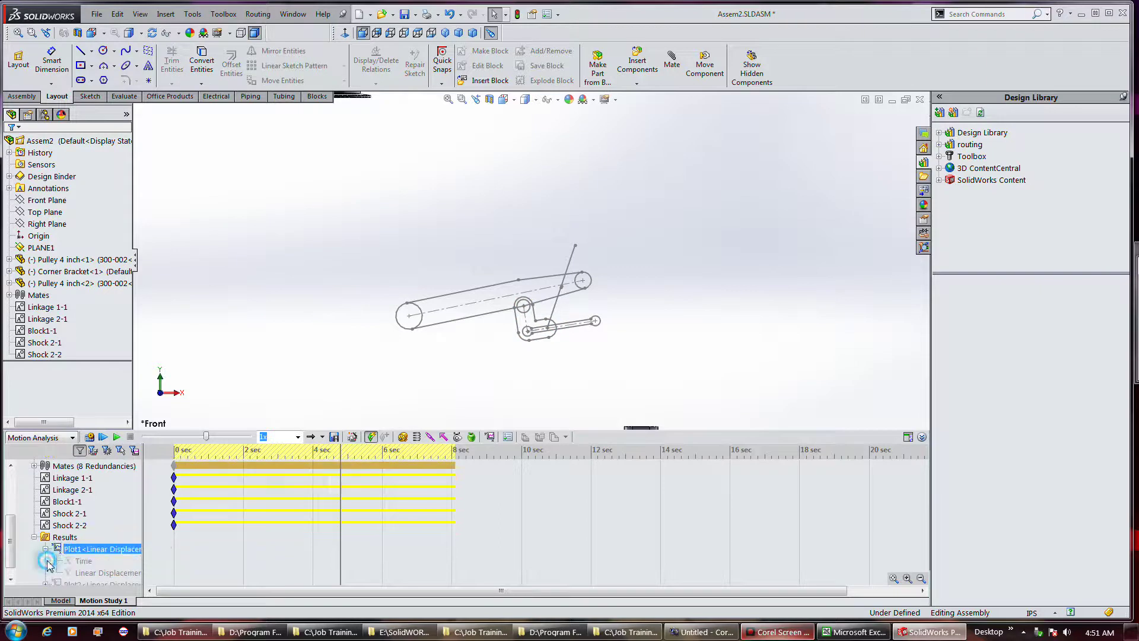
- Collapse Plot1's and Plot2's data series so both plots sit collapsed under Results
double_click(89, 549)
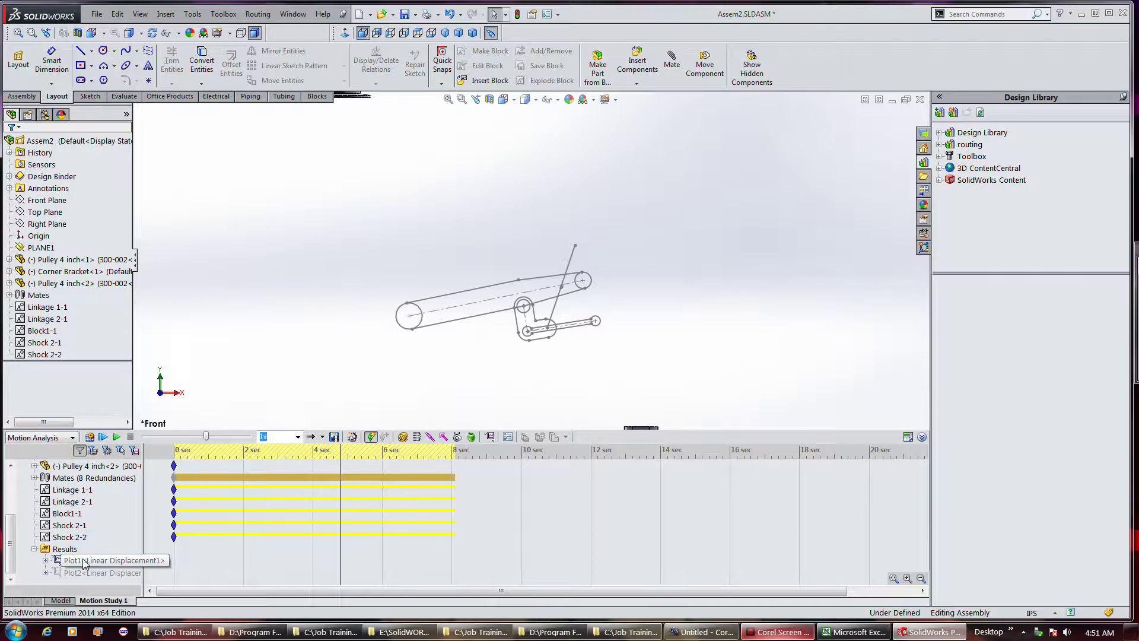
double_click(37, 549)
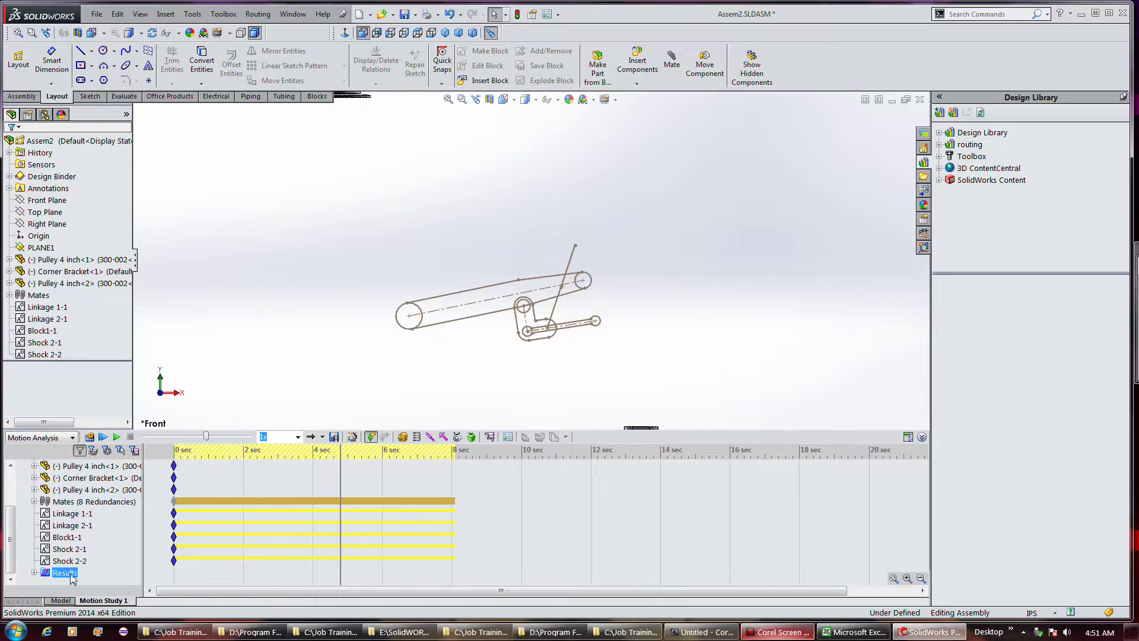
click(34, 572)
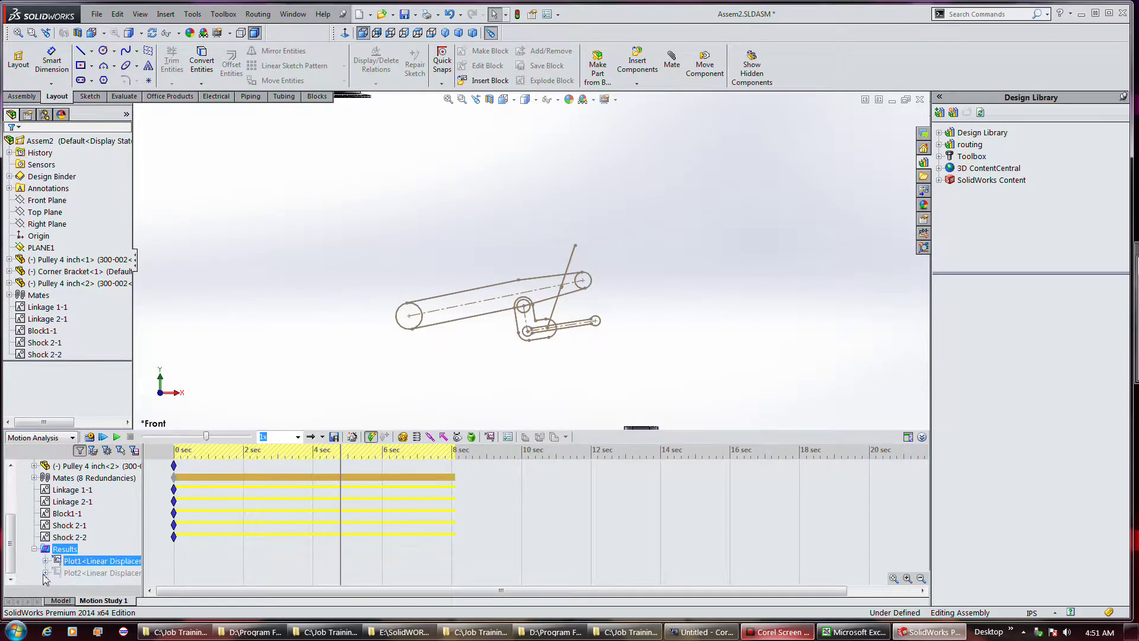
double_click(81, 574)
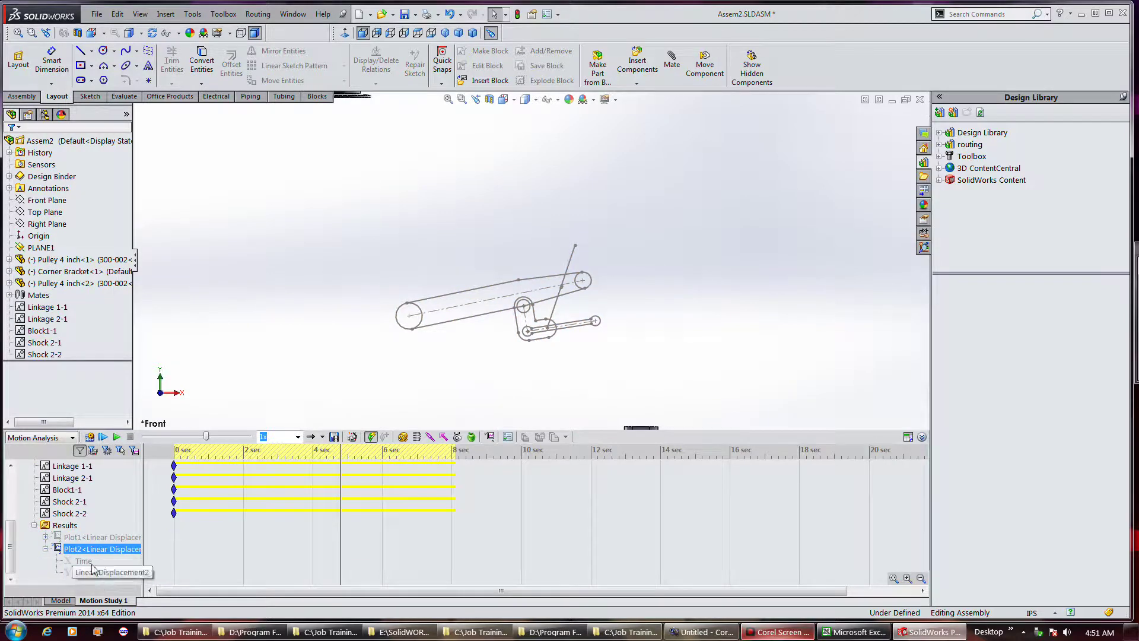
right_click(92, 552)
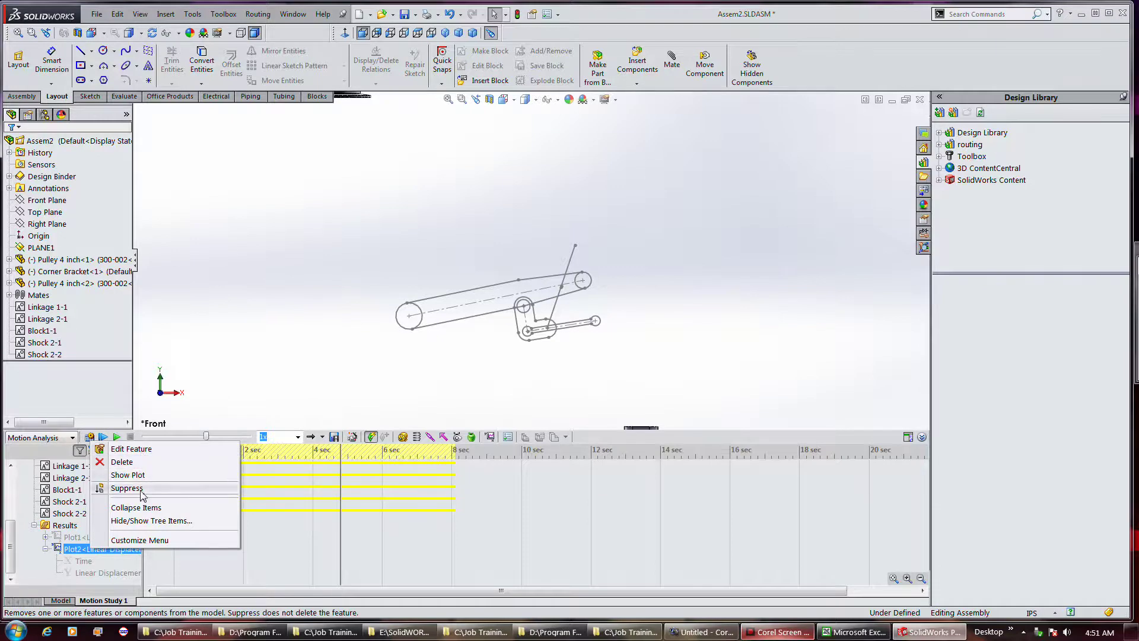
click(46, 550)
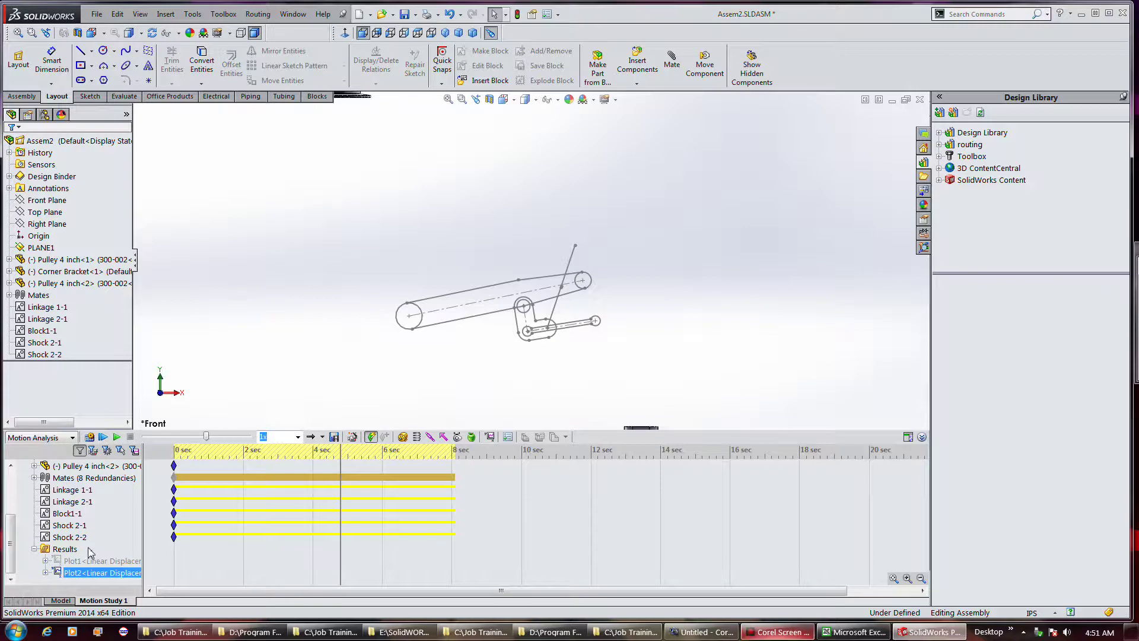
scroll(295, 366, up, 3)
scroll(294, 366, down, 3)
- Save the animation as Assem2.avi with default compression and no recalculation, then close the player
key(Down)
key(Down)
key(Up)
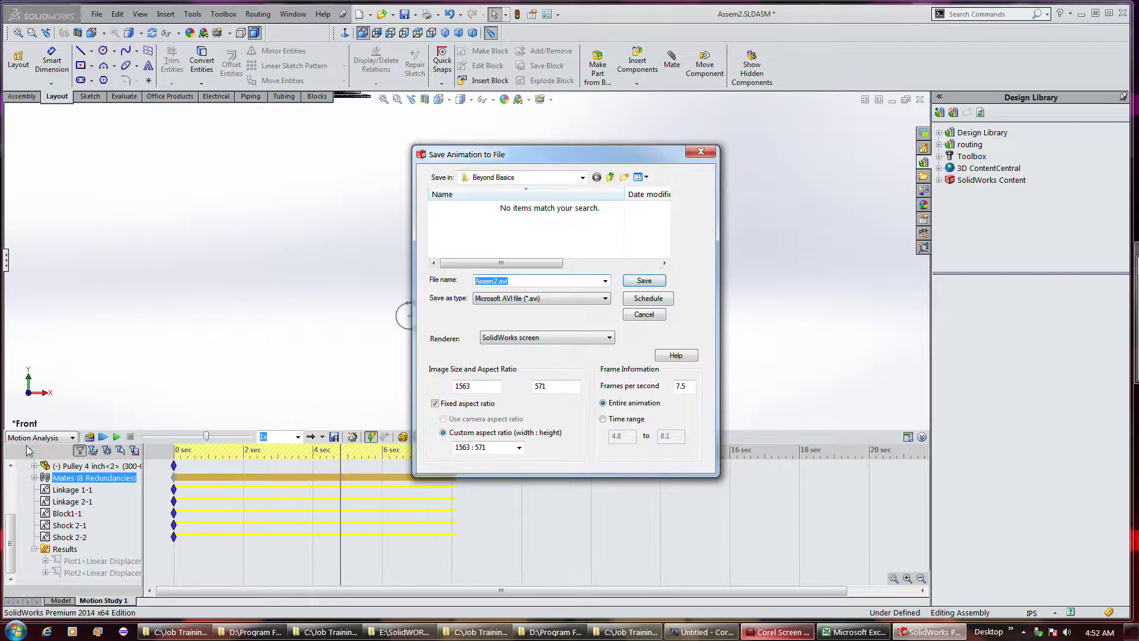
click(643, 280)
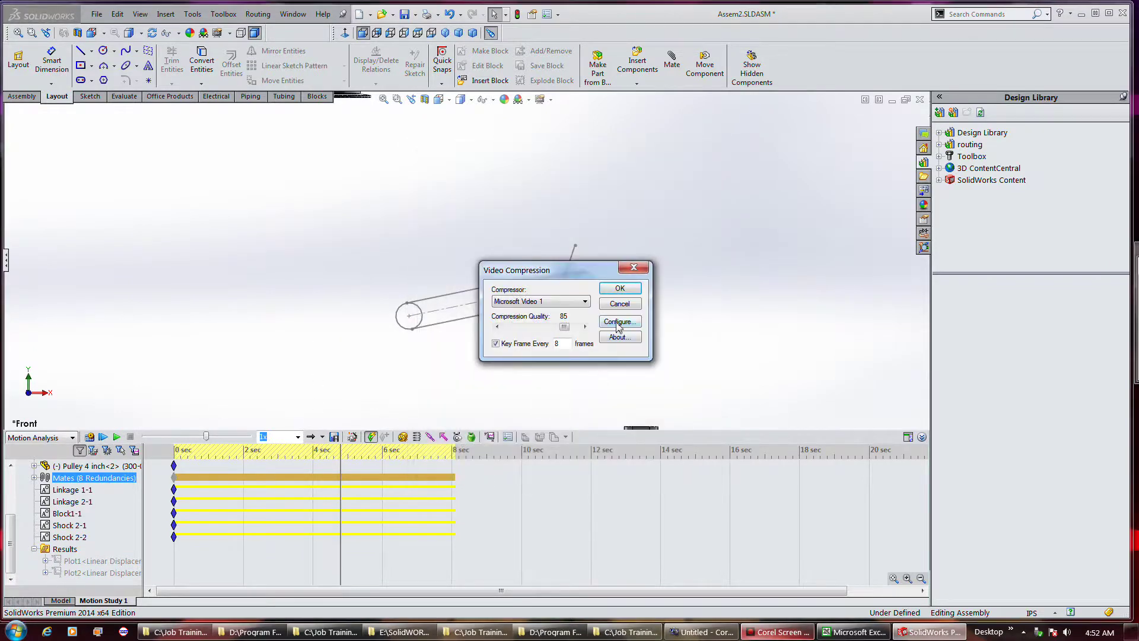
click(618, 291)
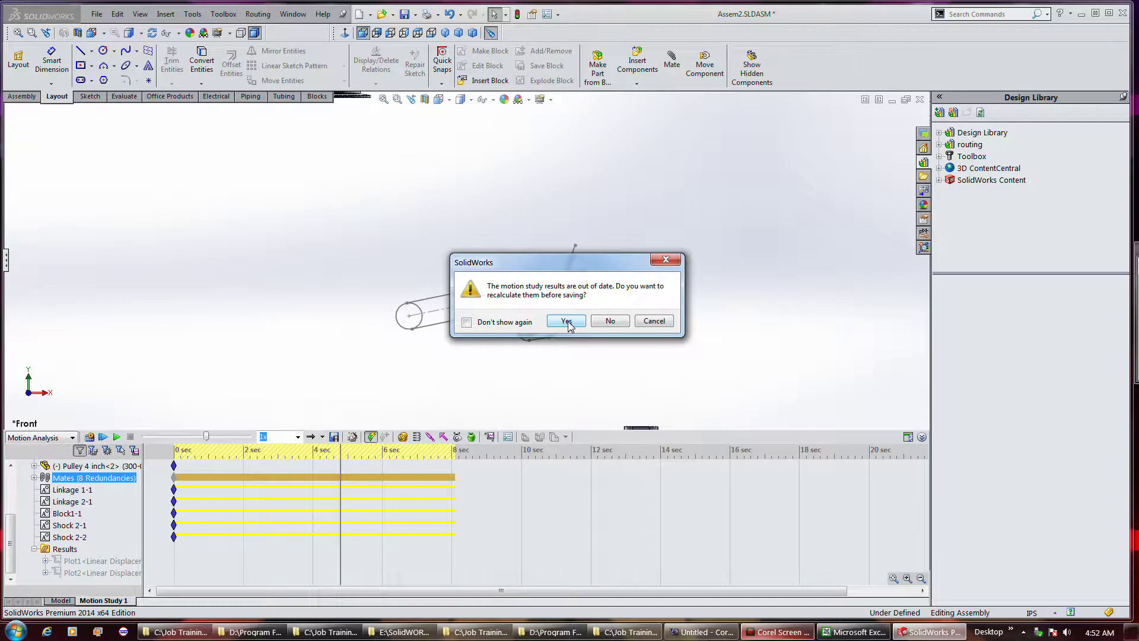
click(609, 321)
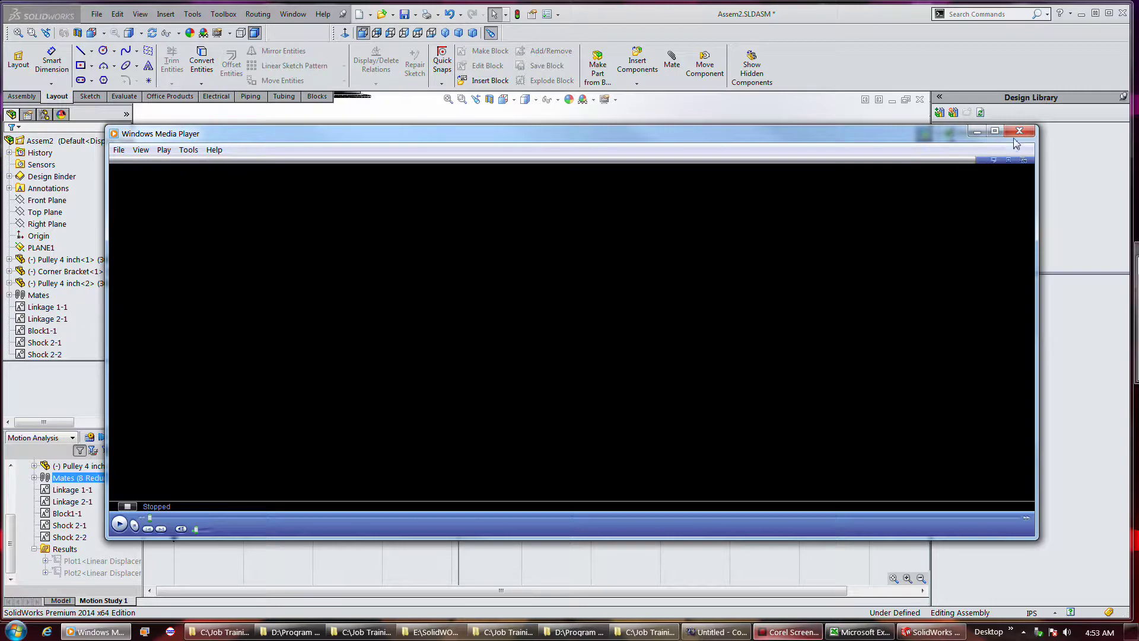
click(1019, 131)
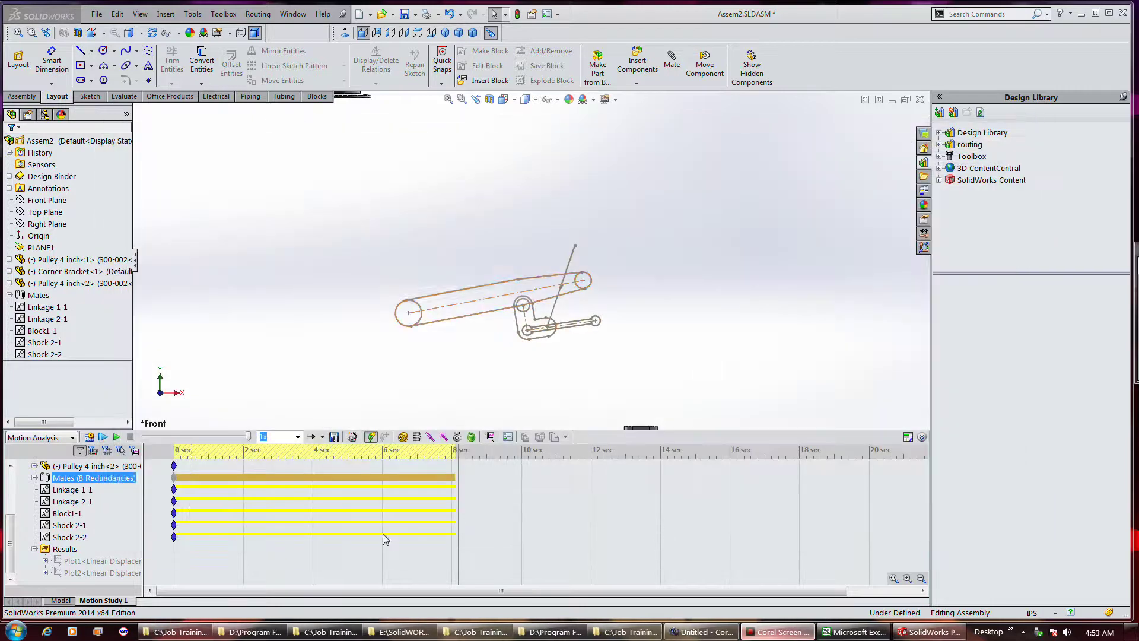
- Rewind the time bar to 0 sec and play the motion study from the start
click(122, 466)
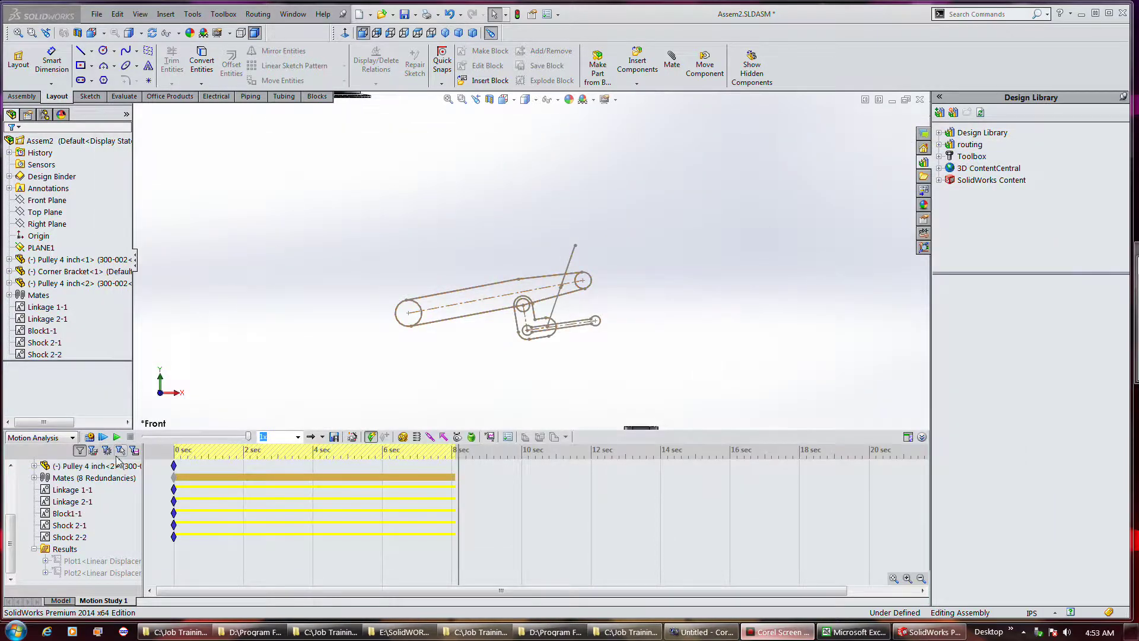
click(114, 466)
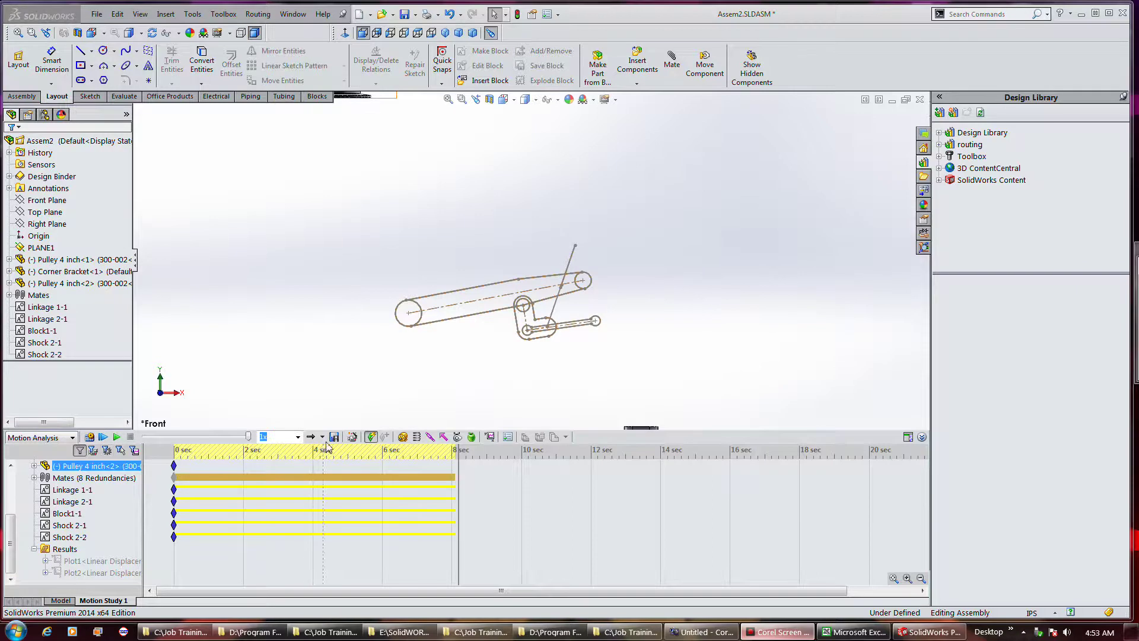
key(Down)
key(Down)
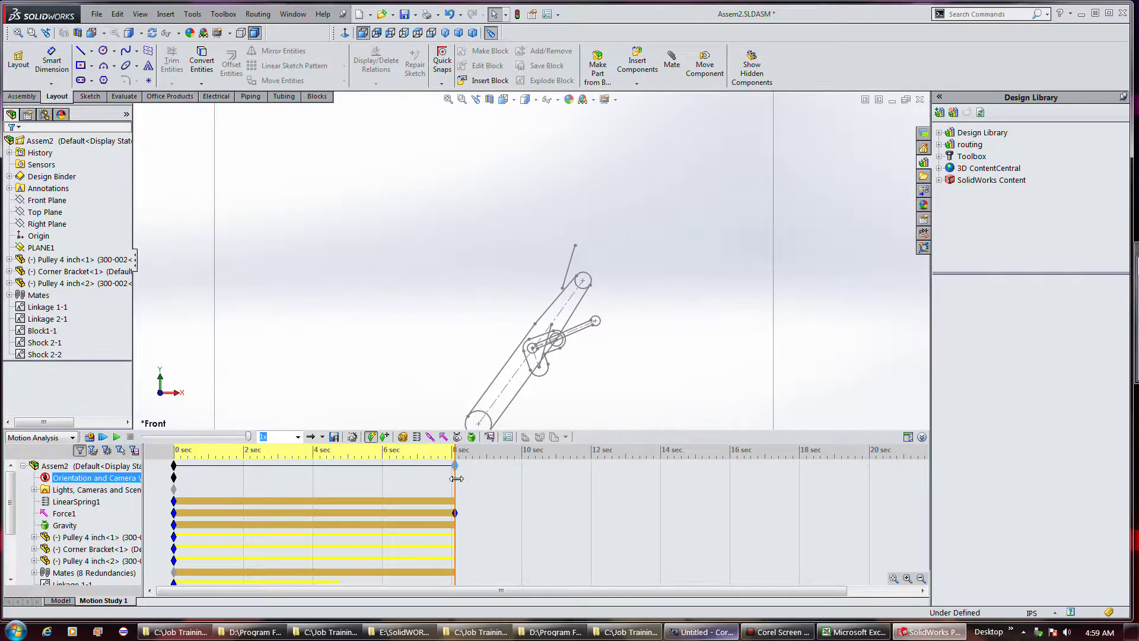
drag(455, 479, 173, 476)
click(392, 466)
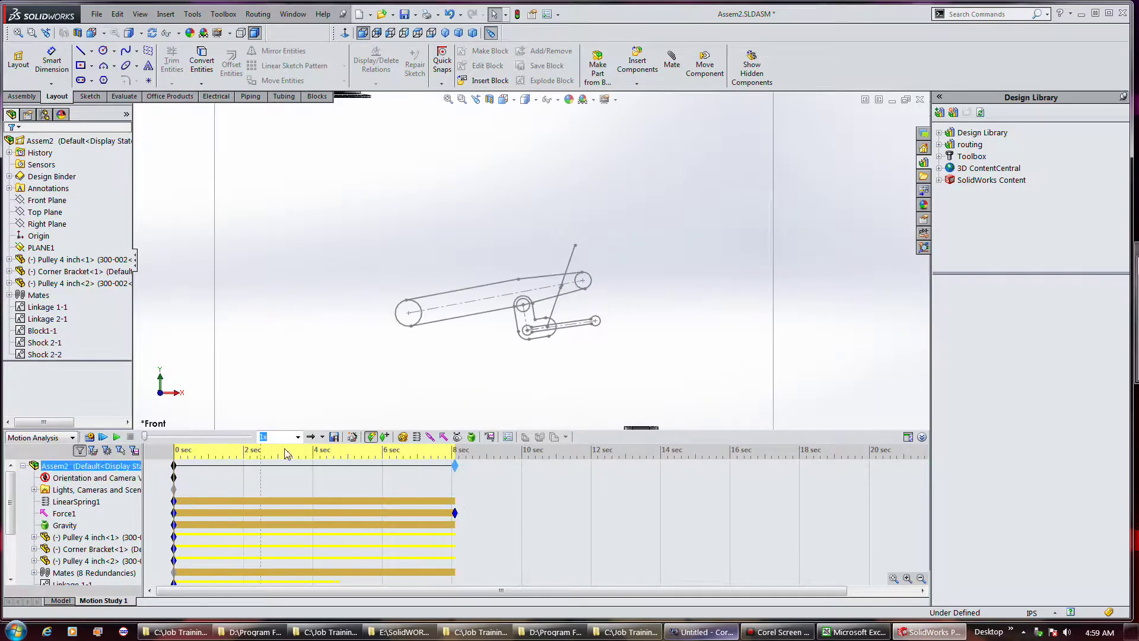
click(117, 438)
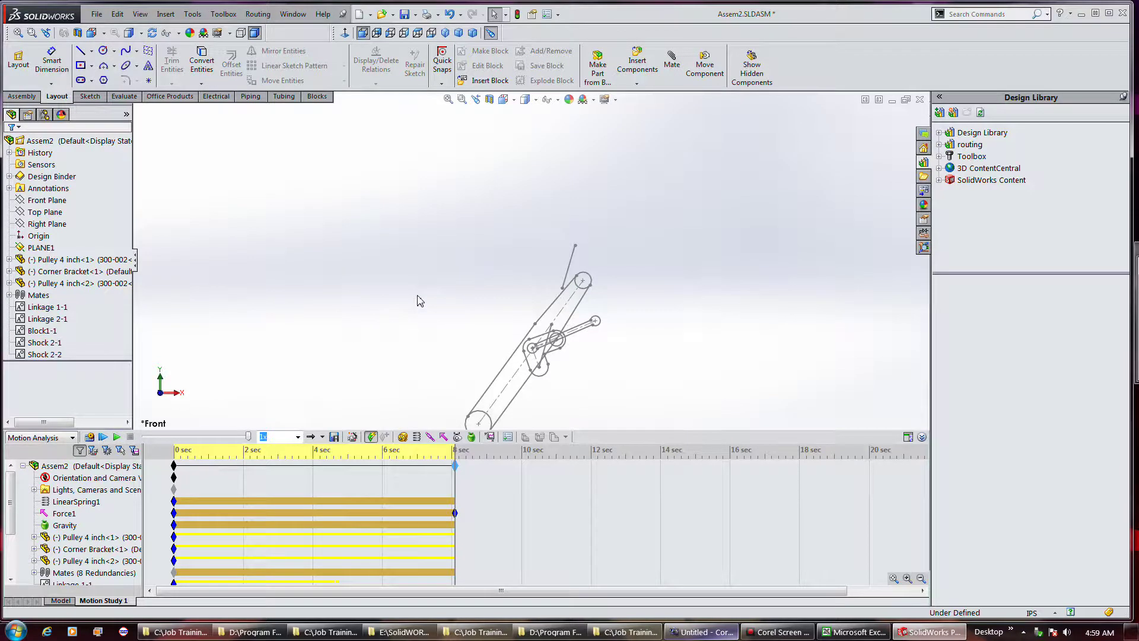
- Scrub the timeline from 8 sec back to about 2.7 sec and select Force1 to show its arrow
scroll(420, 301, down, 10)
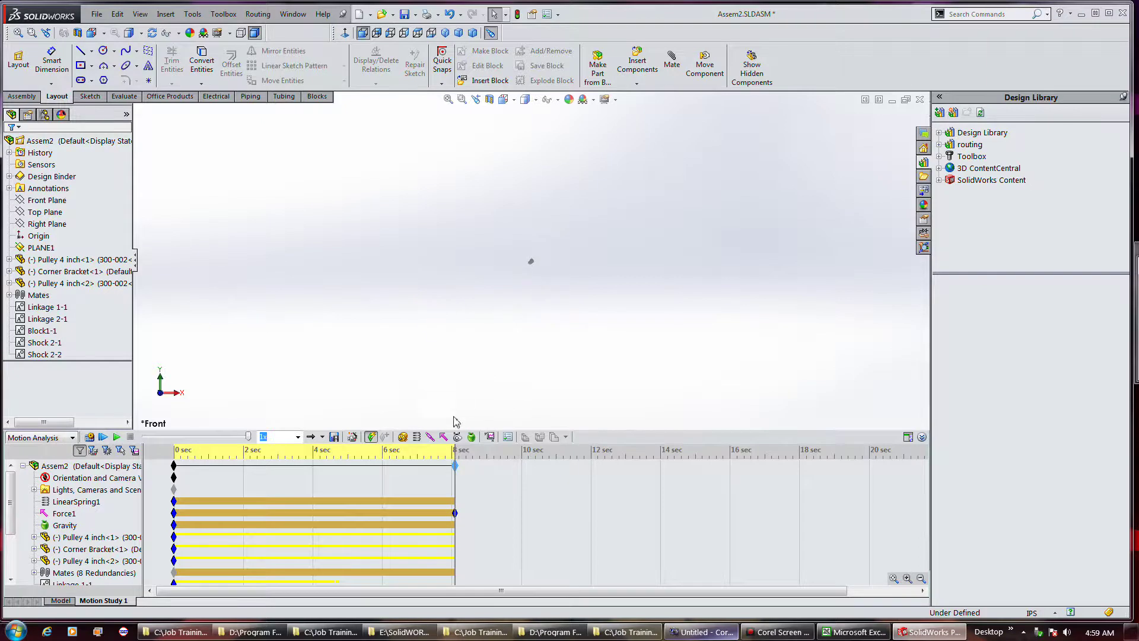
click(456, 474)
drag(454, 480, 174, 488)
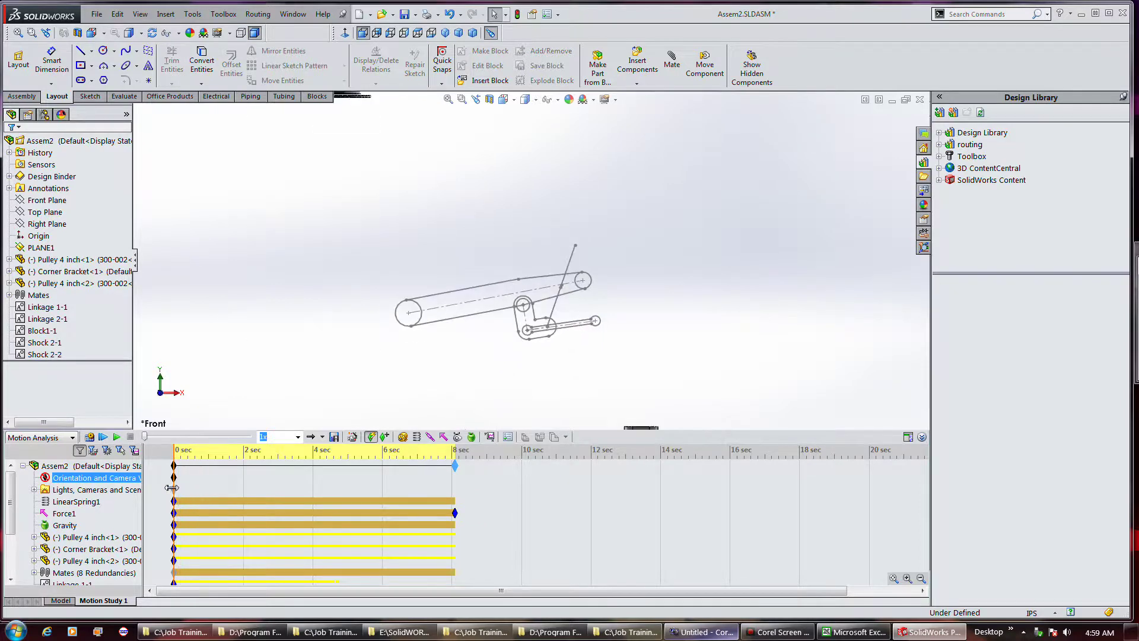
click(170, 487)
click(195, 466)
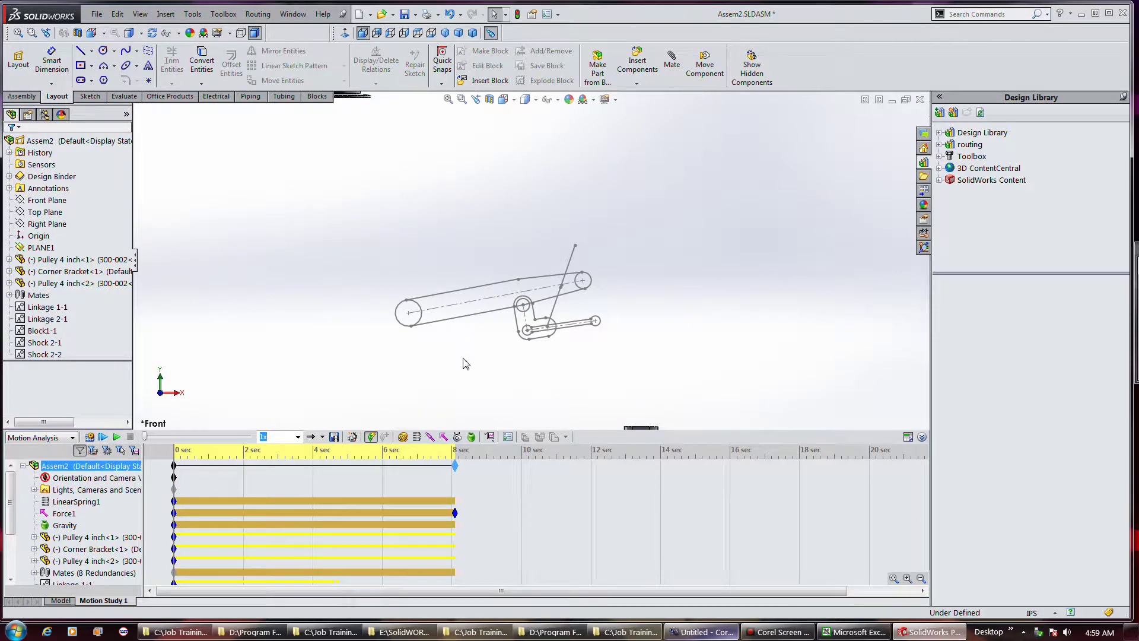
click(63, 514)
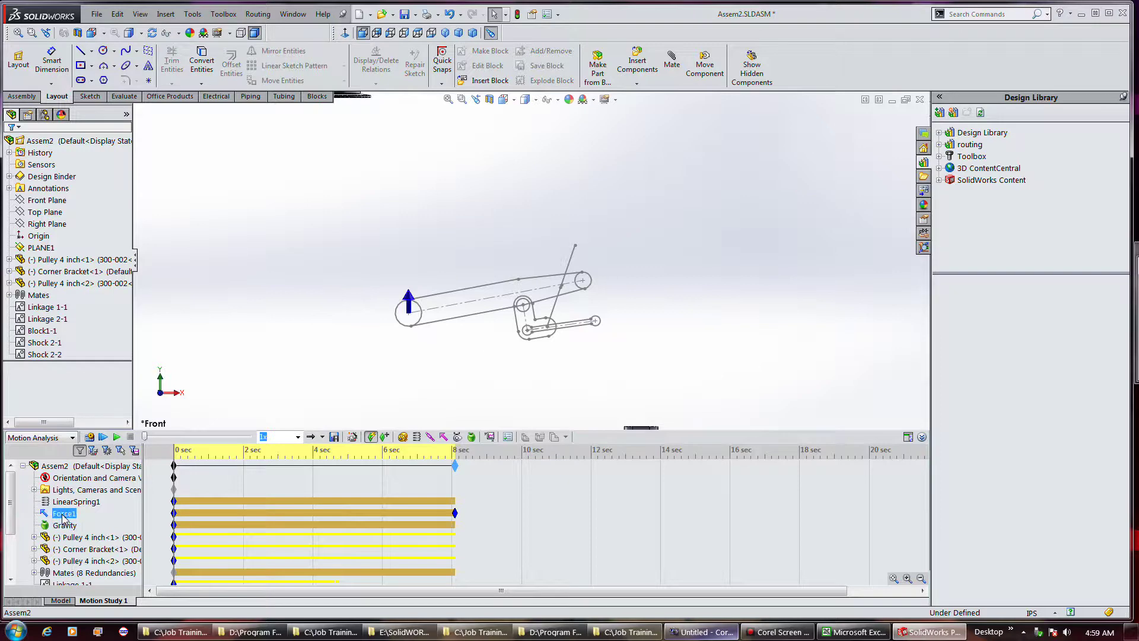
- Edit Force1's step force so its initial value F1 is 25 lbf, and confirm
right_click(63, 518)
click(78, 404)
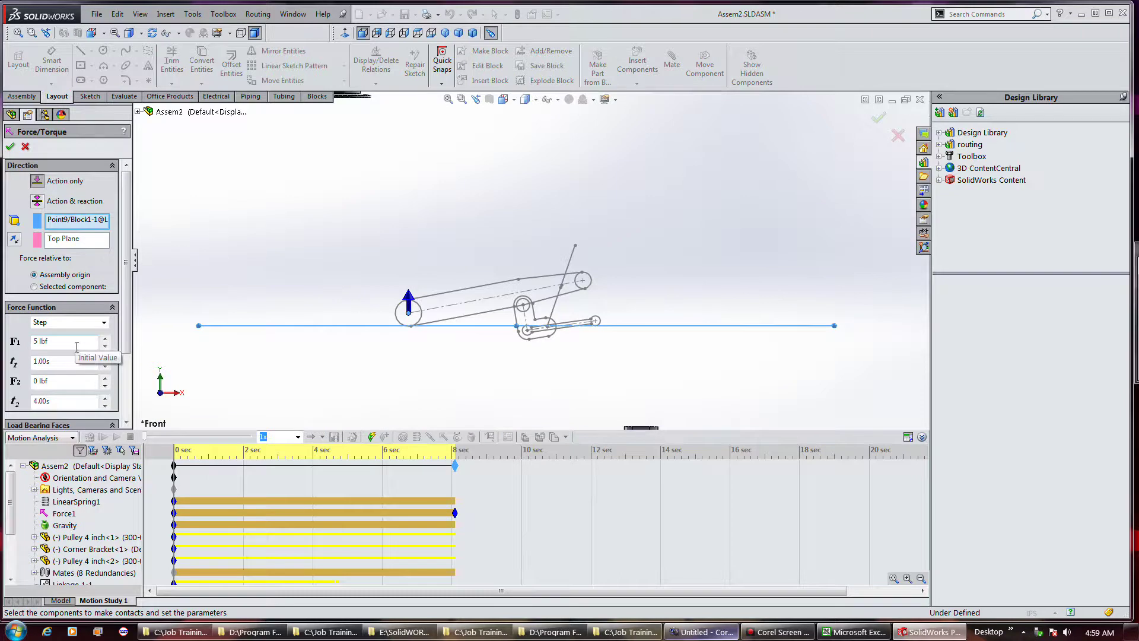
click(34, 343)
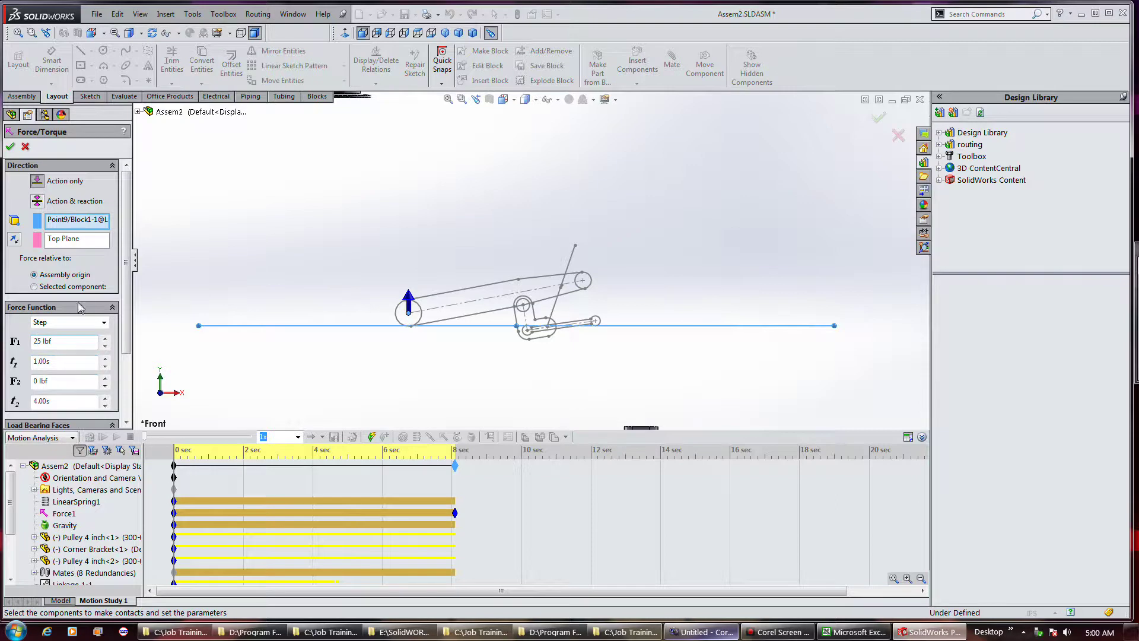
click(10, 147)
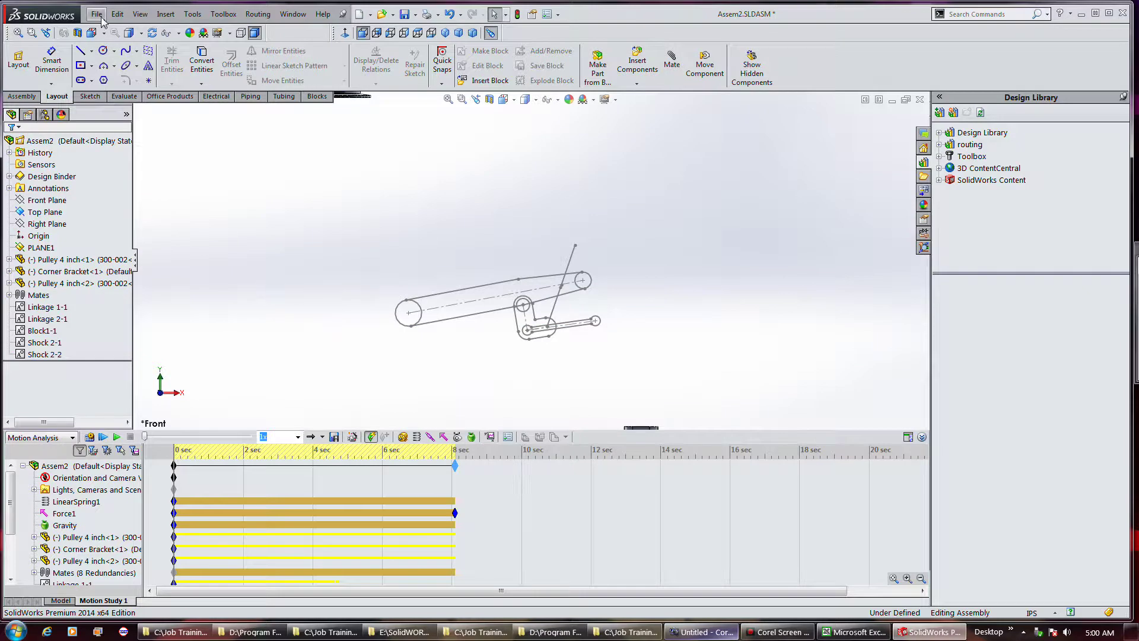
- Rebuild and Save As Assem2 G.SLDASM by appending ' G', then return to Motion Study 1
click(96, 14)
click(127, 119)
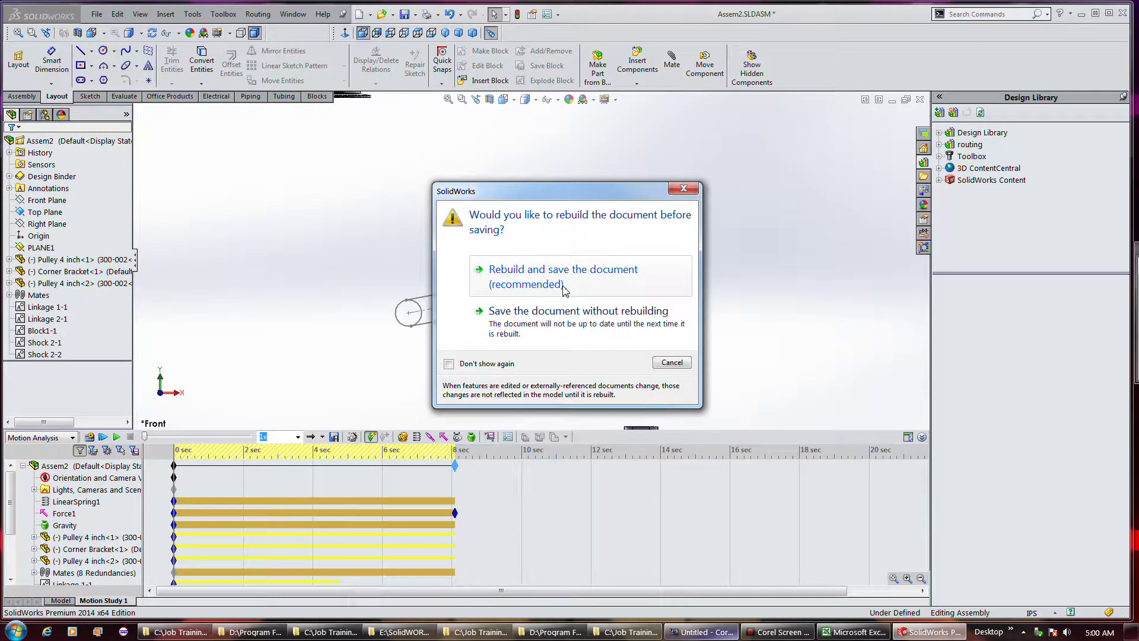
click(563, 286)
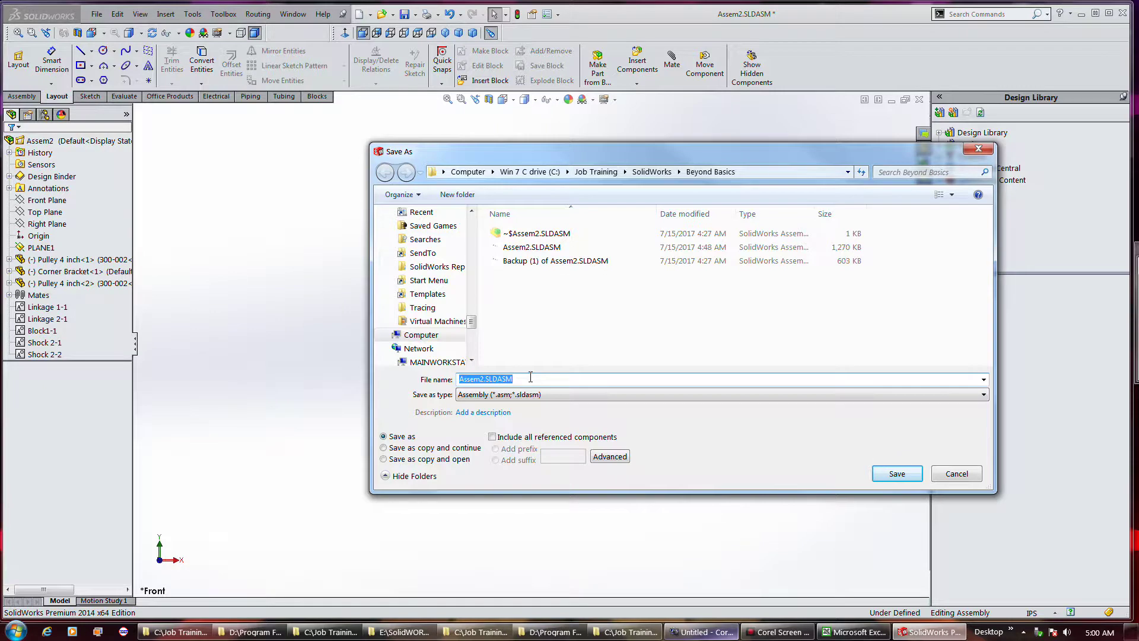
click(483, 379)
text(G)
click(898, 475)
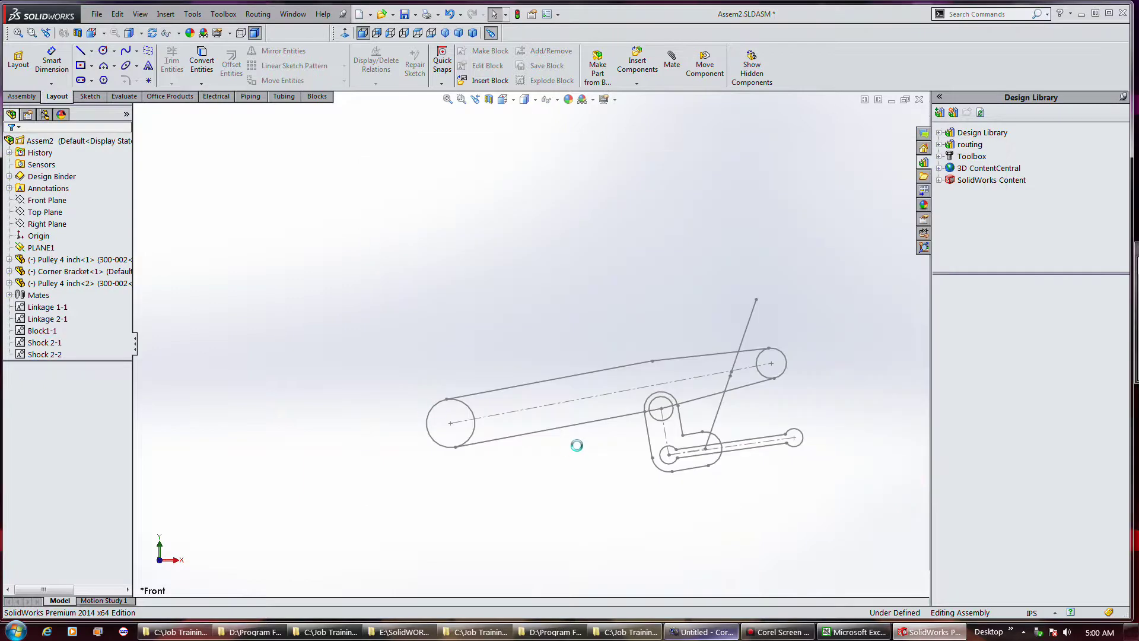
click(104, 600)
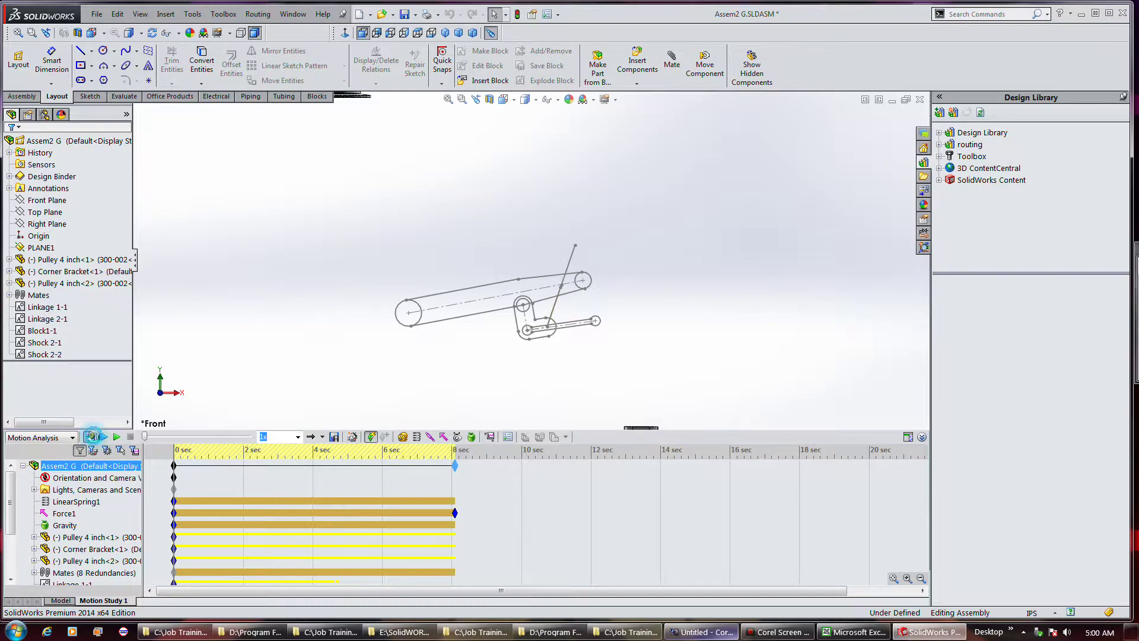
- Recalculate Motion Study 1 with the 25 lbf step force, stopping the run at about 6.4 s
click(89, 437)
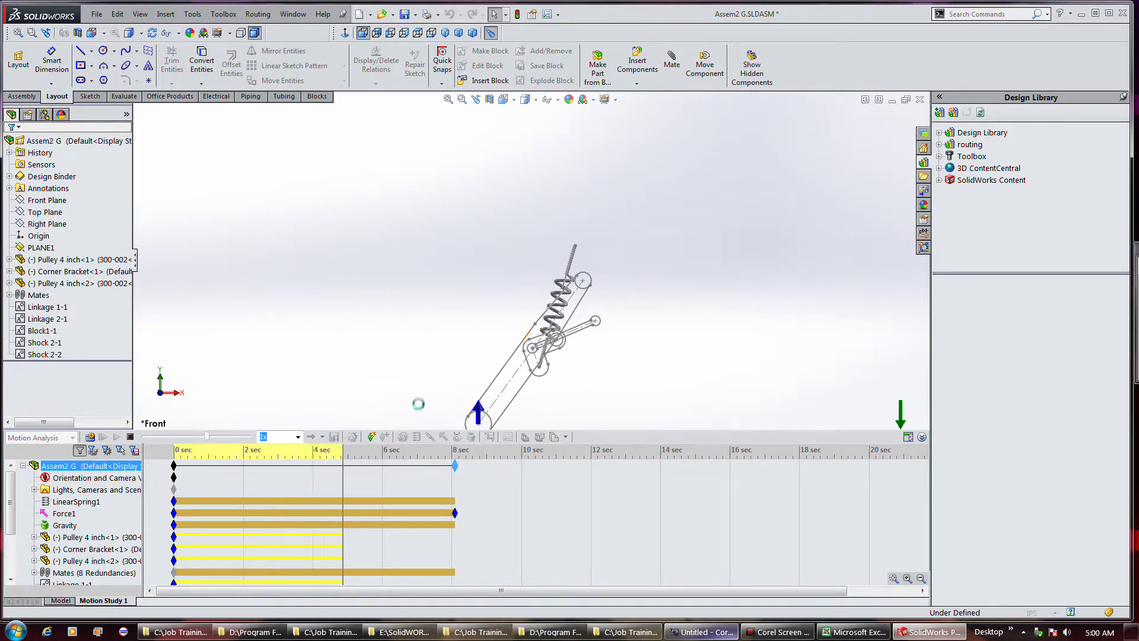
click(130, 437)
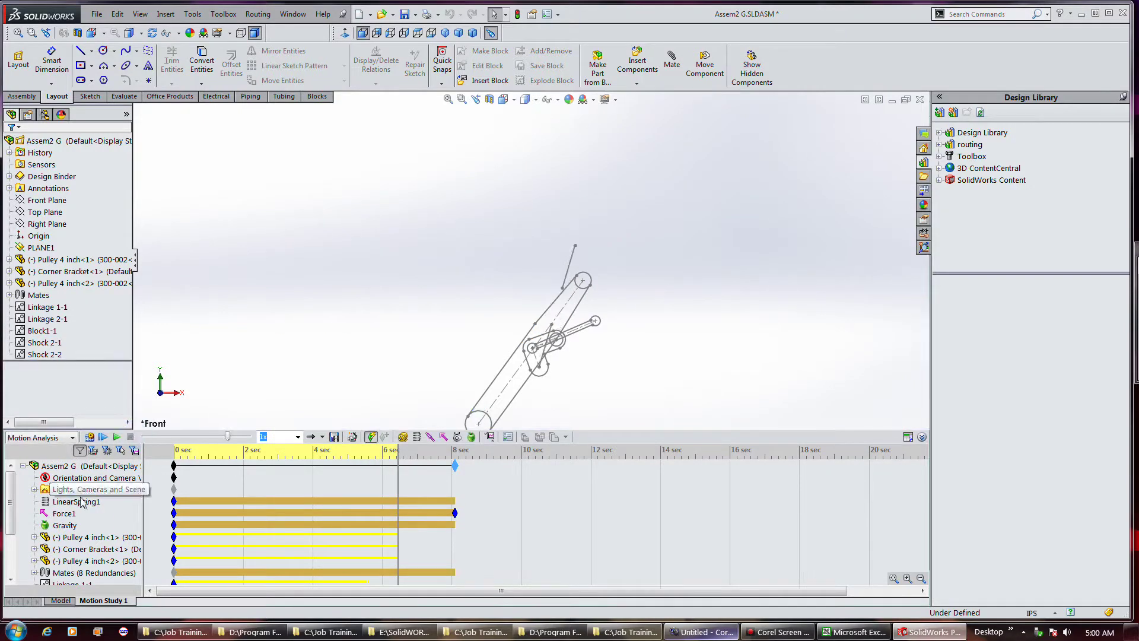
click(66, 525)
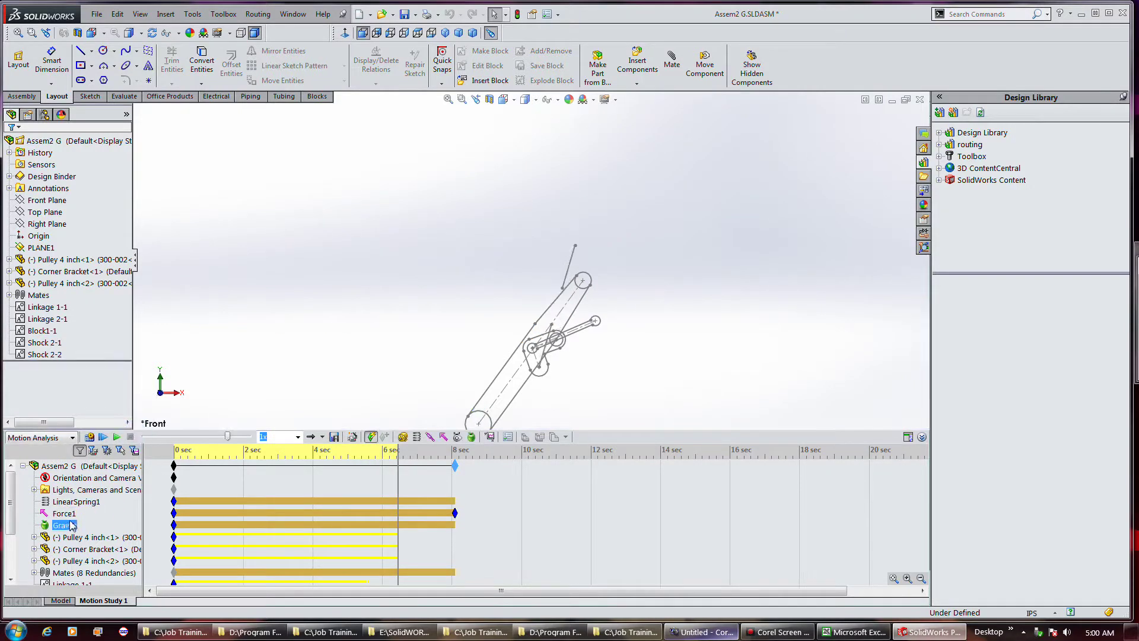
- Edit LinearSpring1 to a 5 lbf/in spring constant and a damping value of 2
click(73, 502)
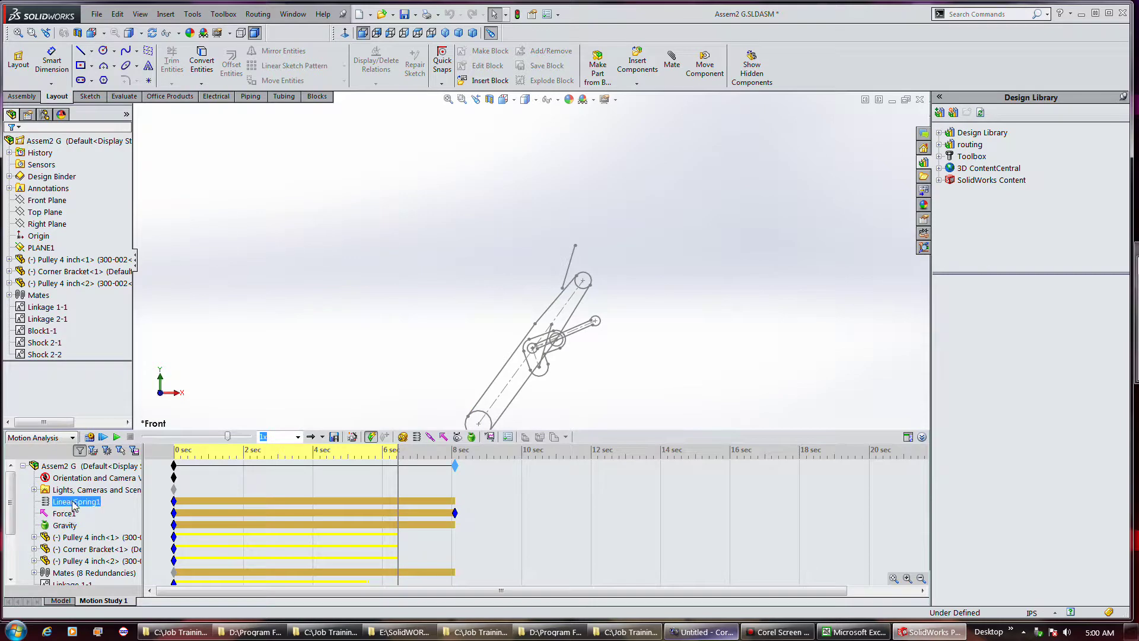
right_click(73, 503)
click(99, 505)
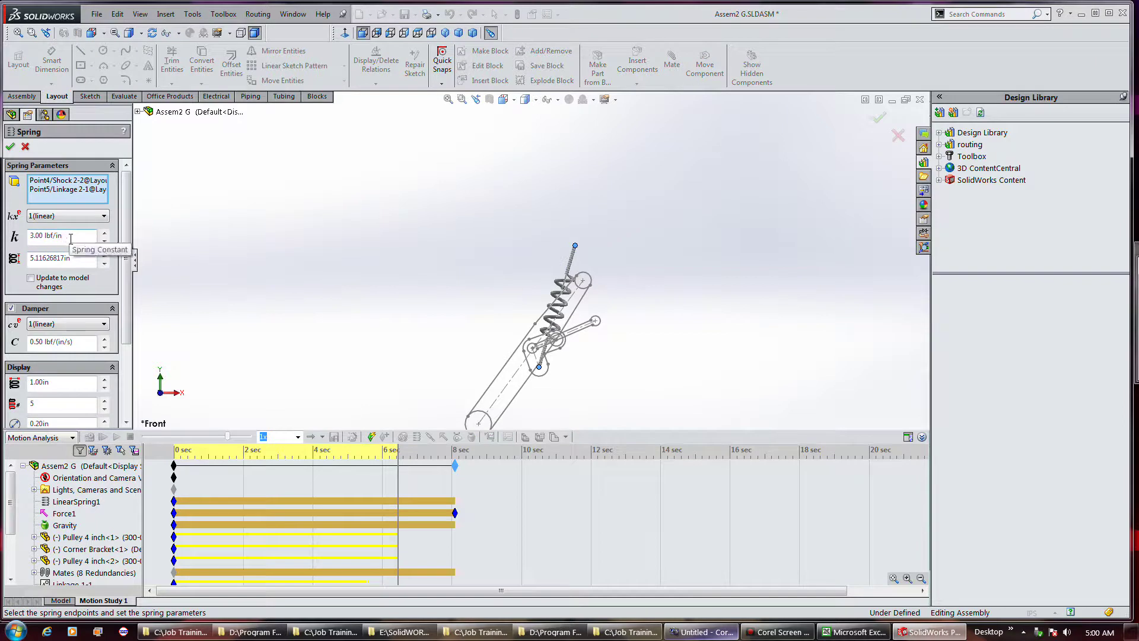
drag(71, 237, 29, 255)
text(5)
drag(79, 346, 33, 344)
text(2)
click(53, 349)
drag(53, 349, 25, 354)
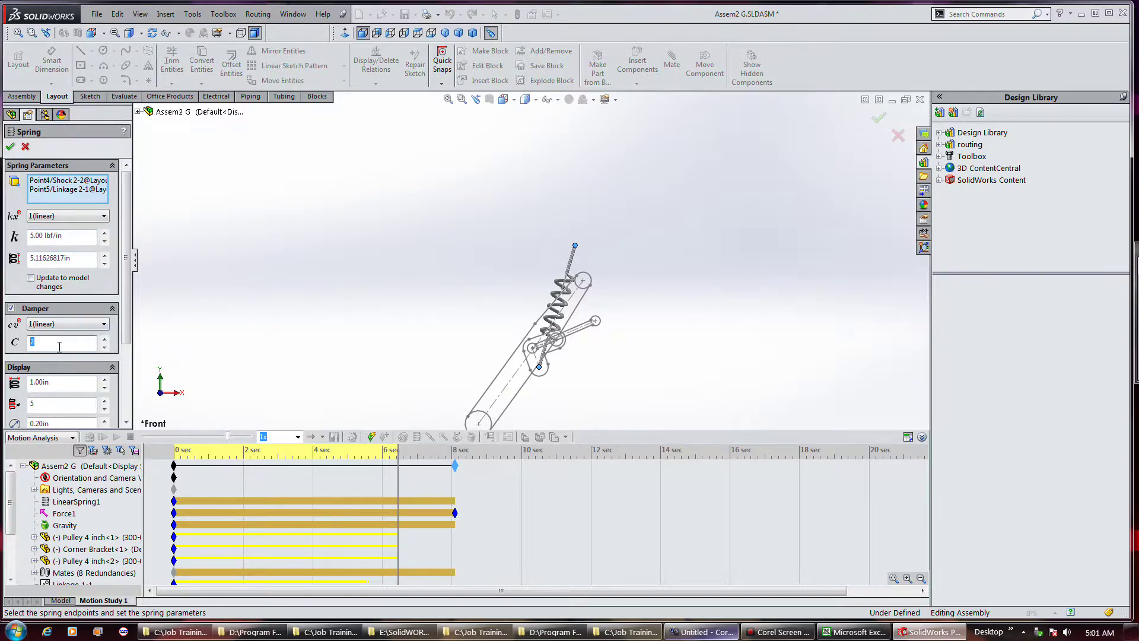
click(10, 147)
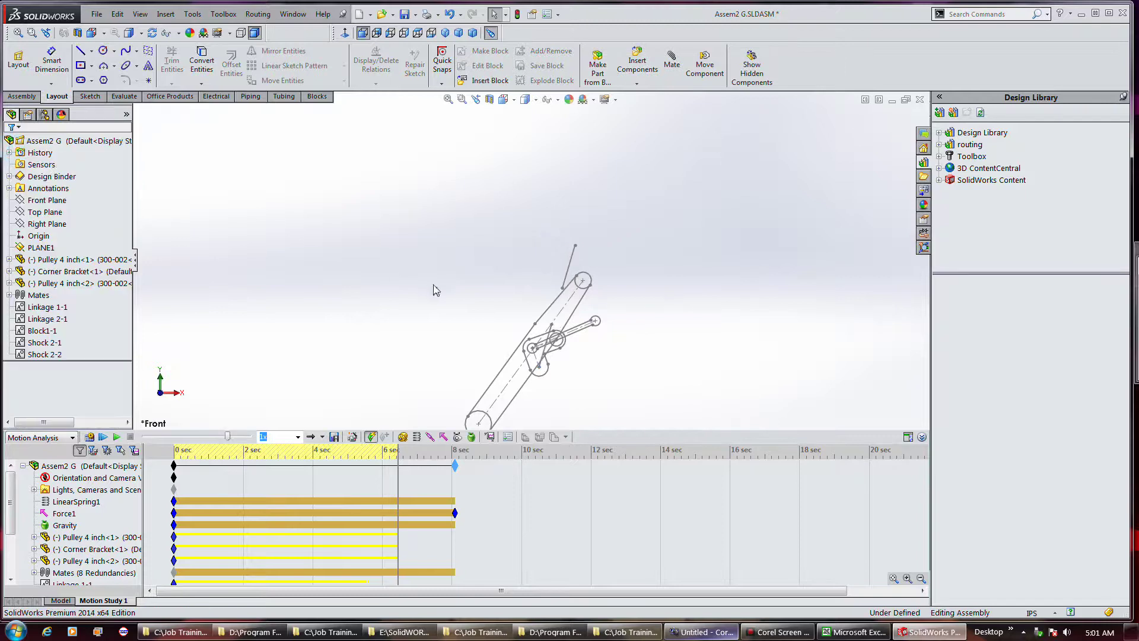
- Calculate Motion Study 1 across the full 8 seconds and play back the linkage's motion
click(89, 436)
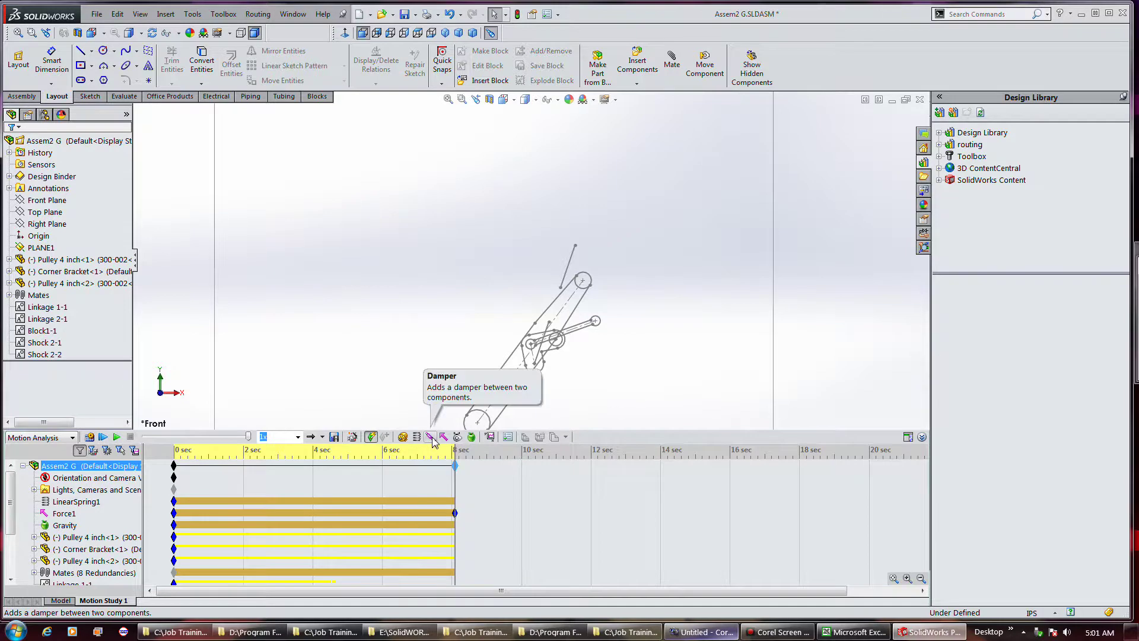
click(117, 438)
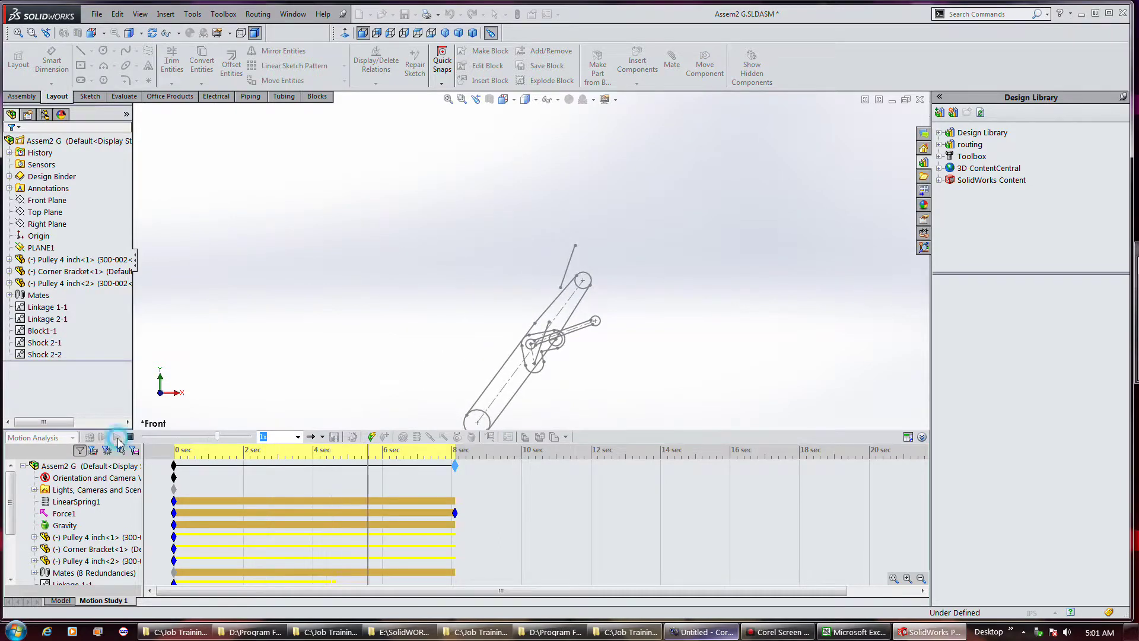
click(62, 502)
- Change LinearSpring1 to 2 lbf/in stiffness and 0.5 lbf/(in/s) damping
right_click(62, 502)
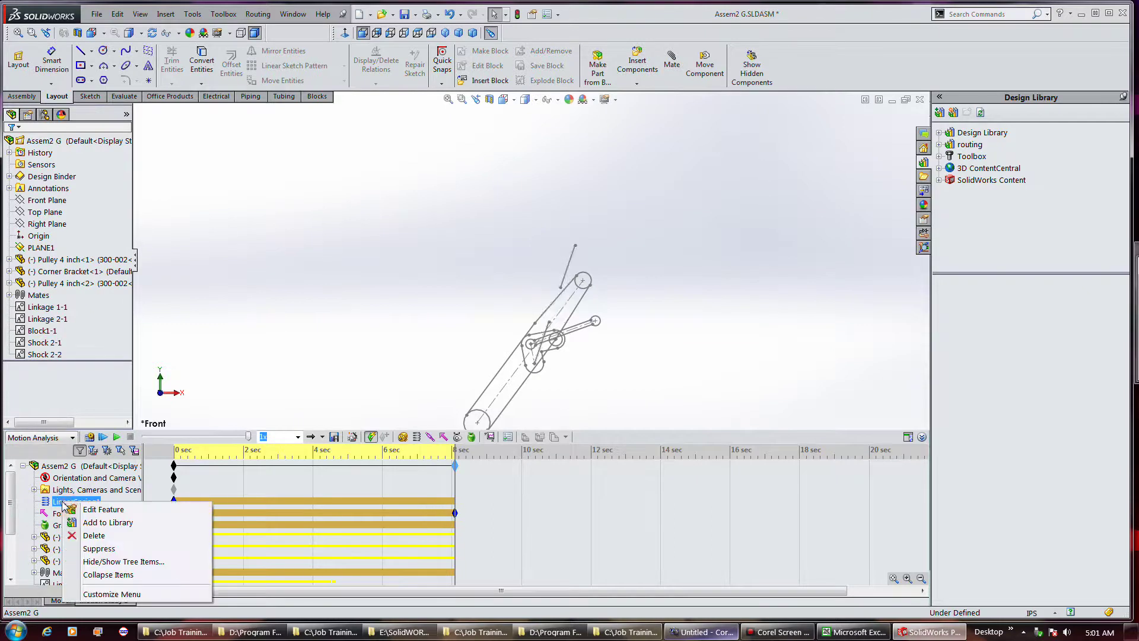
click(89, 509)
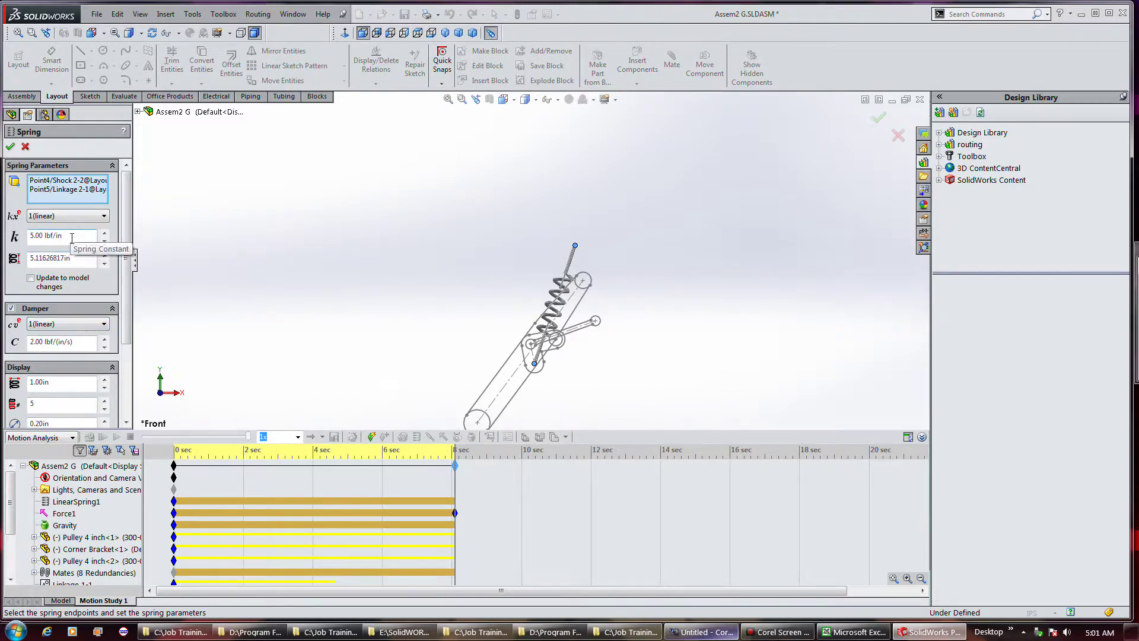
drag(63, 236, 32, 238)
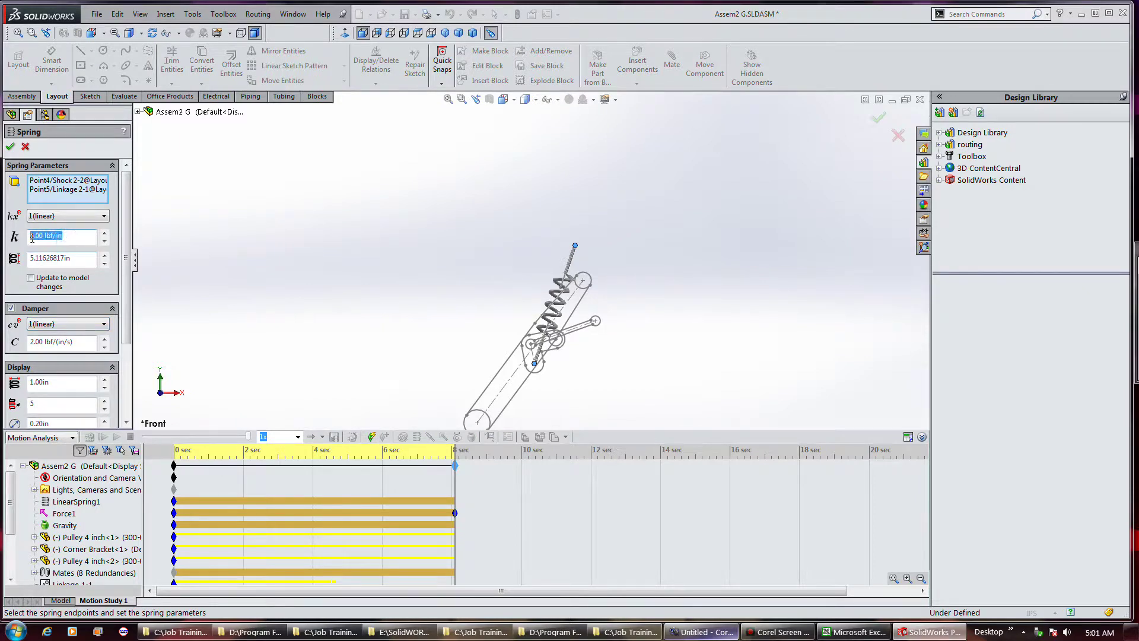
text(2)
drag(89, 343, 8, 347)
text(.5)
click(11, 146)
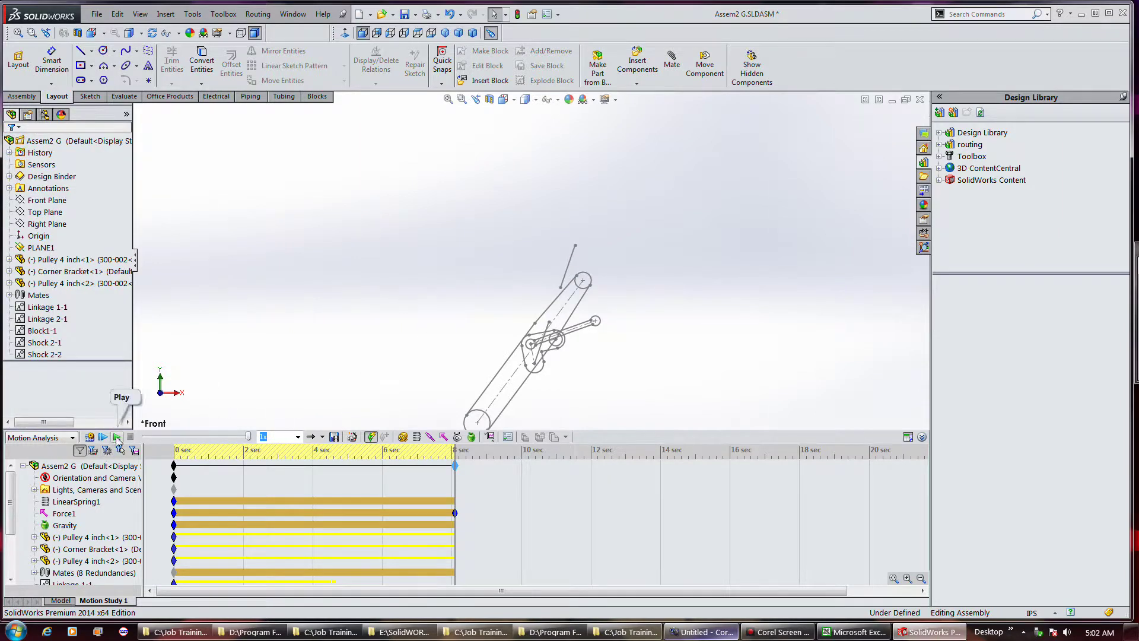
- Recalculate Motion Study 1 over 8 seconds using the softer 2 lbf/in spring
click(88, 436)
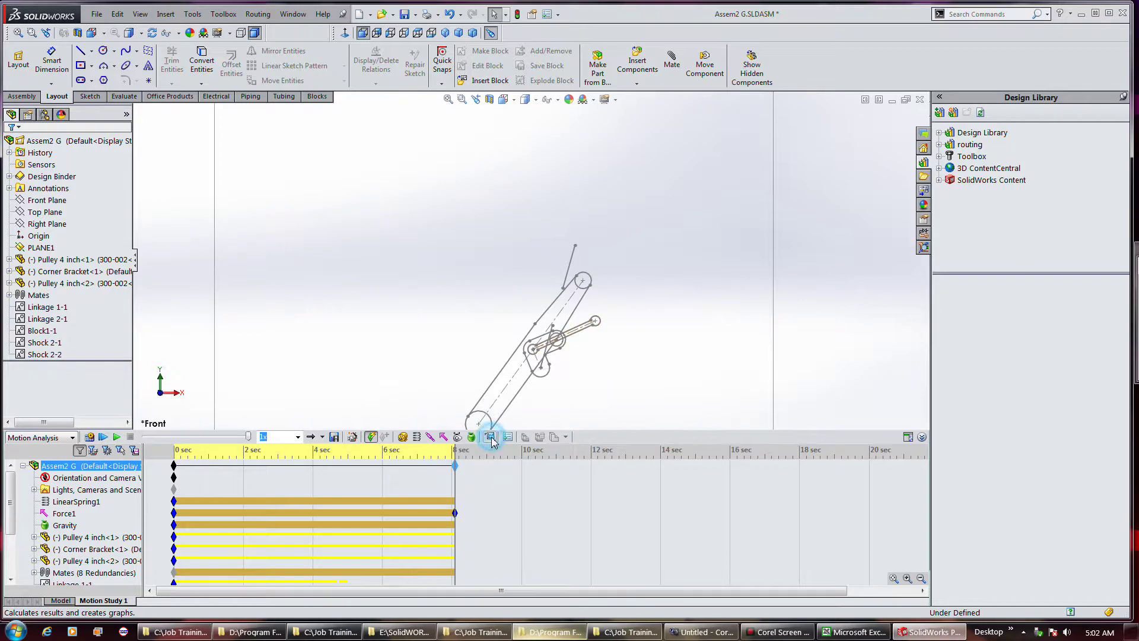
- Create Plot3 of linear displacement magnitude between the block's bottom point and the arm's end point, placed upper right
click(490, 437)
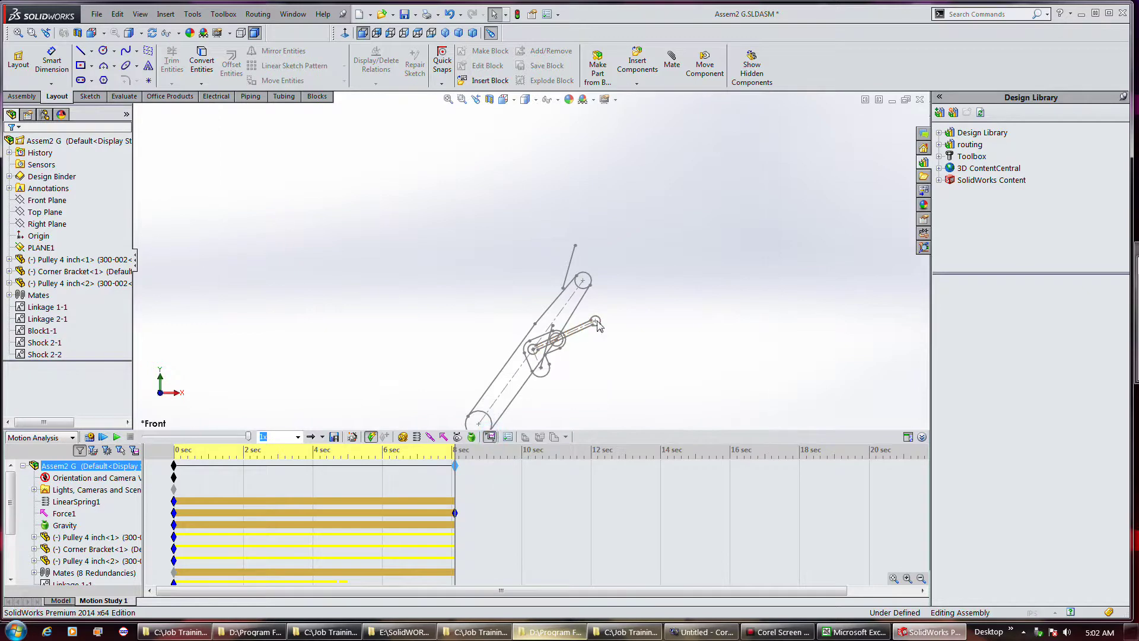
click(478, 424)
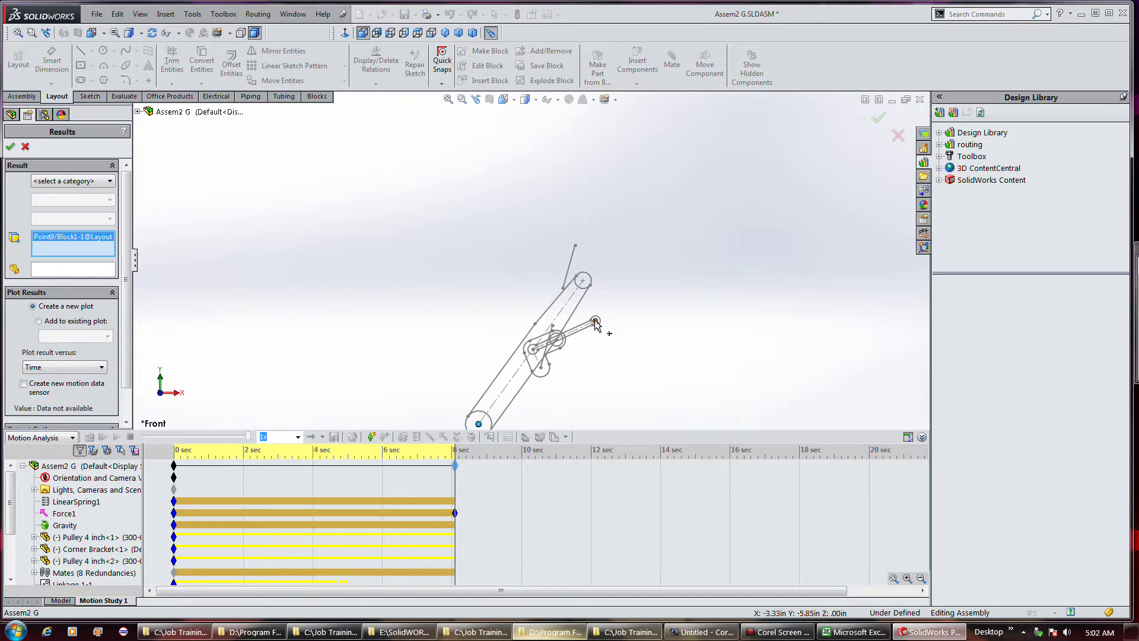
click(595, 322)
click(106, 184)
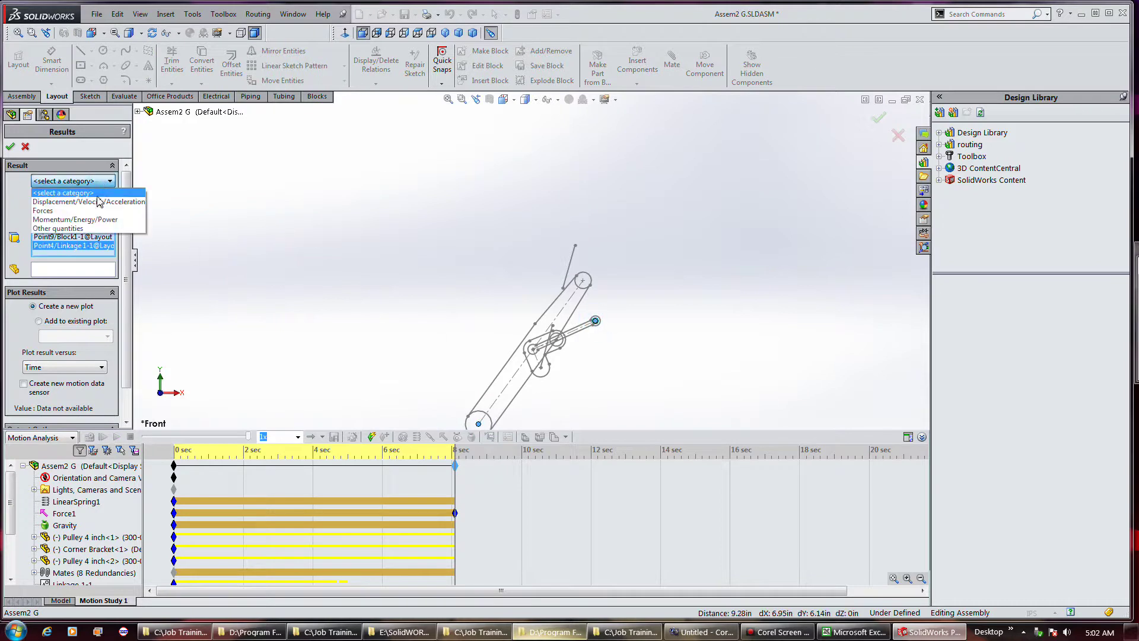
click(95, 196)
click(95, 203)
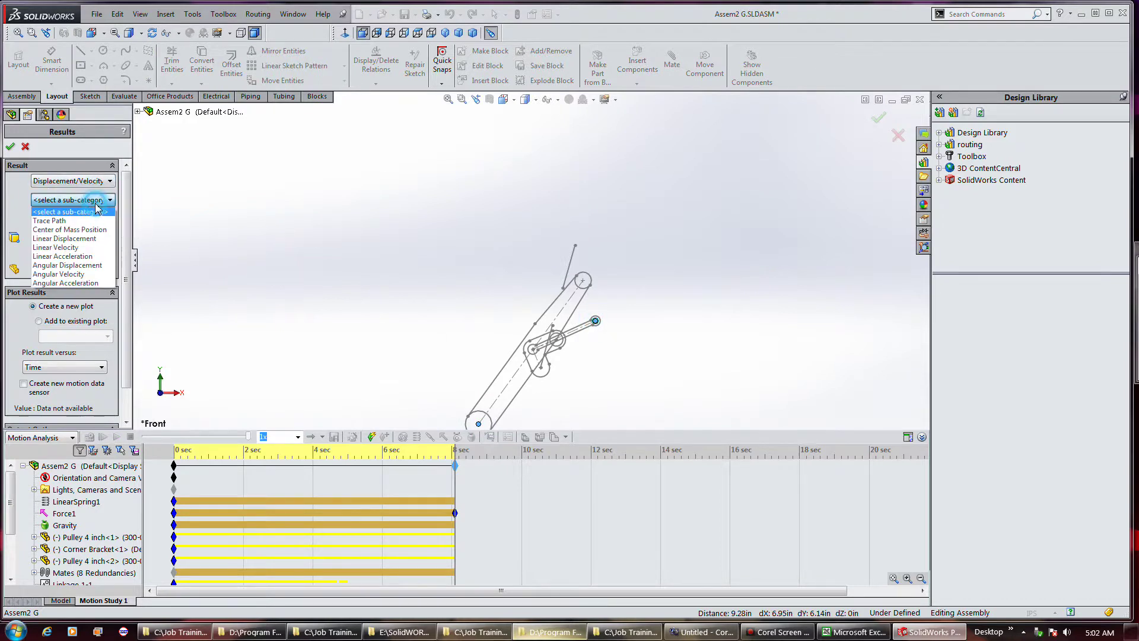
click(93, 240)
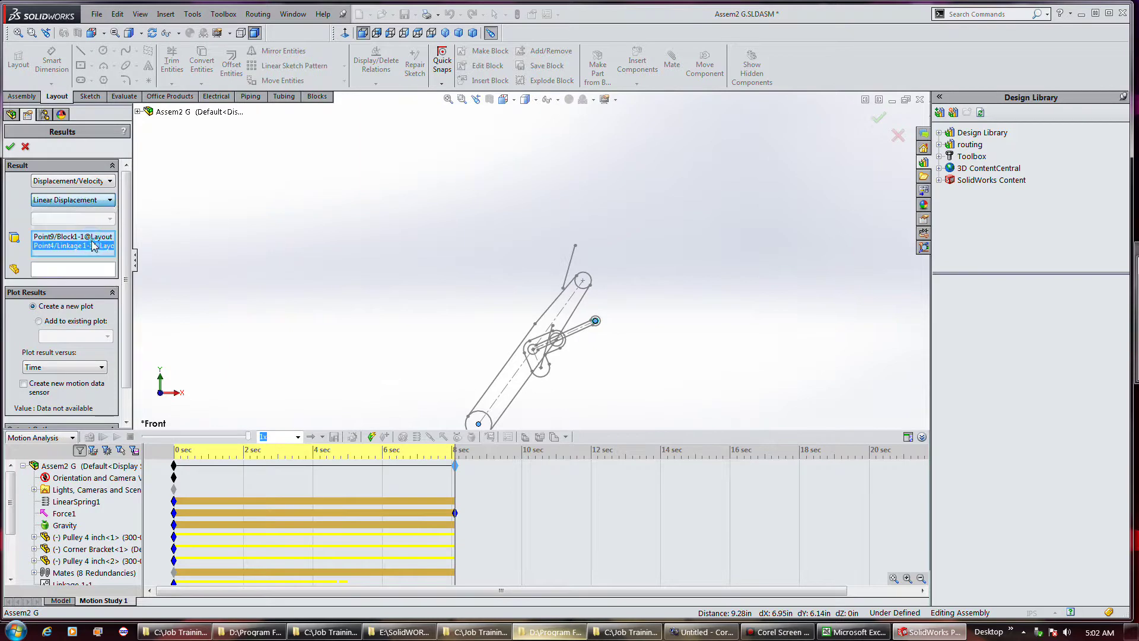
click(104, 219)
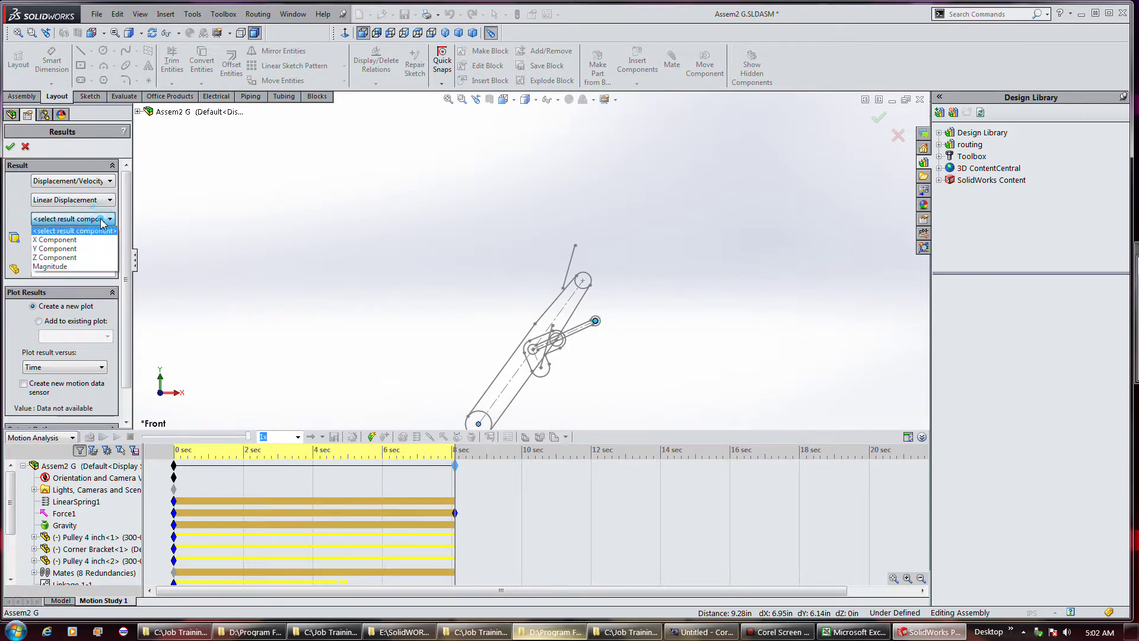
click(84, 267)
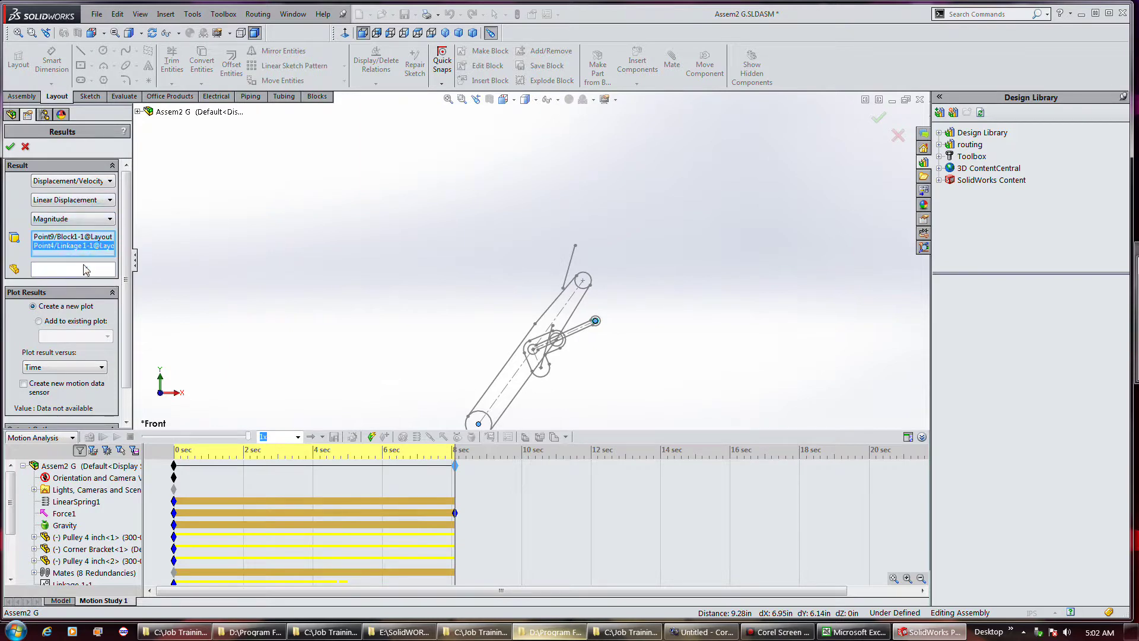
click(10, 147)
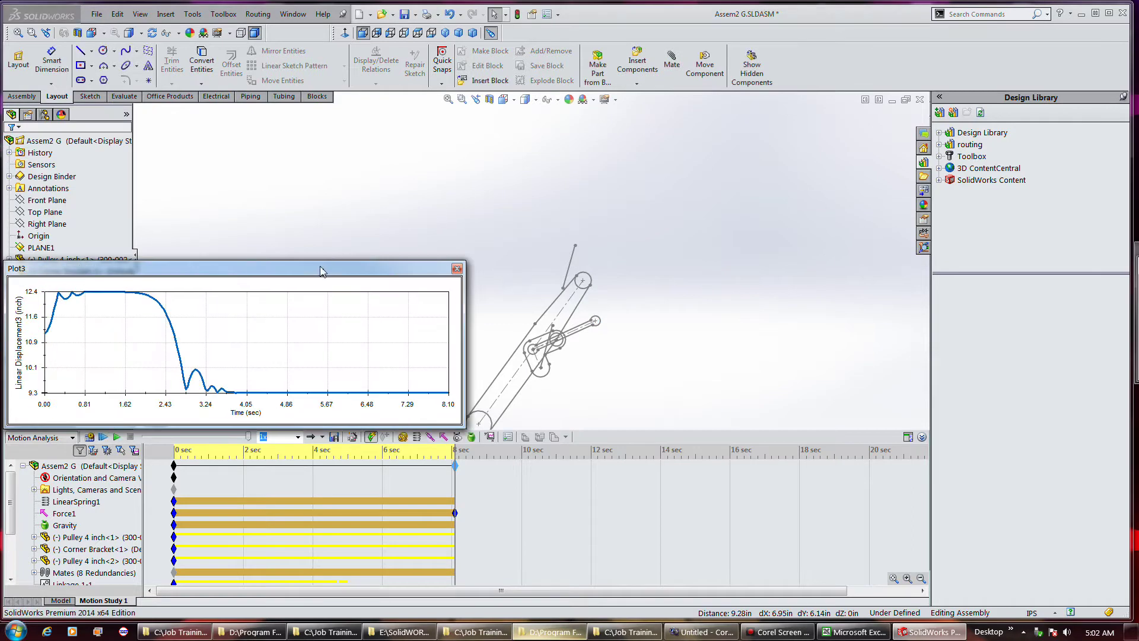
drag(320, 270, 833, 119)
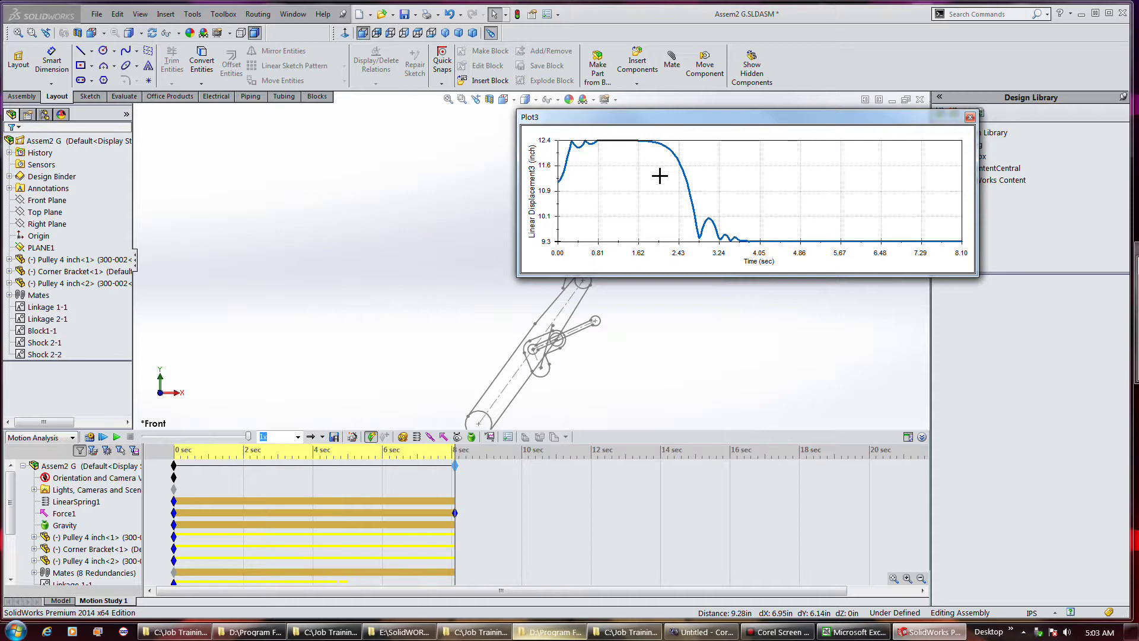
- Close Plot3, then rebuild and save the assembly
click(968, 118)
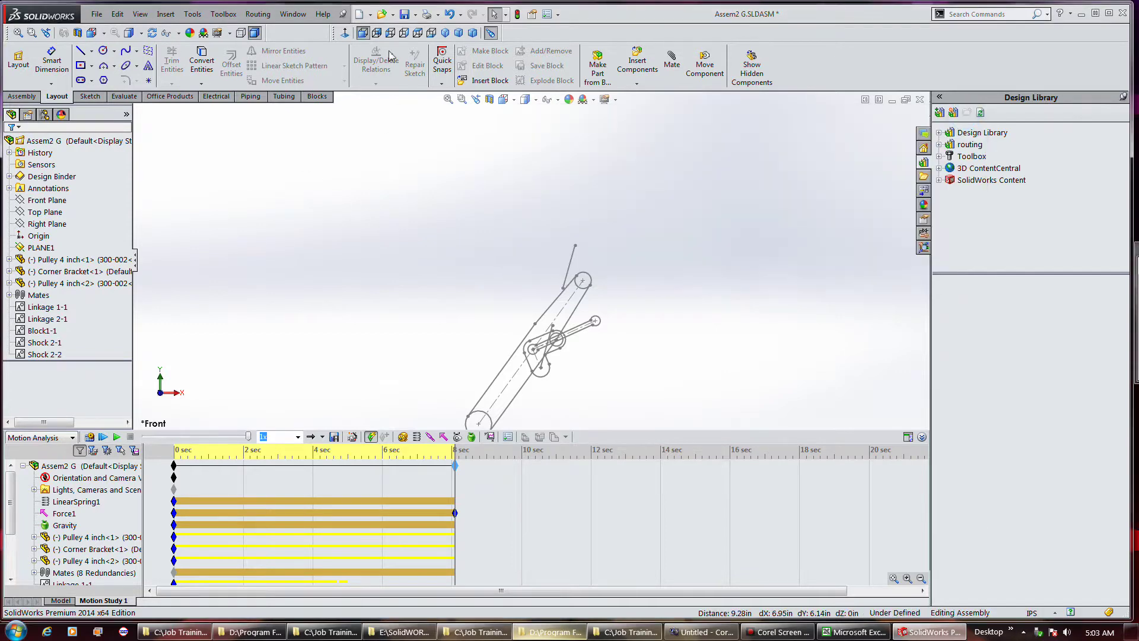
click(404, 13)
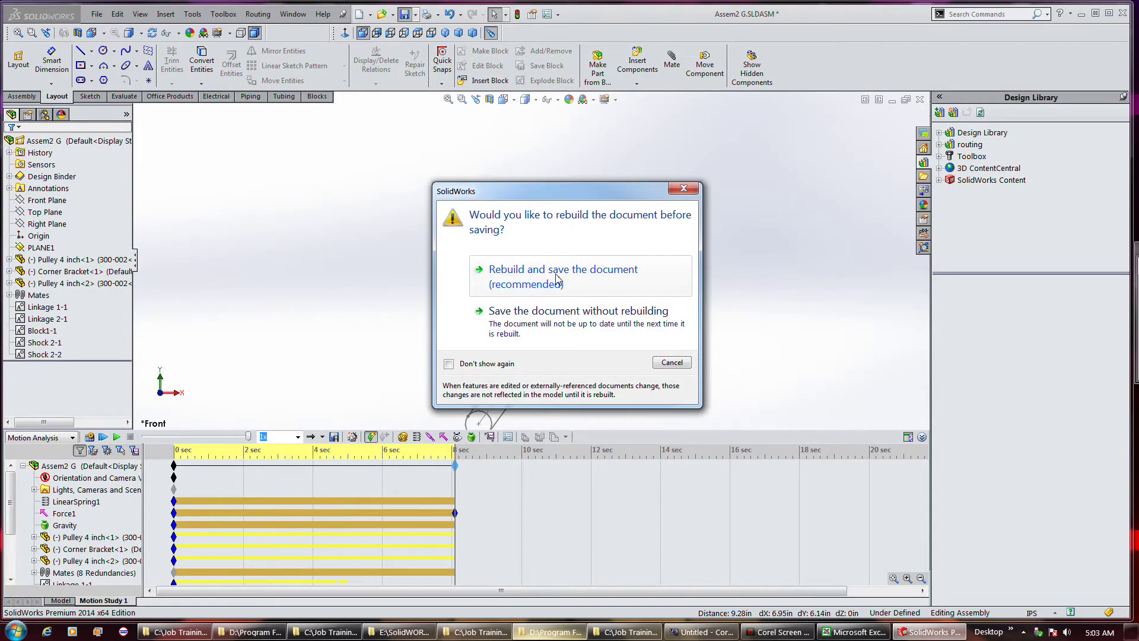
click(557, 276)
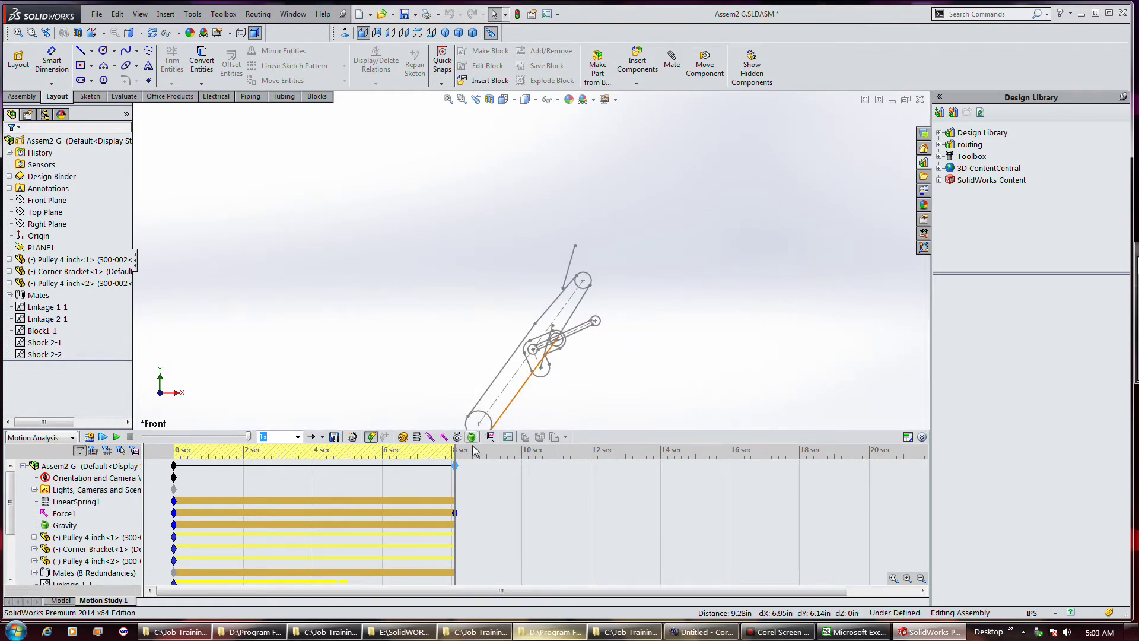
- Move the motion study timeline to about 2.8 seconds
click(455, 477)
drag(455, 489, 274, 478)
click(97, 549)
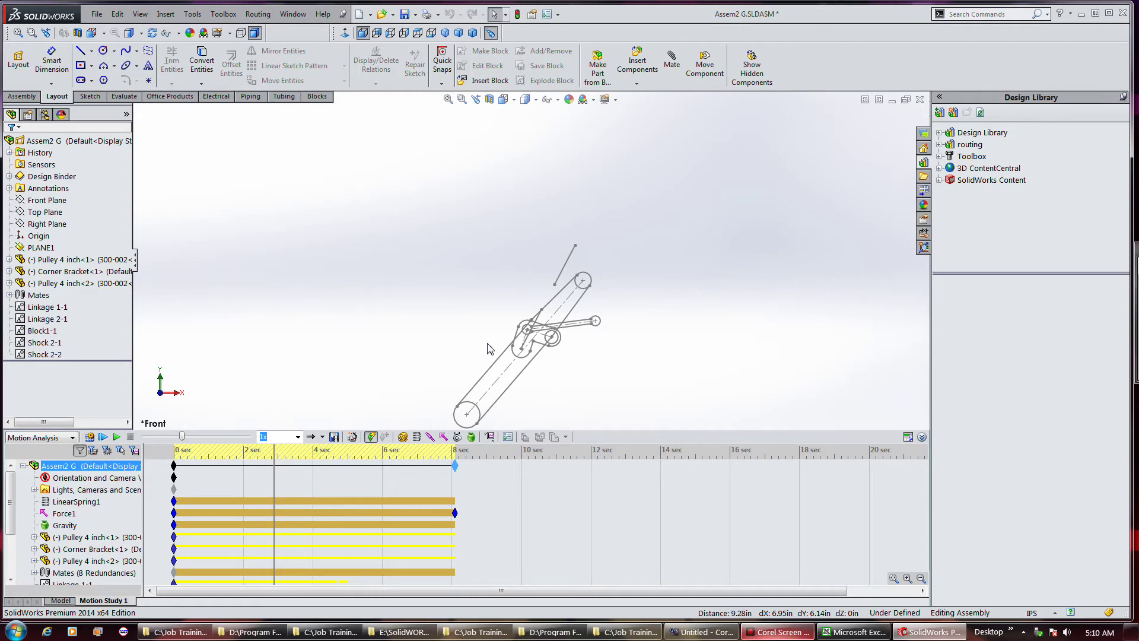
click(122, 478)
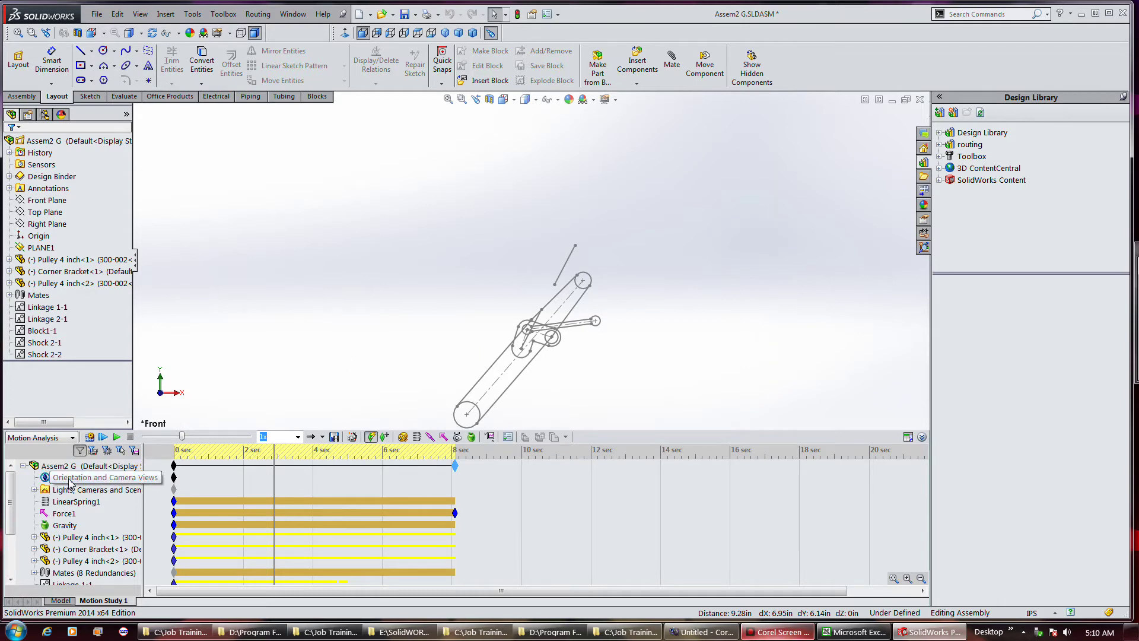
right_click(69, 480)
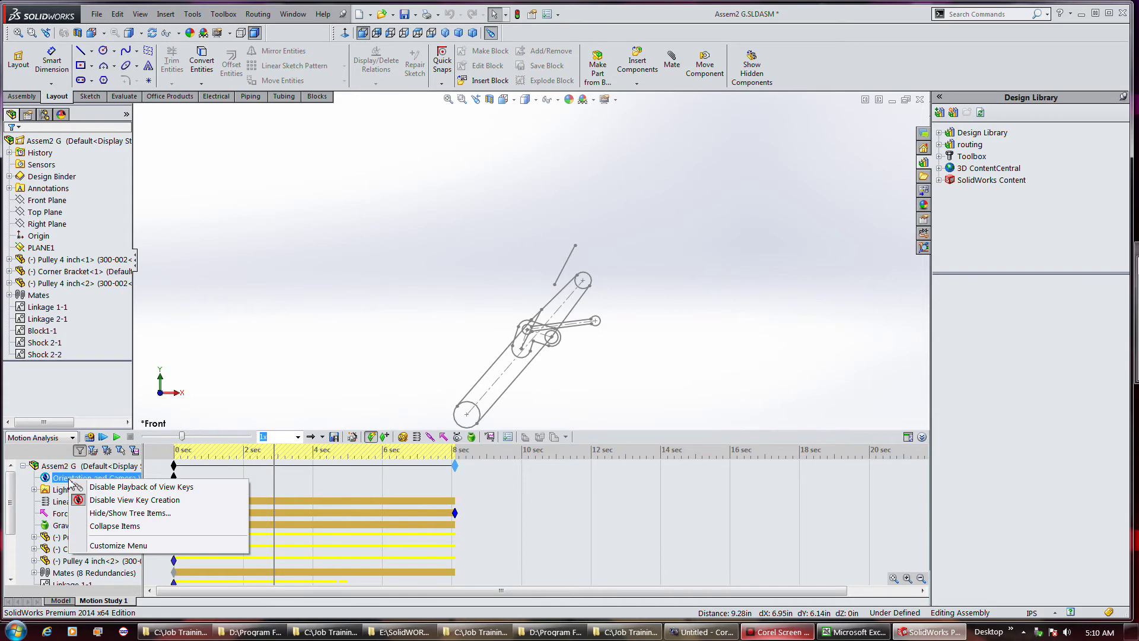
click(341, 320)
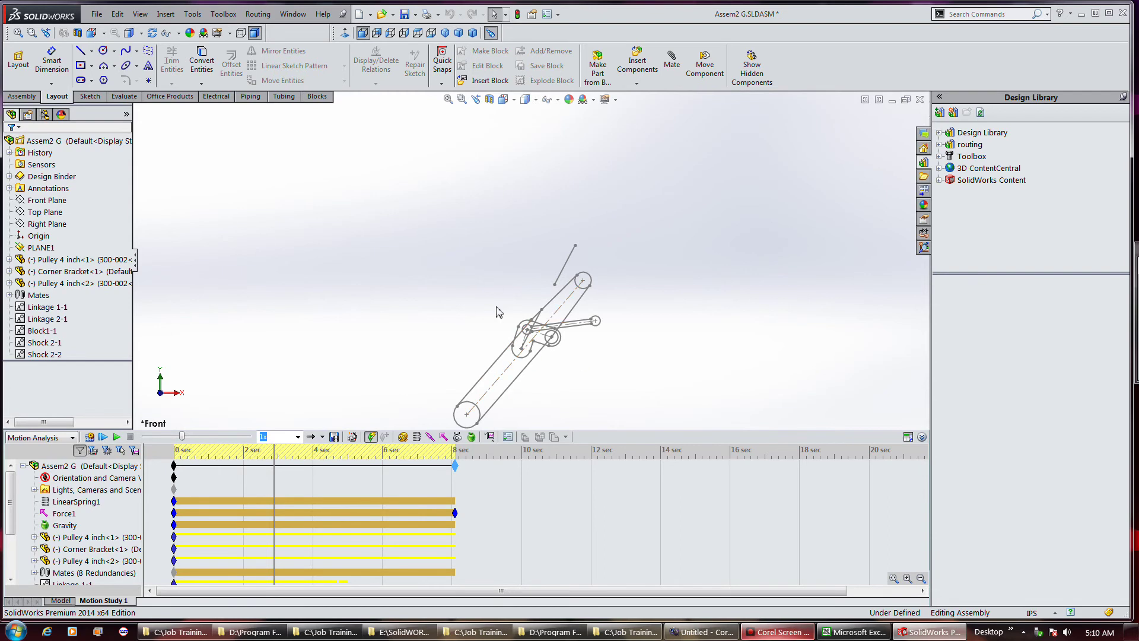
click(250, 432)
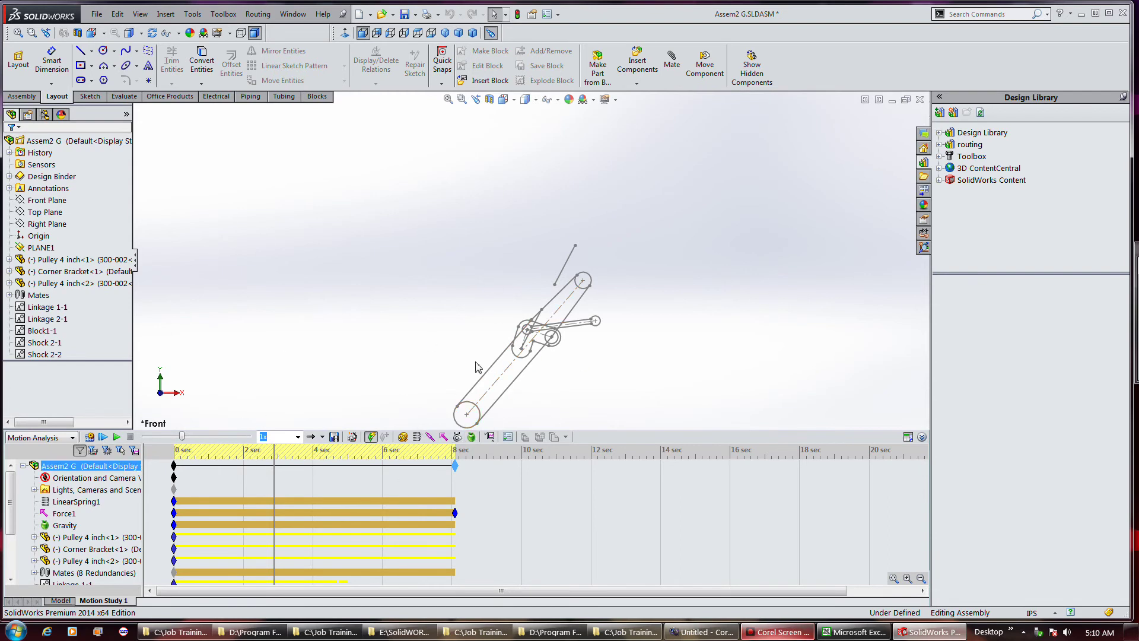